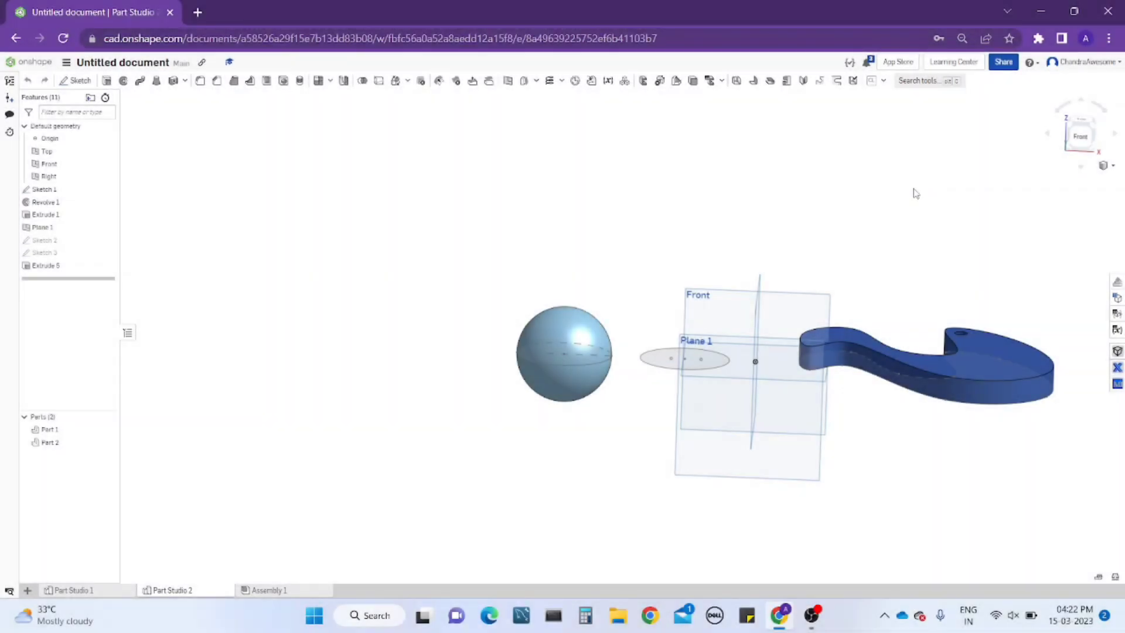
Switch to the front view, fit the model, then return to isometric.
{"action": "left_click", "coordinate": [1083, 147]}
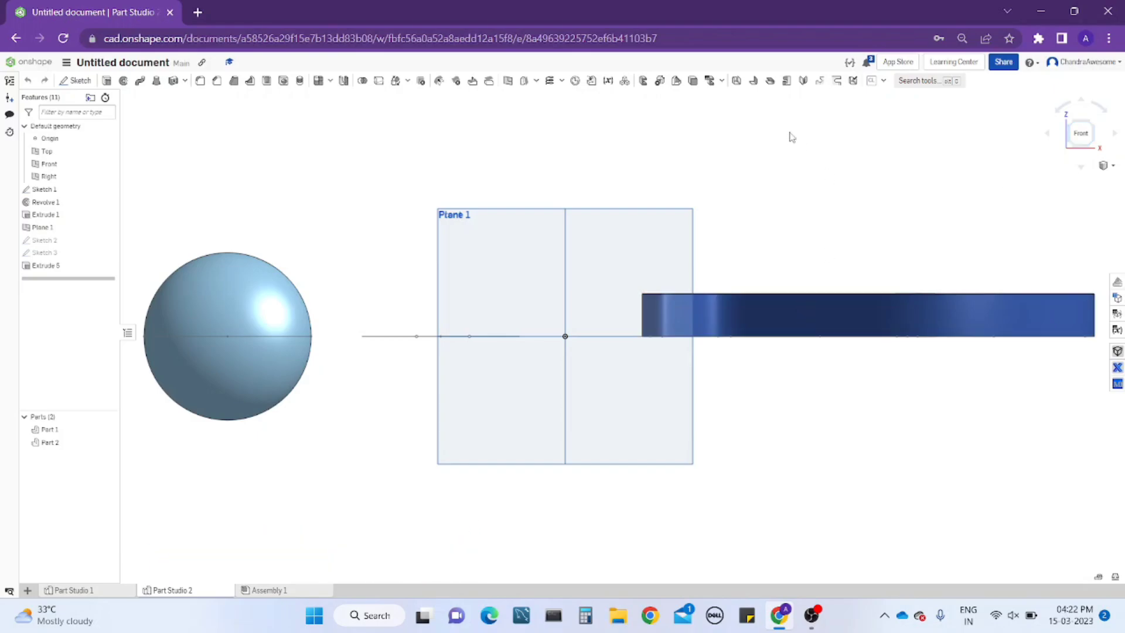
{"action": "scroll", "coordinate": [788, 135], "scroll_direction": "down", "scroll_amount": 5}
{"action": "scroll", "coordinate": [790, 136], "scroll_direction": "down", "scroll_amount": 5}
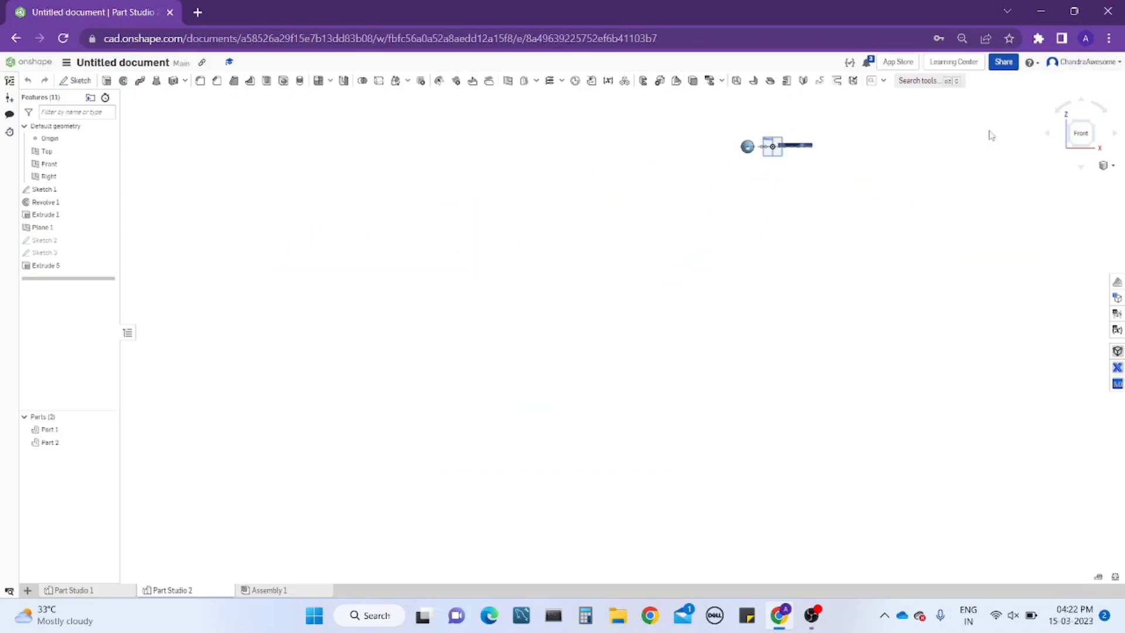
{"action": "left_click", "coordinate": [1080, 135]}
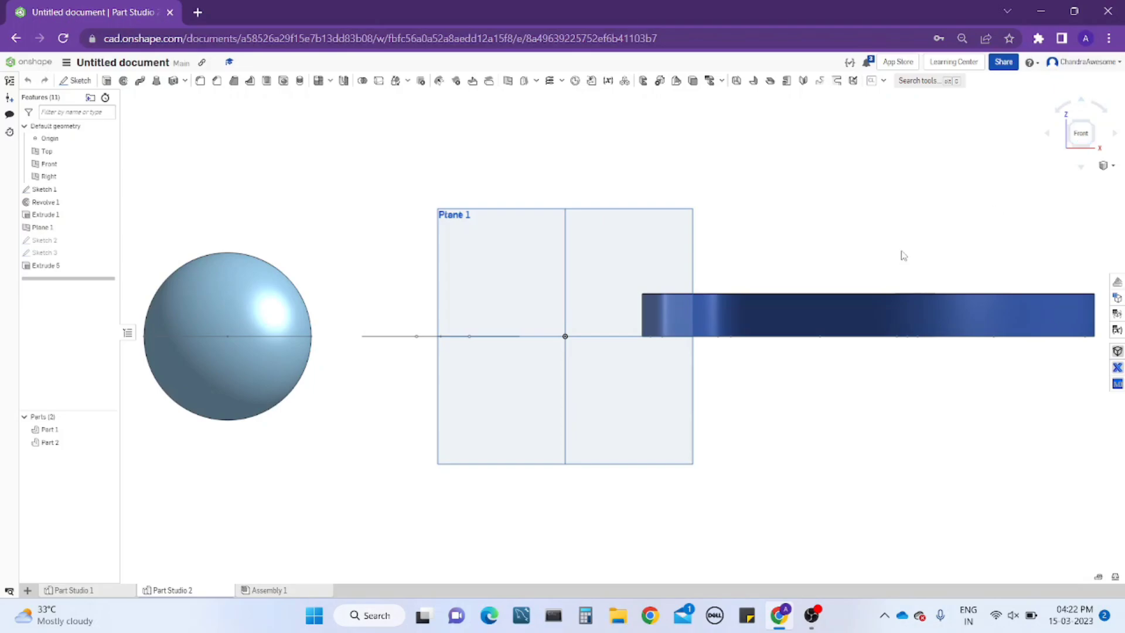
{"action": "key", "text": "shift+7"}
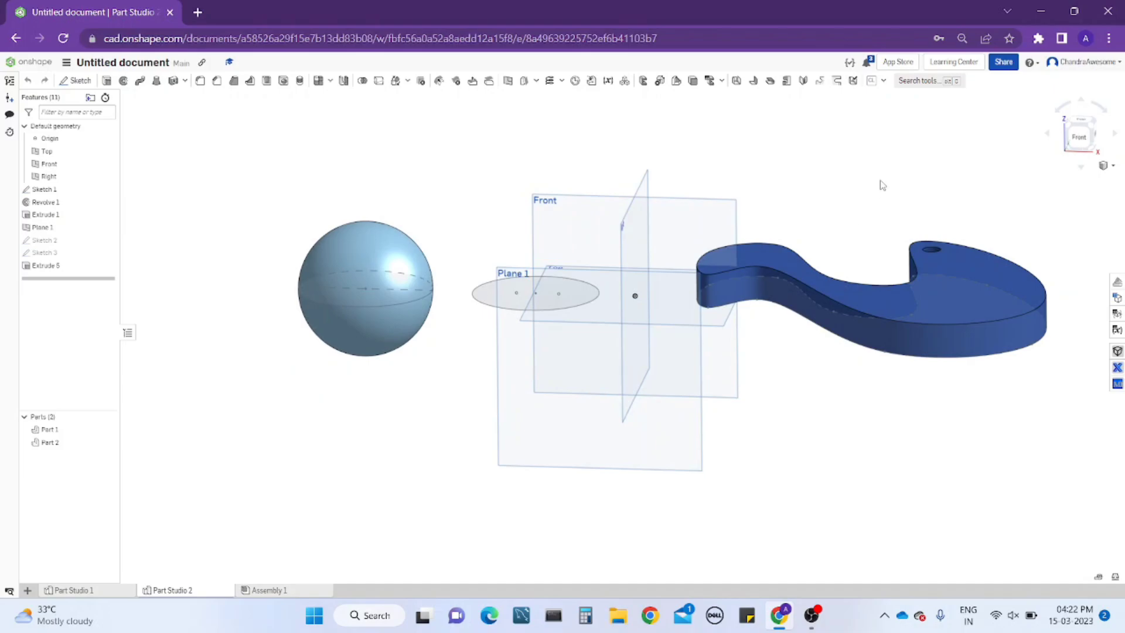
Orbit around the sphere and S-shaped part, then settle back on the front view.
{"action": "scroll", "coordinate": [434, 238], "scroll_direction": "up", "scroll_amount": 3}
{"action": "right_click_drag", "start_coordinate": [434, 239], "coordinate": [434, 246]}
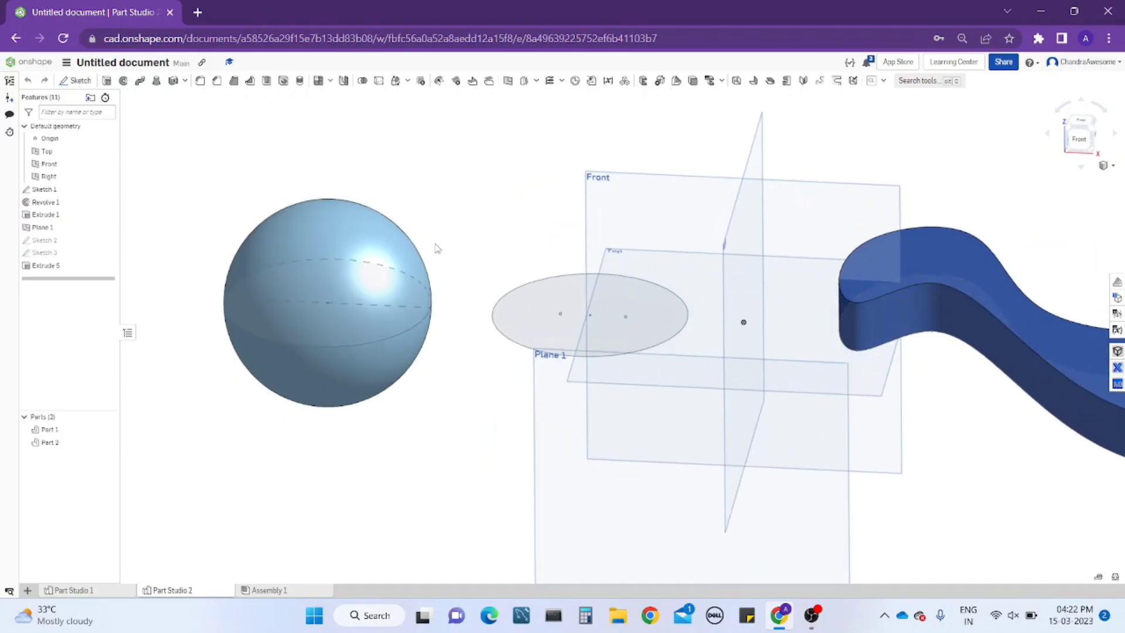
{"action": "scroll", "coordinate": [464, 248], "scroll_direction": "down", "scroll_amount": 3}
{"action": "right_click_drag", "start_coordinate": [810, 195], "coordinate": [778, 226]}
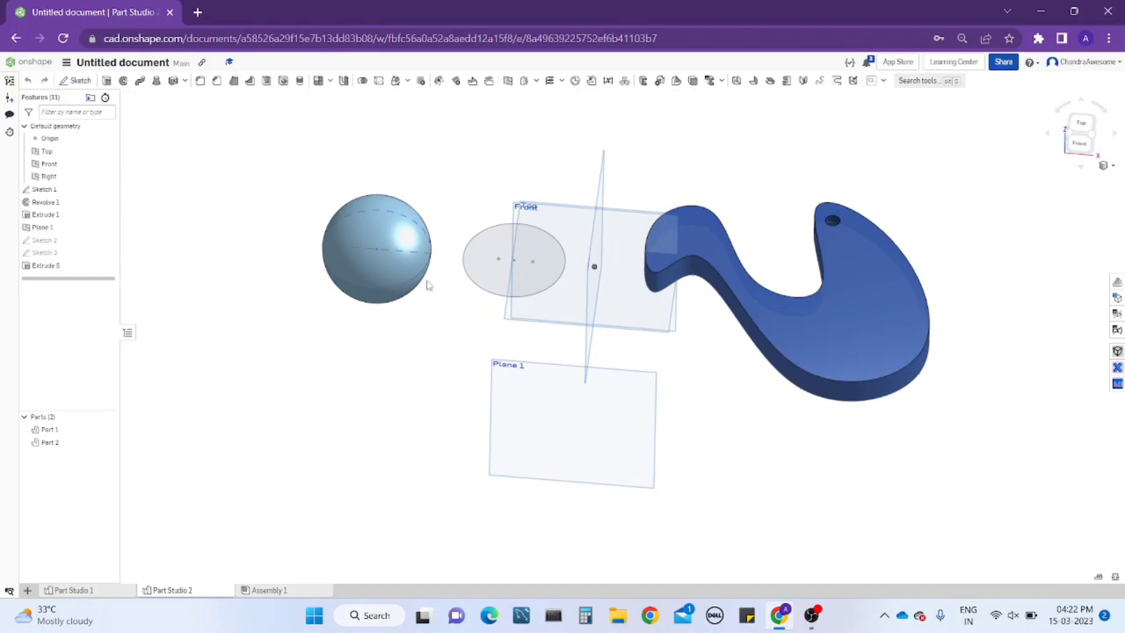
{"action": "scroll", "coordinate": [429, 277], "scroll_direction": "up", "scroll_amount": 3}
{"action": "mouse_move", "coordinate": [429, 277]}
{"action": "right_mouse_down"}
{"action": "mouse_move", "coordinate": [437, 238]}
{"action": "mouse_move", "coordinate": [427, 259]}
{"action": "right_mouse_up"}
{"action": "scroll", "coordinate": [427, 258], "scroll_direction": "down", "scroll_amount": 2}
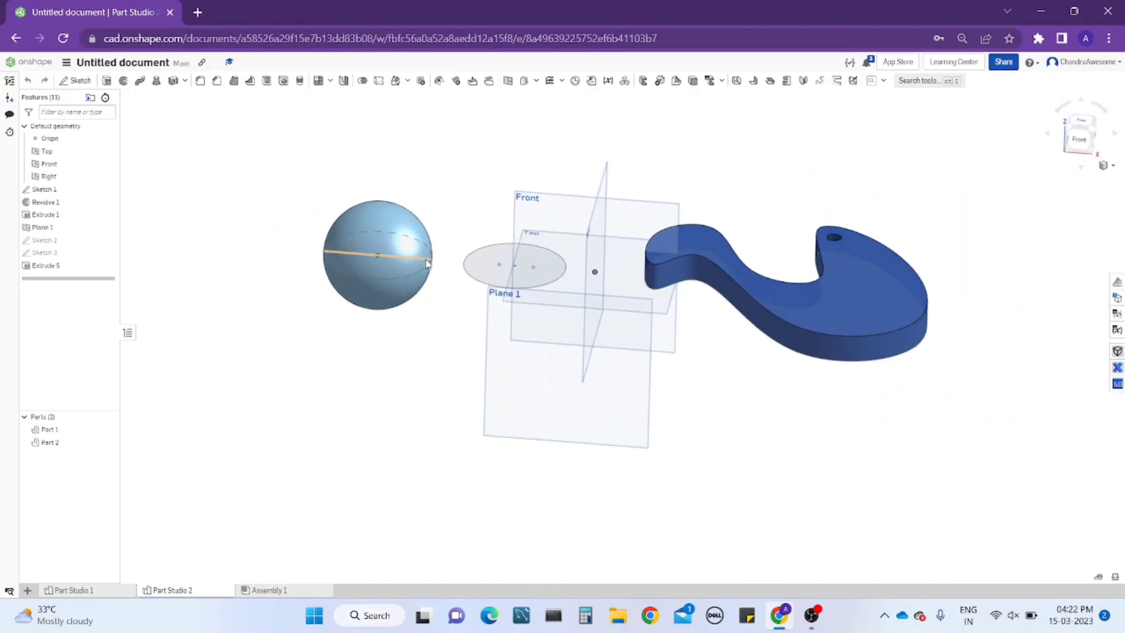
{"action": "right_click_drag", "start_coordinate": [815, 291], "coordinate": [817, 213]}
{"action": "scroll", "coordinate": [813, 301], "scroll_direction": "up", "scroll_amount": 3}
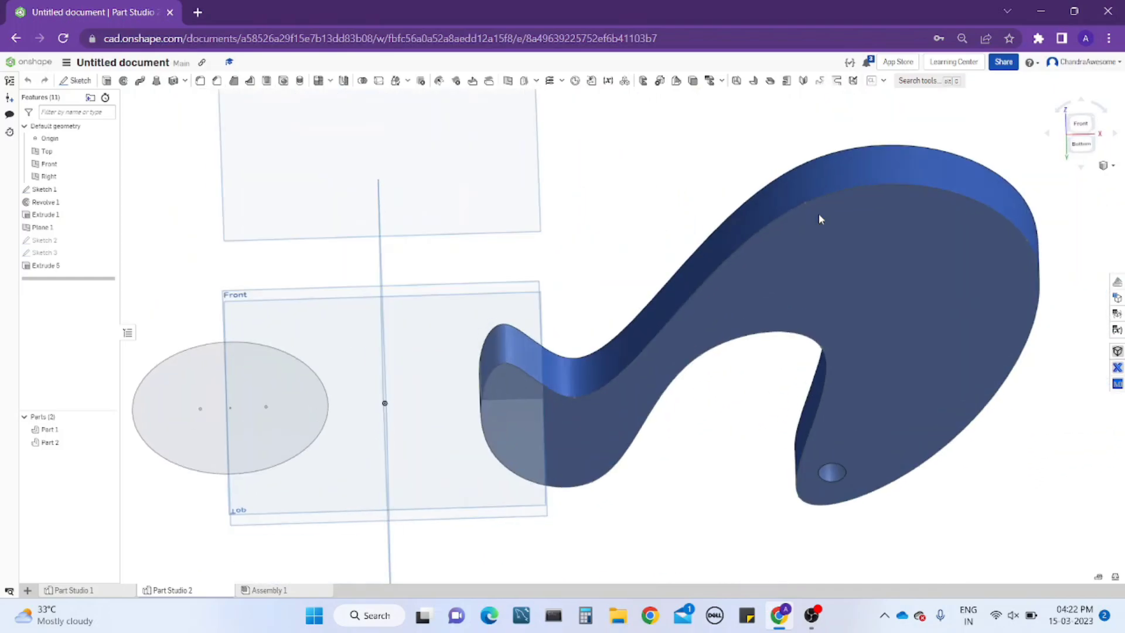
{"action": "key", "text": "shift+1"}
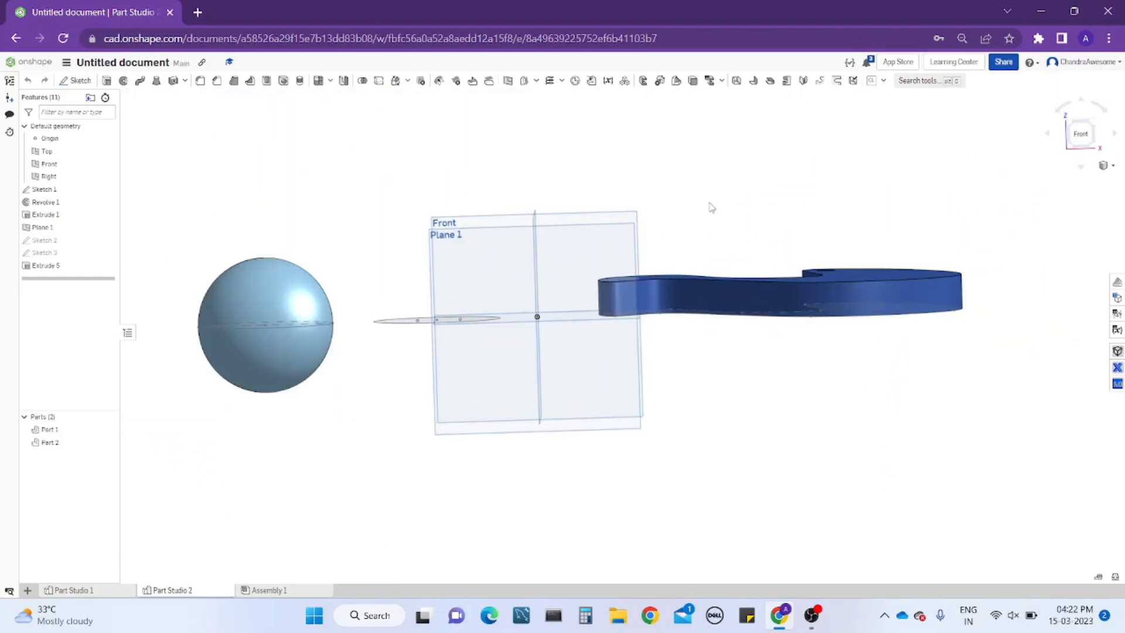
{"action": "middle_click_drag", "start_coordinate": [710, 209], "coordinate": [839, 206]}
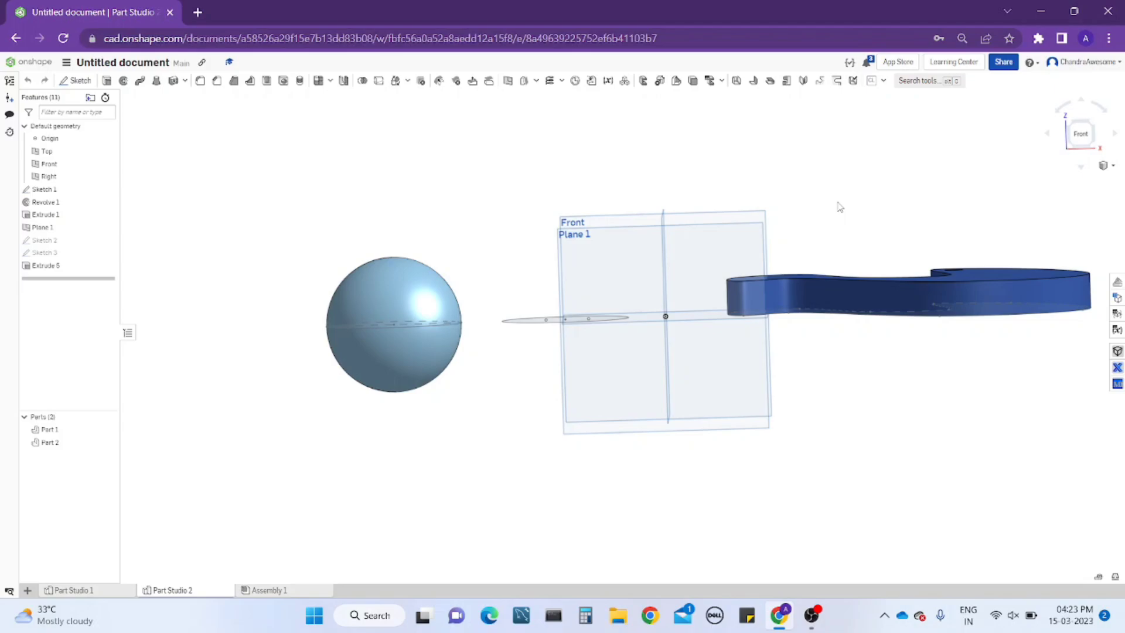
{"action": "key", "text": "Up"}
{"action": "key", "text": "Up"}
{"action": "key", "text": "Up"}
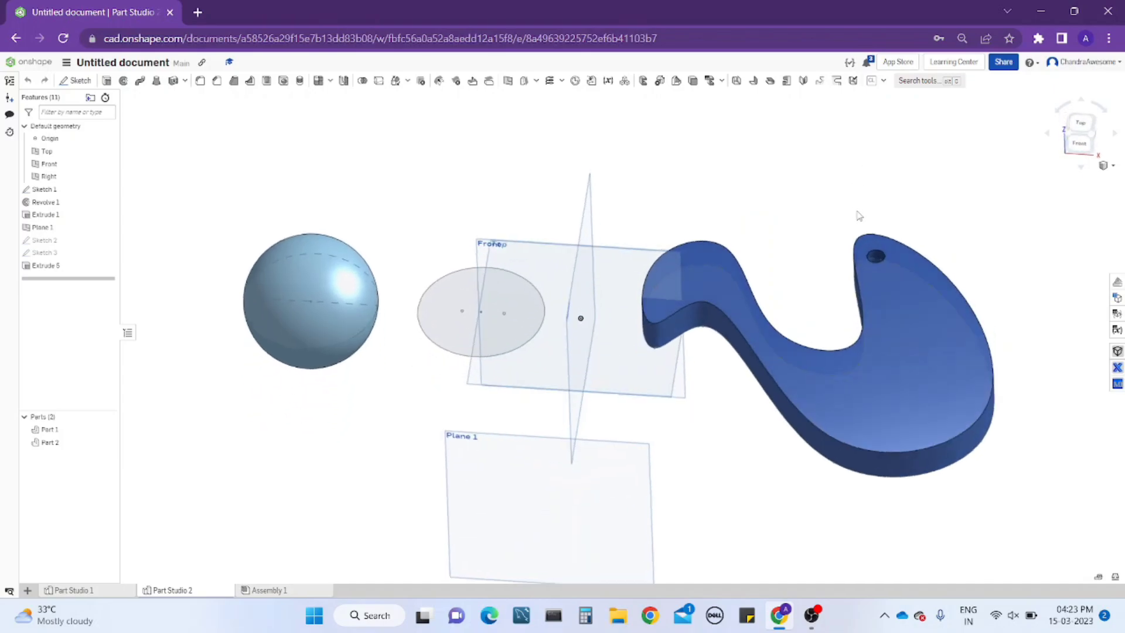
{"action": "key", "text": "Down"}
{"action": "key", "text": "Down"}
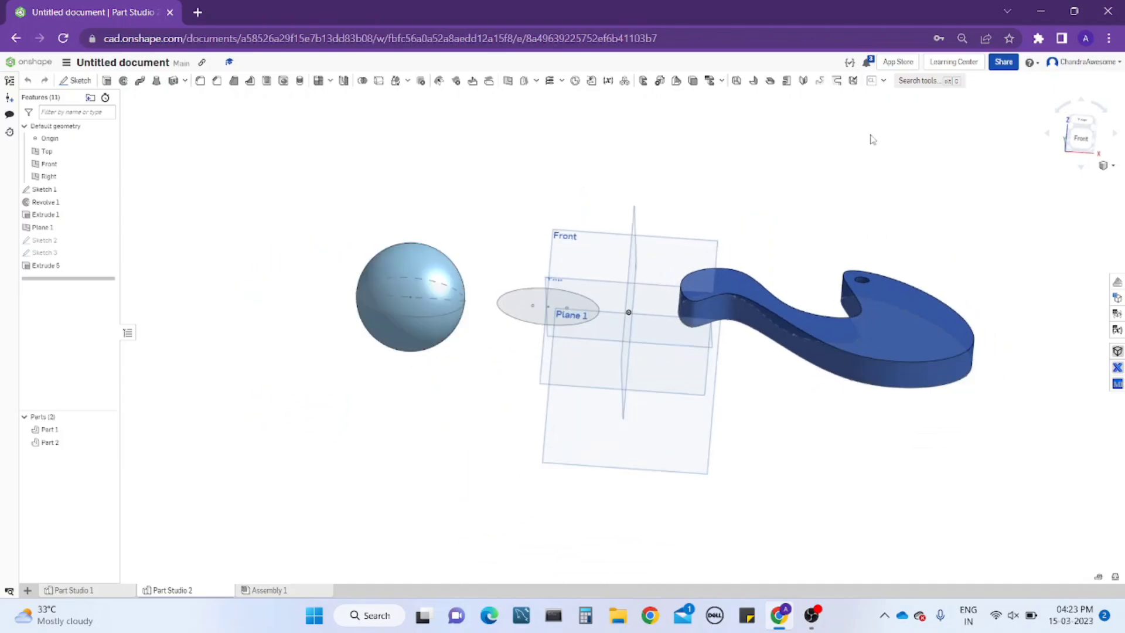
Search 'surface text' and add Surface Text (NG) from the Surface Text FS document.
{"action": "left_click", "coordinate": [883, 81]}
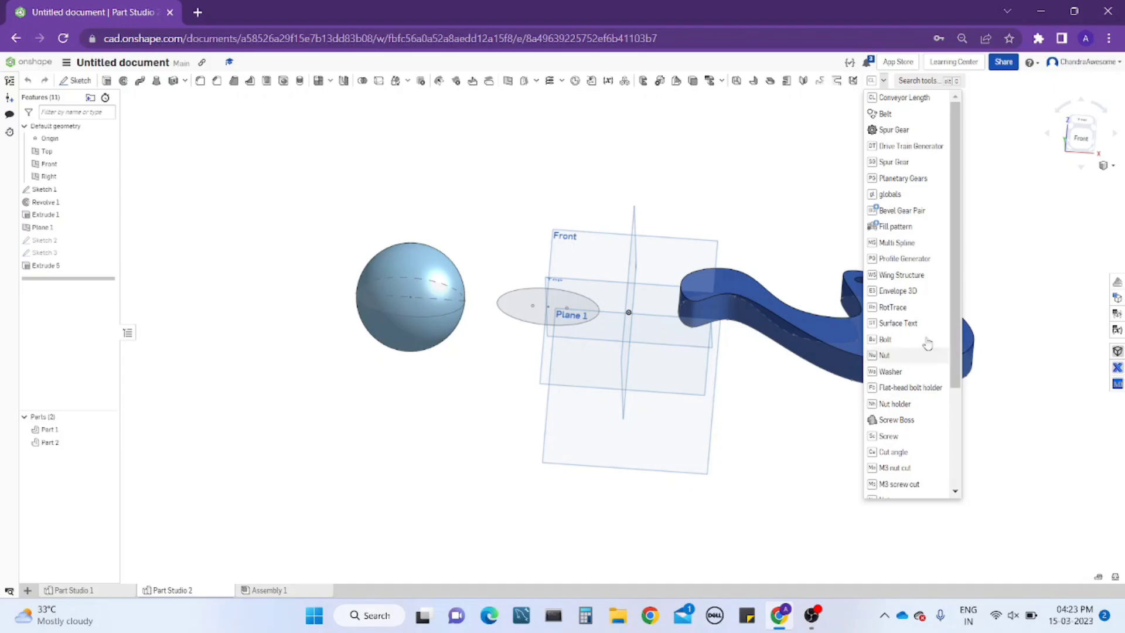
{"action": "scroll", "coordinate": [928, 349], "scroll_direction": "down", "scroll_amount": 3}
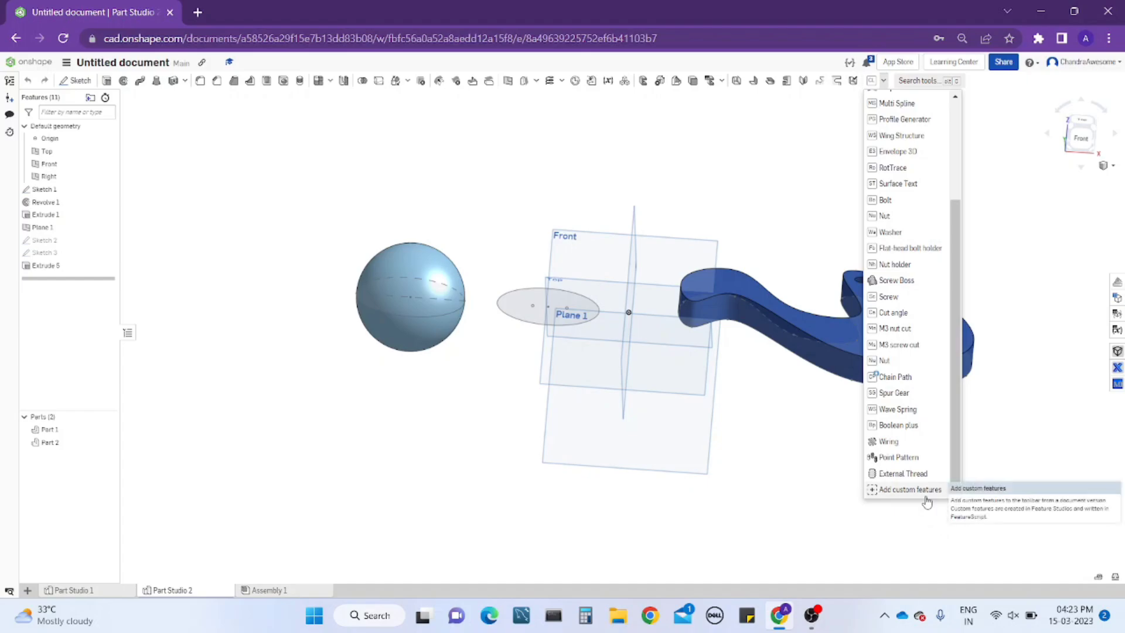
{"action": "left_click", "coordinate": [926, 498]}
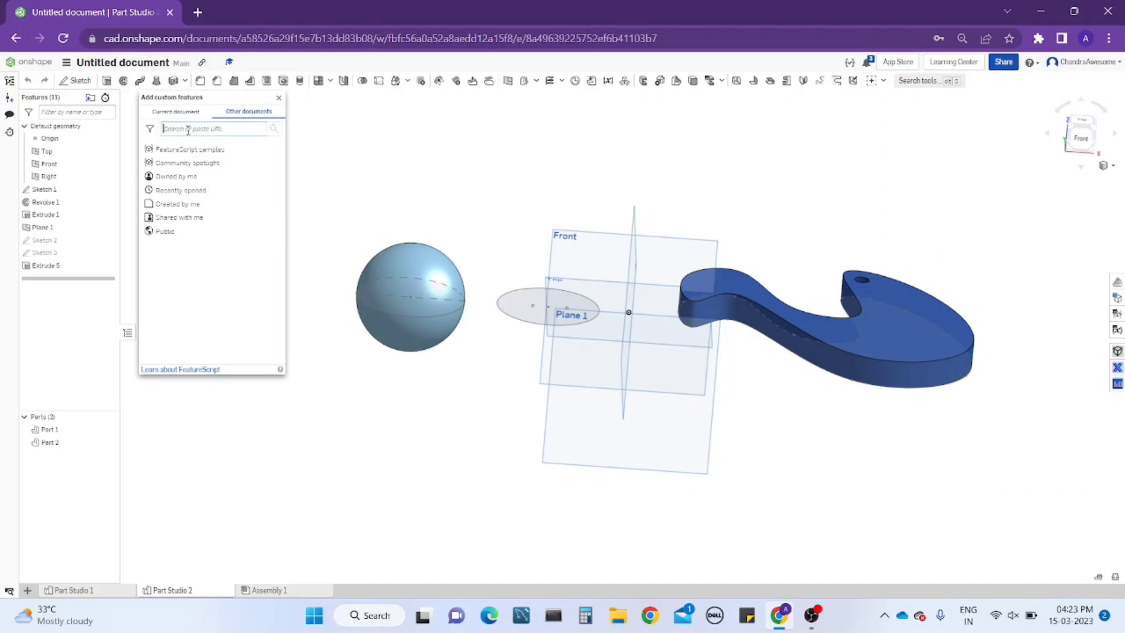
{"action": "type", "text": "surface text"}
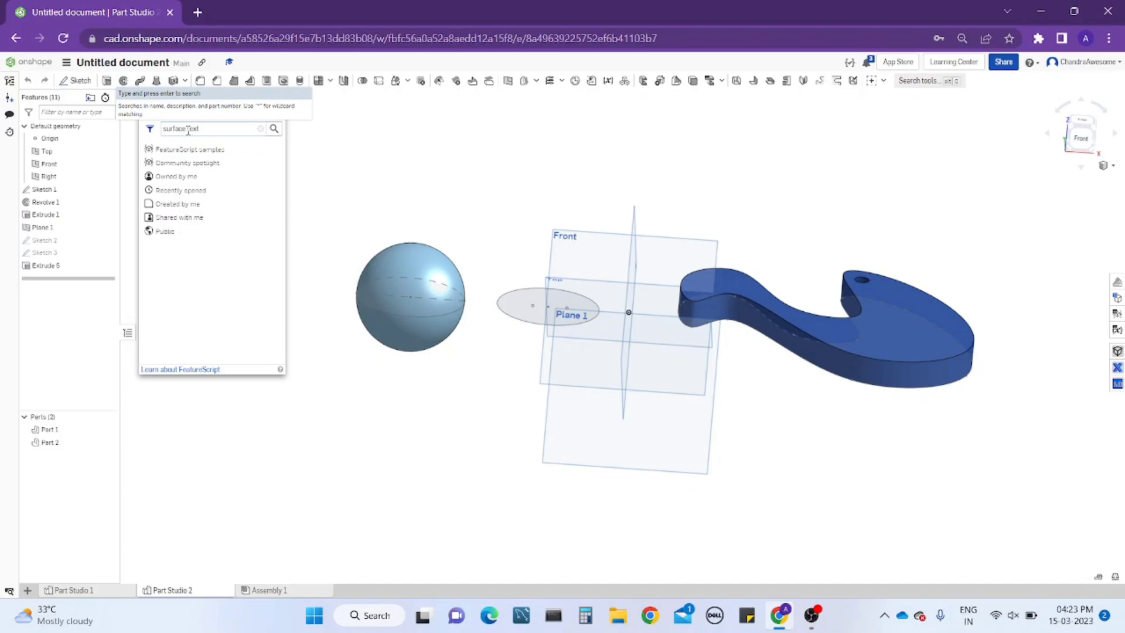
{"action": "left_click", "coordinate": [273, 128]}
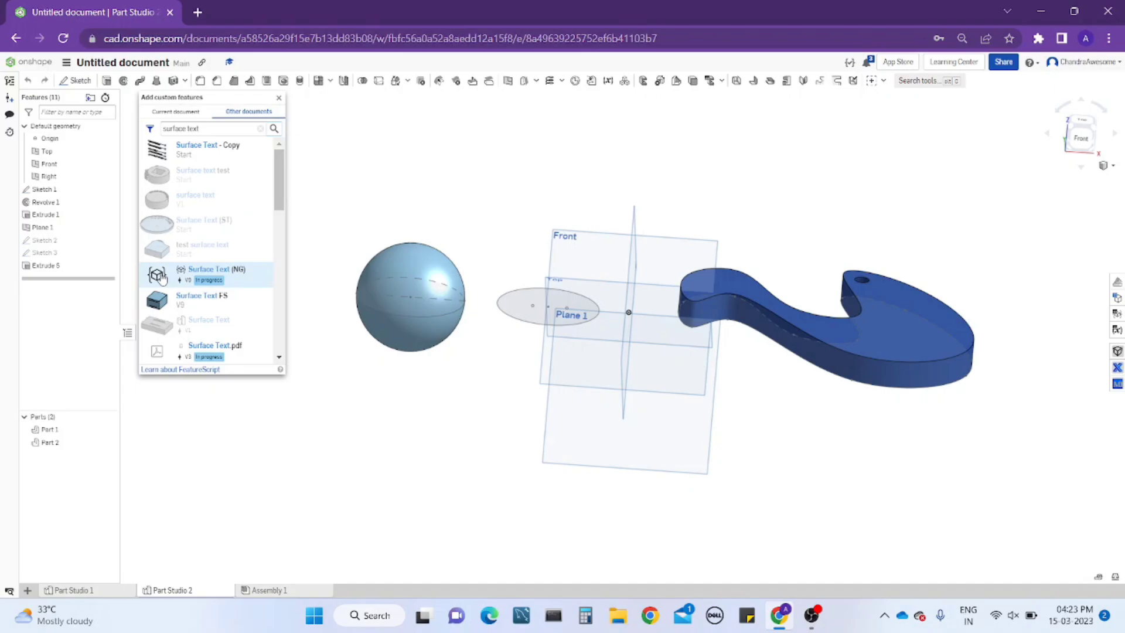
{"action": "left_click", "coordinate": [164, 299]}
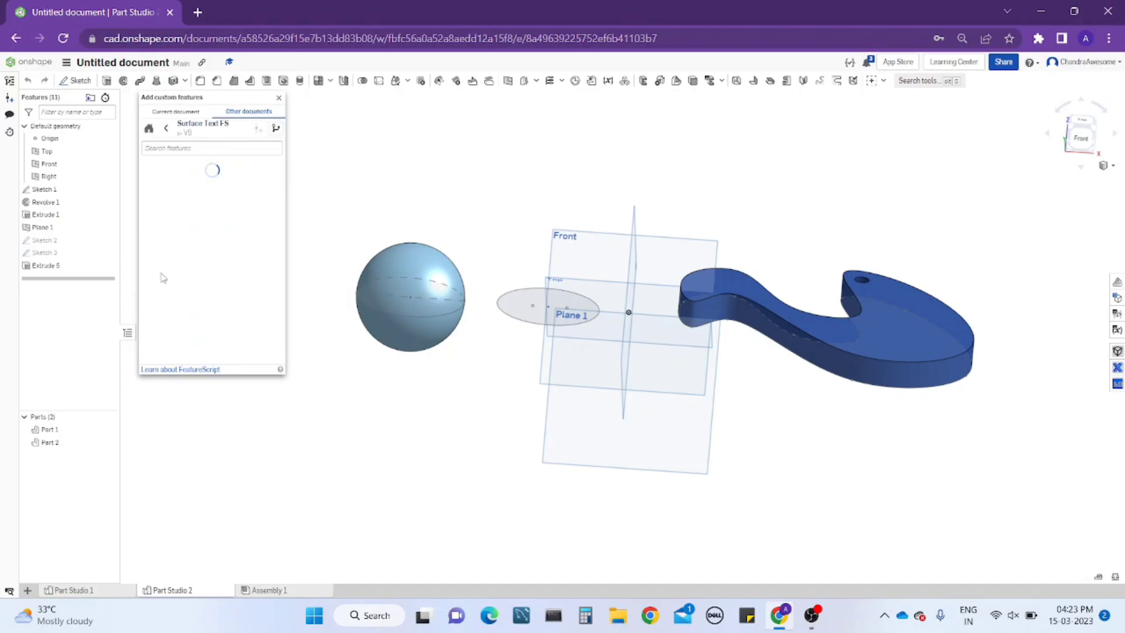
{"action": "left_click", "coordinate": [221, 188]}
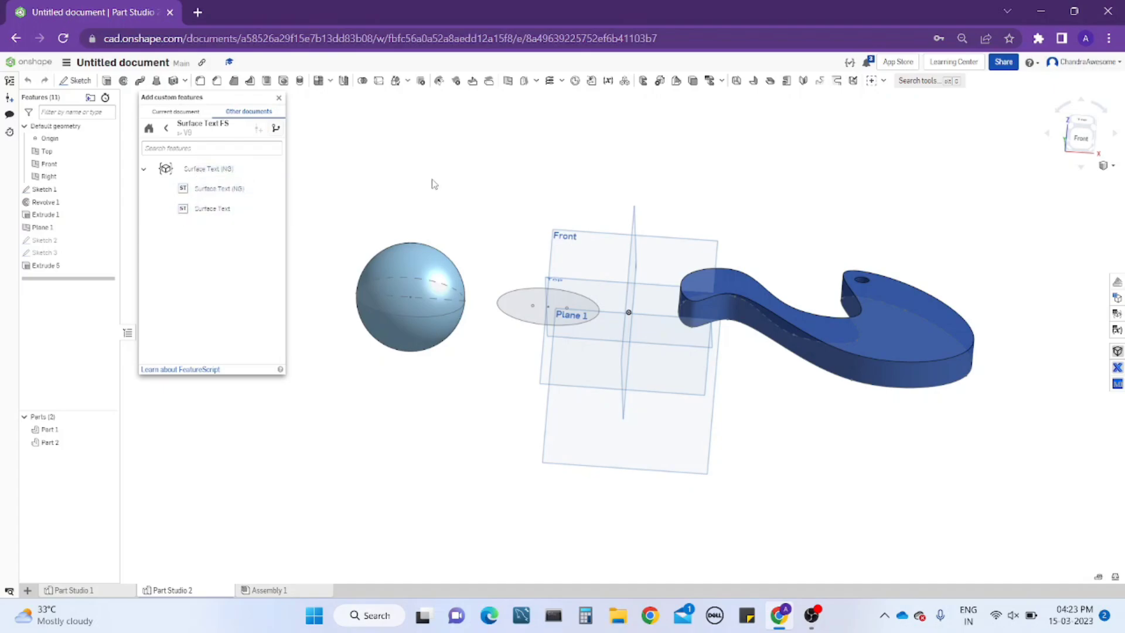
{"action": "left_click", "coordinate": [279, 98]}
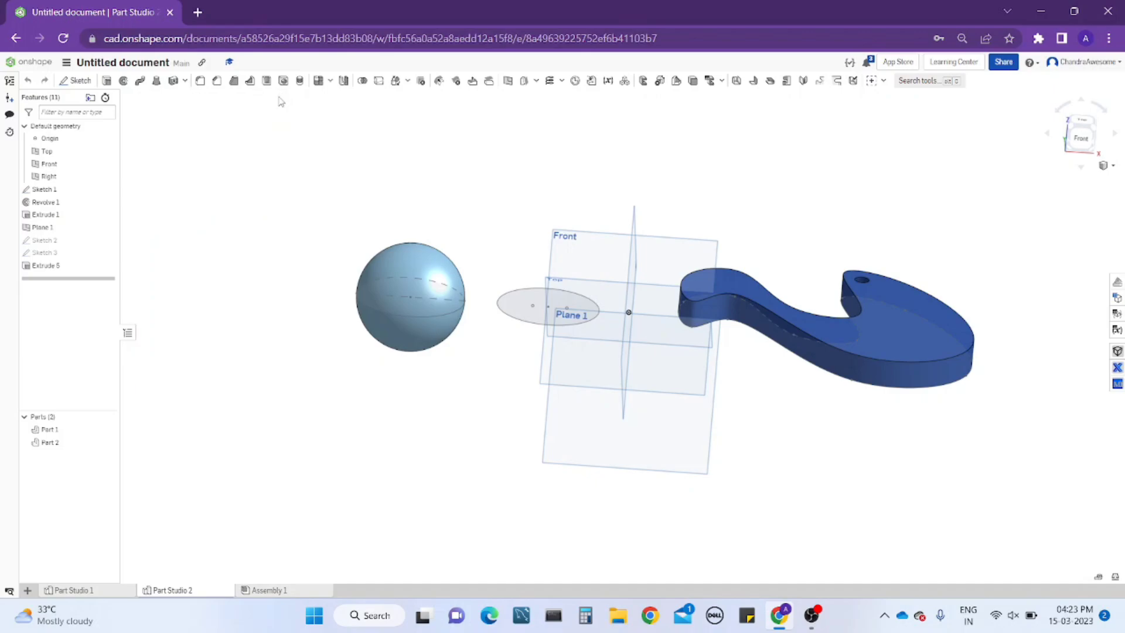
Start a Surface Text feature in isometric view with the sphere's equator edge as BaseLine.
{"action": "left_click", "coordinate": [884, 80]}
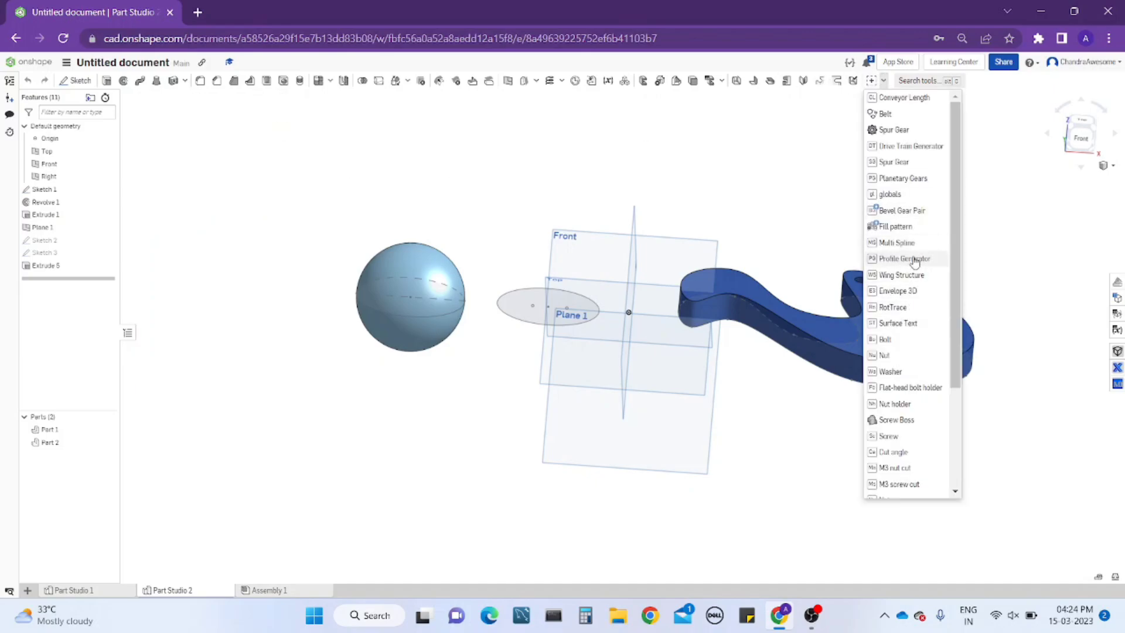
{"action": "left_click", "coordinate": [902, 323]}
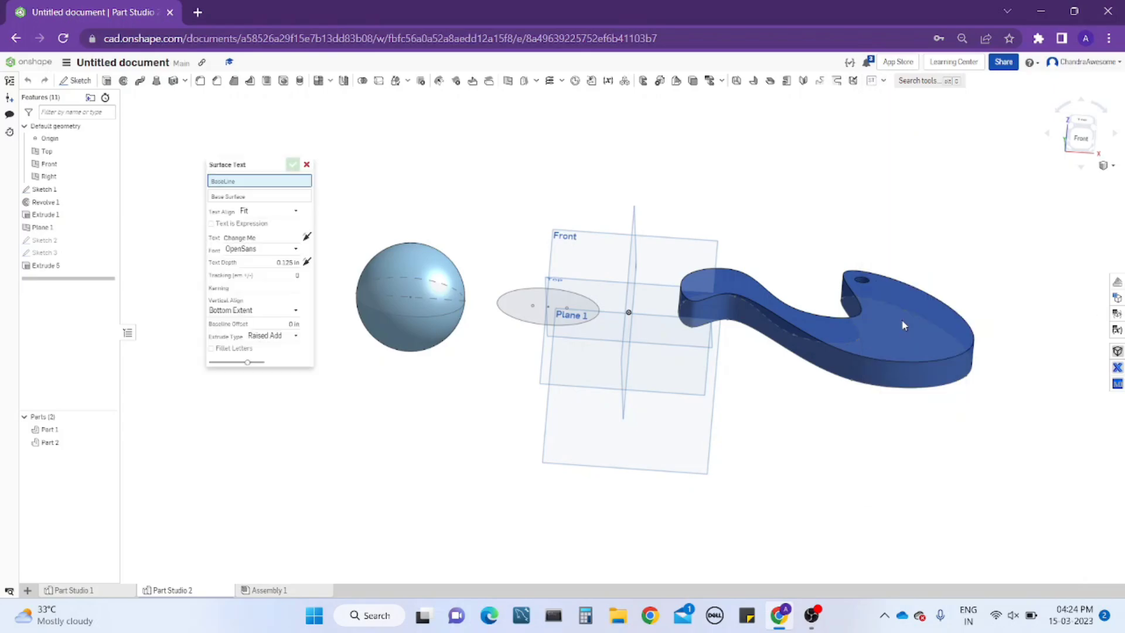
{"action": "left_click", "coordinate": [1076, 143]}
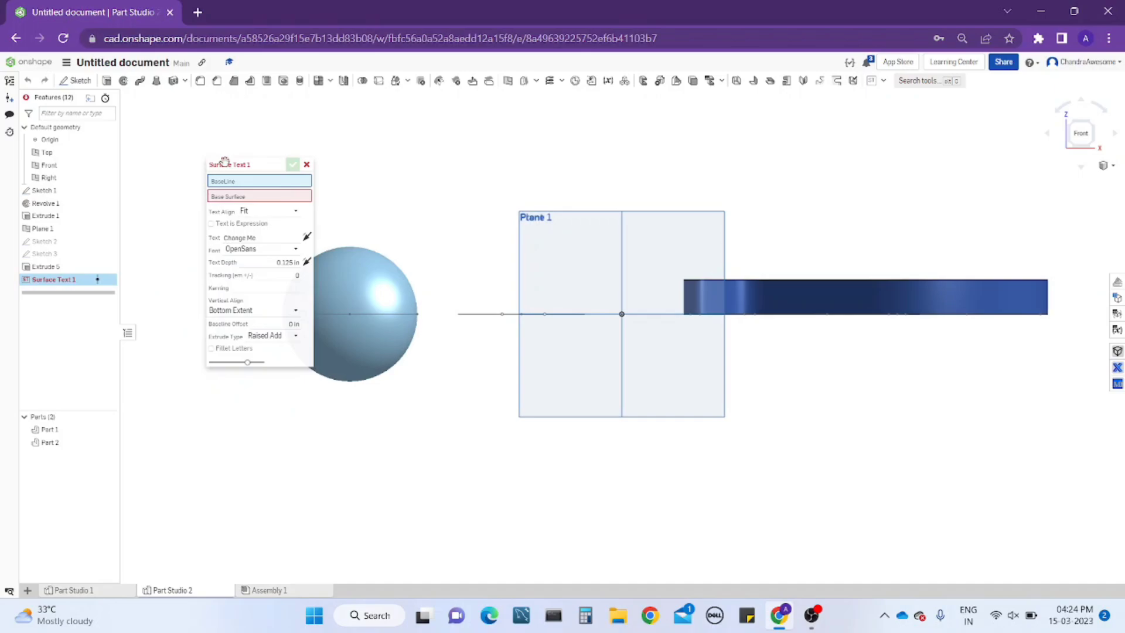
{"action": "left_click_drag", "start_coordinate": [224, 162], "coordinate": [177, 123]}
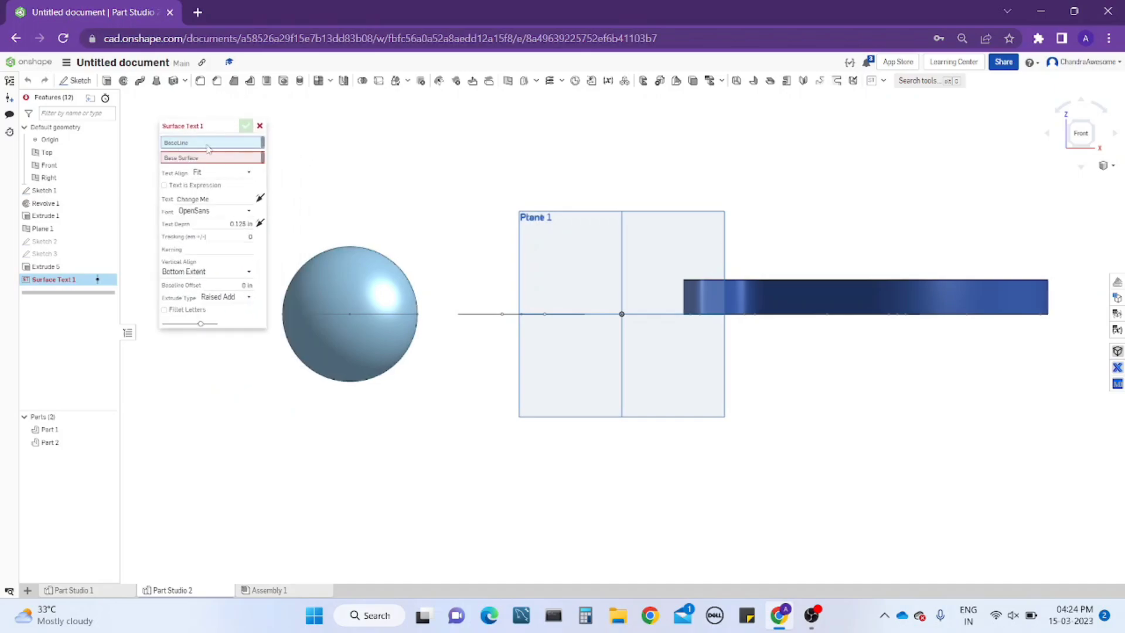
{"action": "key", "text": "shift+7"}
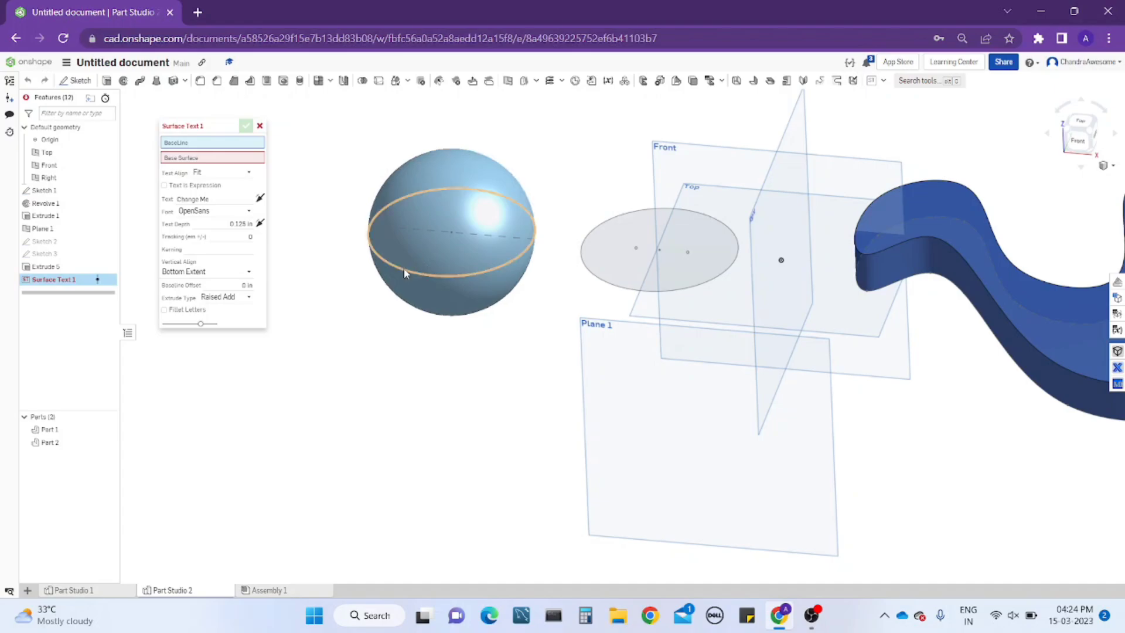
{"action": "left_click", "coordinate": [485, 273]}
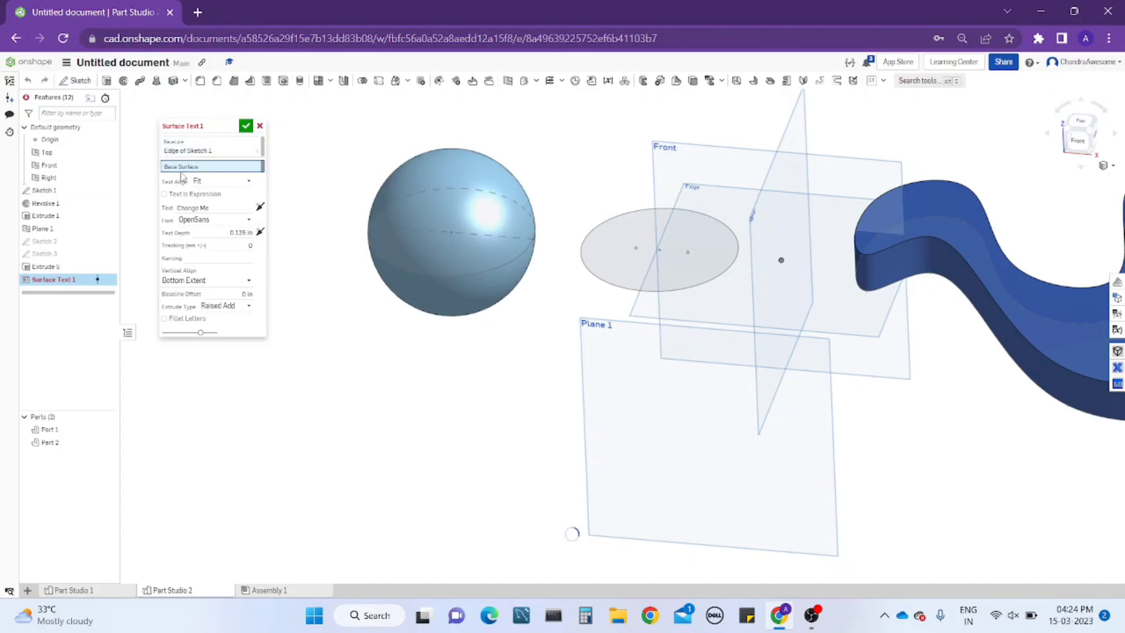
Set the sphere's face as the Surface Text base surface.
{"action": "left_click", "coordinate": [484, 194]}
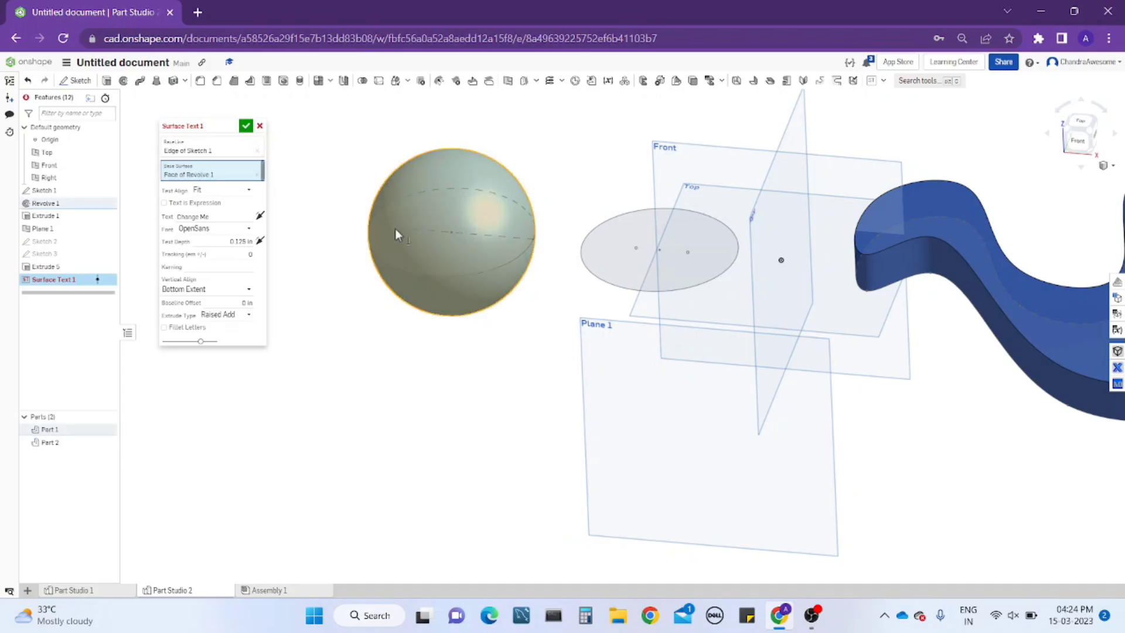
{"action": "scroll", "coordinate": [404, 222], "scroll_direction": "up", "scroll_amount": 3}
{"action": "right_click_drag", "start_coordinate": [424, 213], "coordinate": [437, 220]}
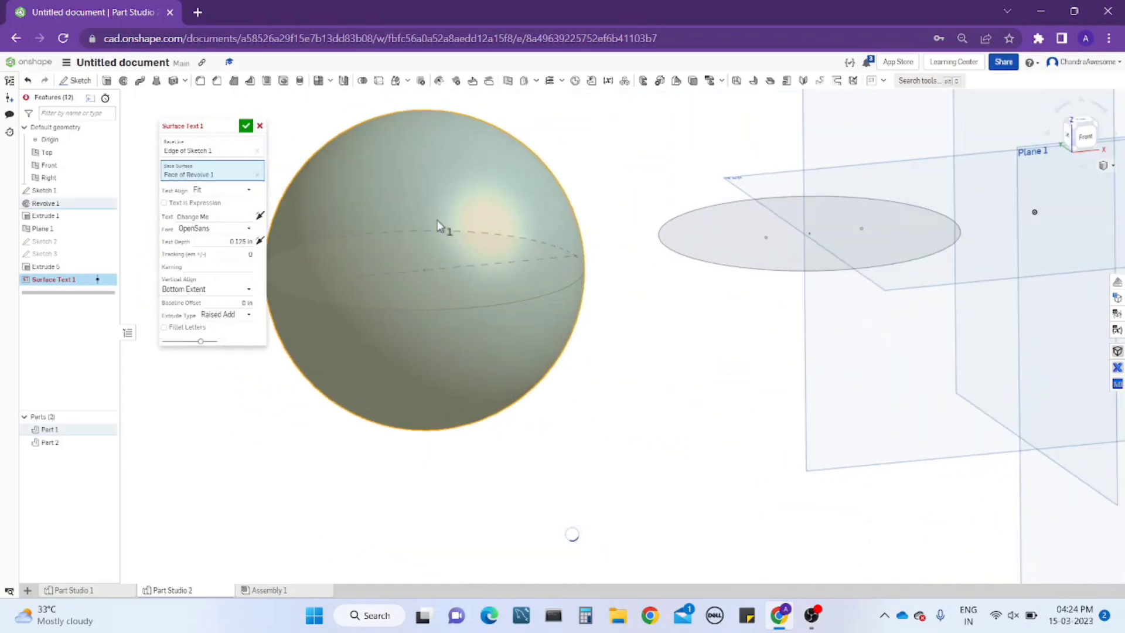
{"action": "scroll", "coordinate": [437, 220], "scroll_direction": "down", "scroll_amount": 1}
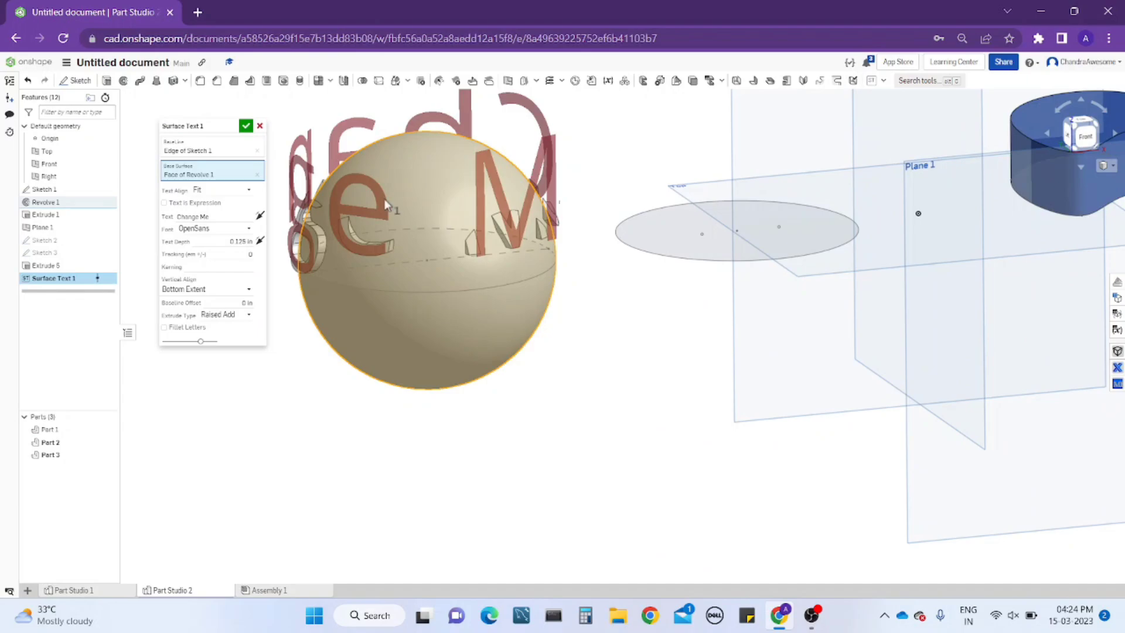
{"action": "middle_click_drag", "start_coordinate": [436, 193], "coordinate": [502, 219]}
{"action": "mouse_move", "coordinate": [388, 209]}
{"action": "right_mouse_down"}
{"action": "mouse_move", "coordinate": [546, 207]}
{"action": "mouse_move", "coordinate": [359, 211]}
{"action": "right_mouse_up"}
Set the Text Align option to Center.
{"action": "scroll", "coordinate": [546, 206], "scroll_direction": "up", "scroll_amount": 2}
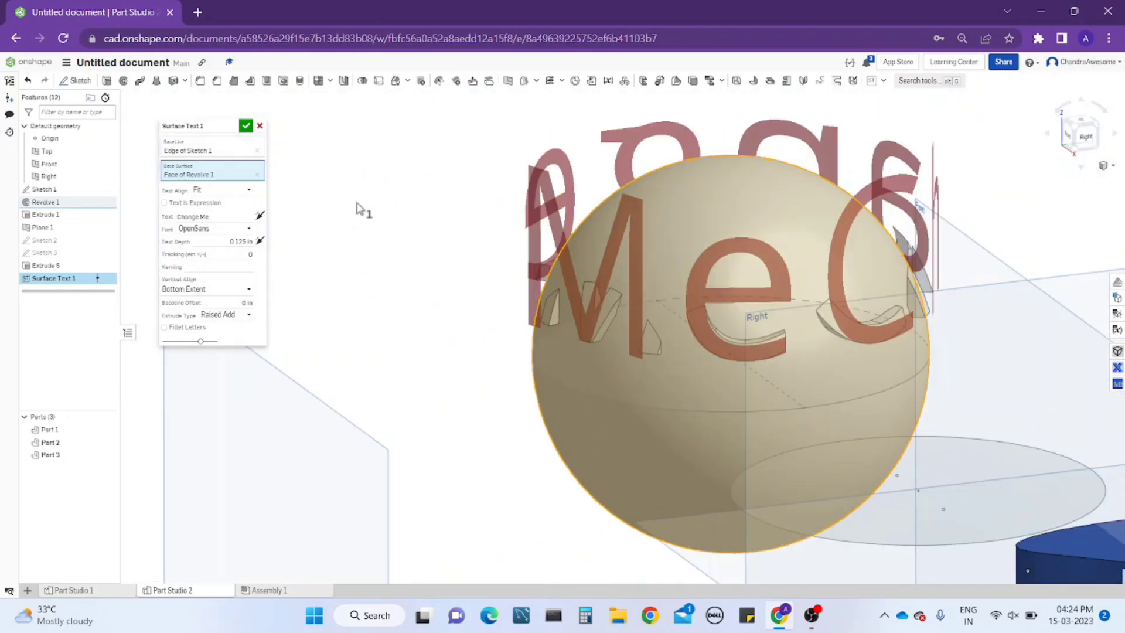
{"action": "scroll", "coordinate": [409, 233], "scroll_direction": "down", "scroll_amount": 2}
{"action": "right_click_drag", "start_coordinate": [460, 240], "coordinate": [417, 251]}
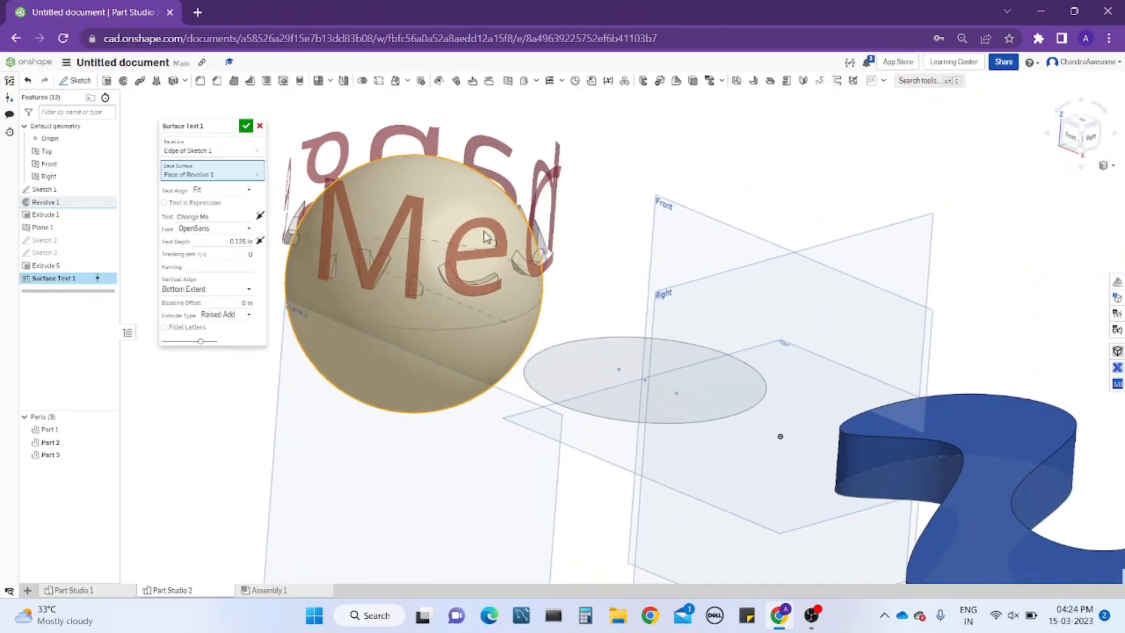
{"action": "middle_click_drag", "start_coordinate": [418, 252], "coordinate": [485, 250]}
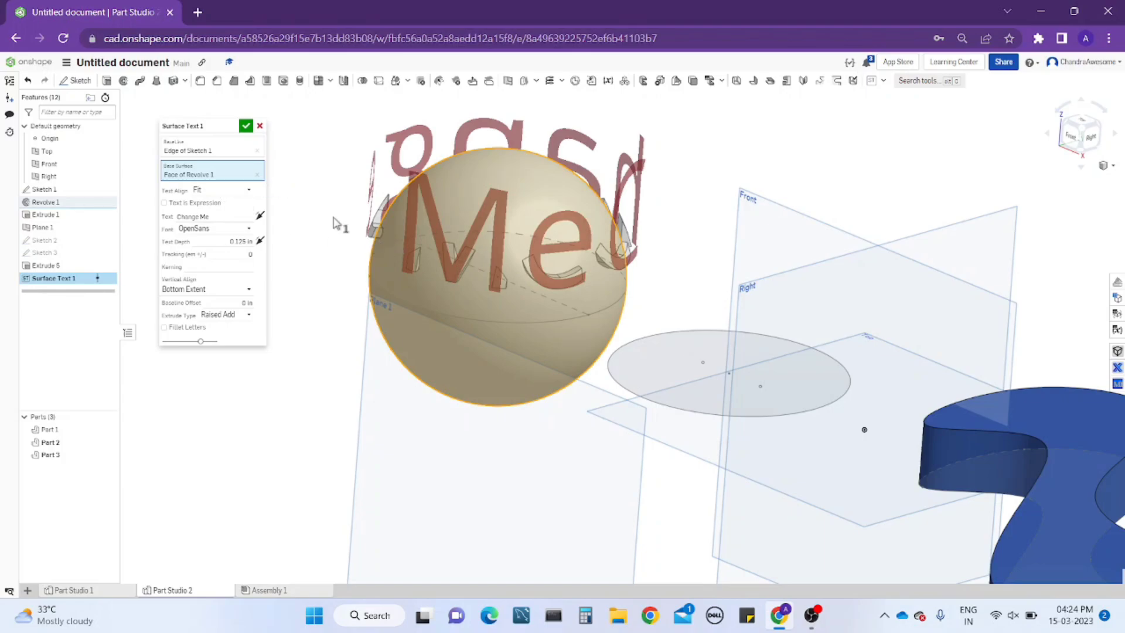
{"action": "mouse_move", "coordinate": [391, 212]}
{"action": "right_mouse_down"}
{"action": "mouse_move", "coordinate": [528, 200]}
{"action": "mouse_move", "coordinate": [409, 206]}
{"action": "right_mouse_up"}
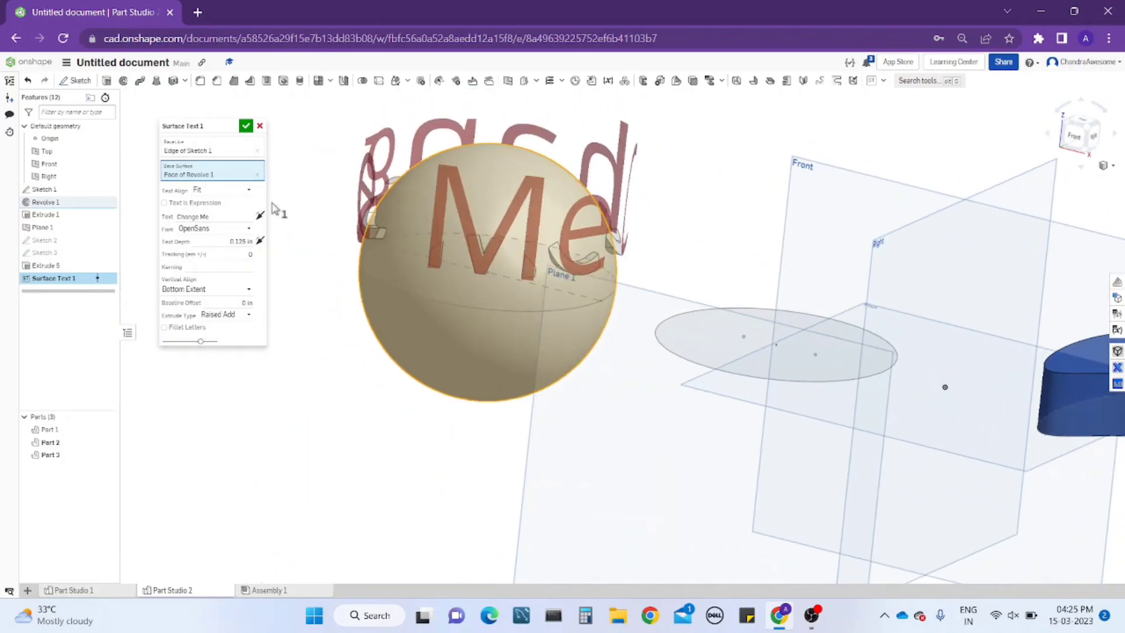
{"action": "left_click", "coordinate": [214, 189]}
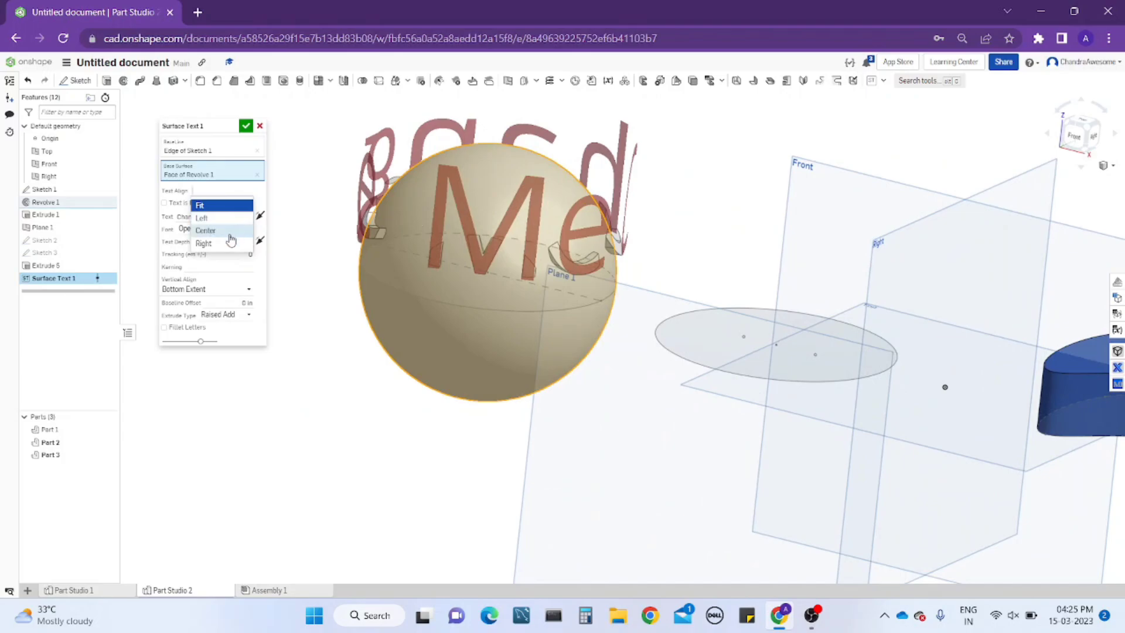
{"action": "left_click", "coordinate": [230, 232]}
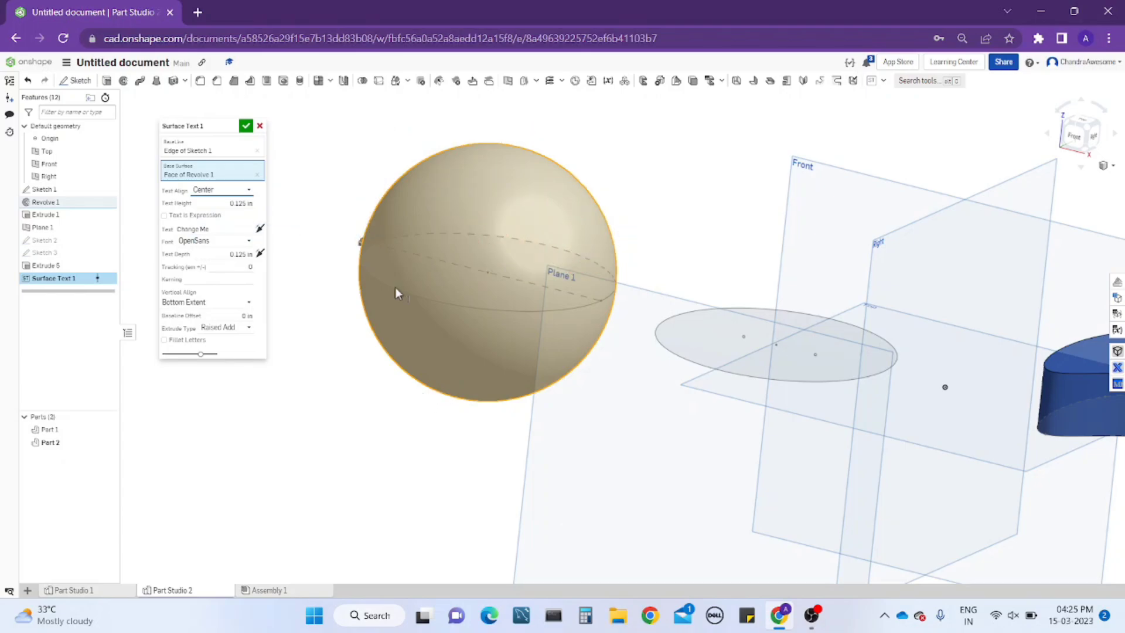
Set the surface text height to 0.2 in.
{"action": "scroll", "coordinate": [395, 287], "scroll_direction": "up", "scroll_amount": 3}
{"action": "mouse_move", "coordinate": [395, 287]}
{"action": "right_mouse_down"}
{"action": "mouse_move", "coordinate": [451, 244]}
{"action": "mouse_move", "coordinate": [340, 261]}
{"action": "right_mouse_up"}
{"action": "middle_click_drag", "start_coordinate": [340, 261], "coordinate": [674, 255]}
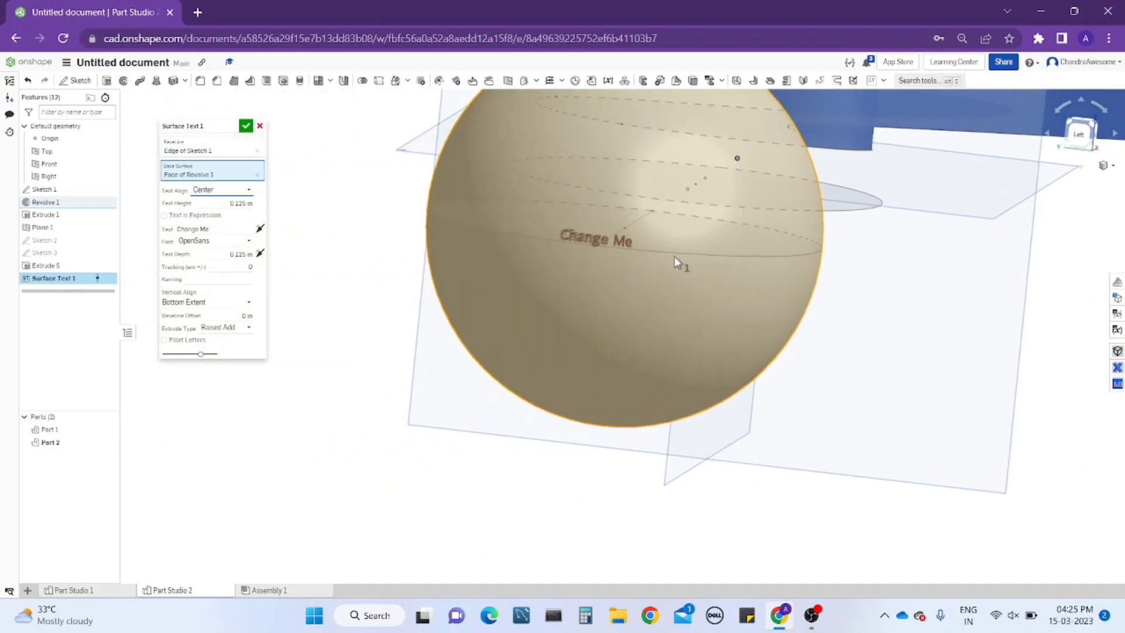
{"action": "scroll", "coordinate": [649, 234], "scroll_direction": "up", "scroll_amount": 3}
{"action": "scroll", "coordinate": [633, 243], "scroll_direction": "up", "scroll_amount": 2}
{"action": "scroll", "coordinate": [633, 243], "scroll_direction": "up", "scroll_amount": 5}
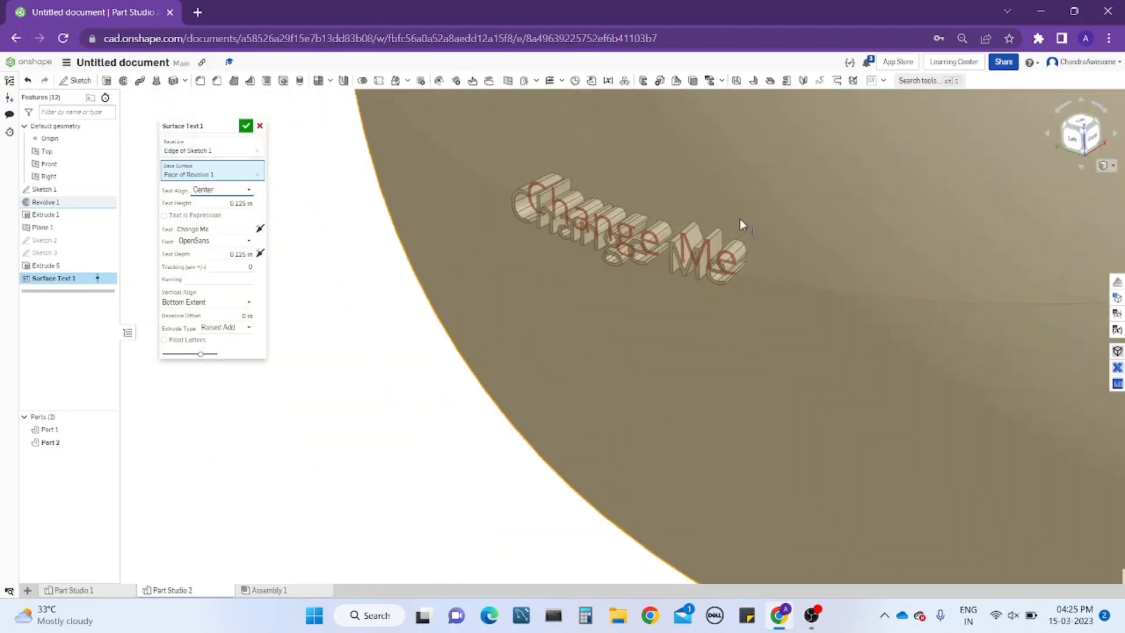
{"action": "mouse_move", "coordinate": [739, 220]}
{"action": "right_mouse_down"}
{"action": "mouse_move", "coordinate": [736, 239]}
{"action": "mouse_move", "coordinate": [747, 206]}
{"action": "right_mouse_up"}
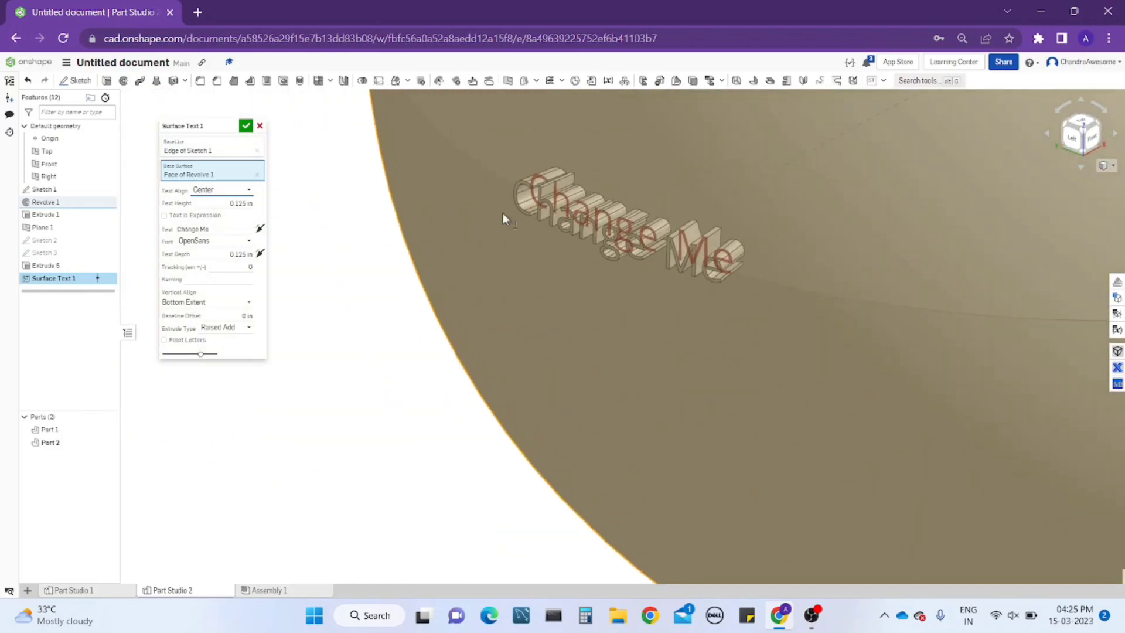
{"action": "left_click", "coordinate": [206, 203]}
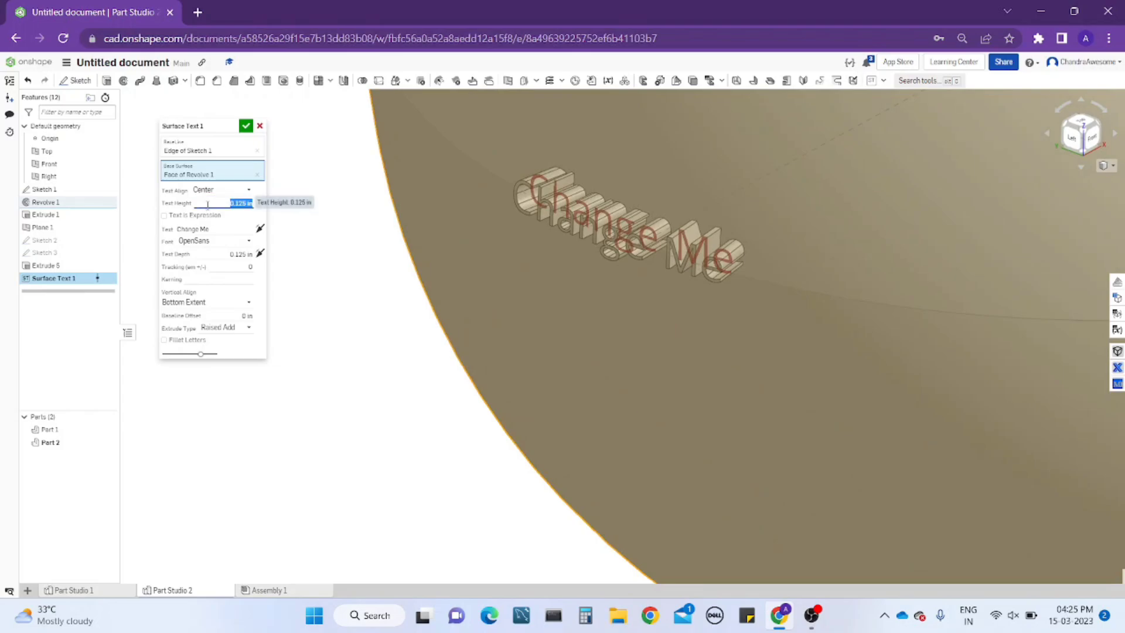
{"action": "type", "text": "0.2 in"}
Replace the text with 'Chandra' and accept Surface Text 1.
{"action": "scroll", "coordinate": [505, 282], "scroll_direction": "down", "scroll_amount": 3}
{"action": "right_click_drag", "start_coordinate": [540, 252], "coordinate": [522, 235]}
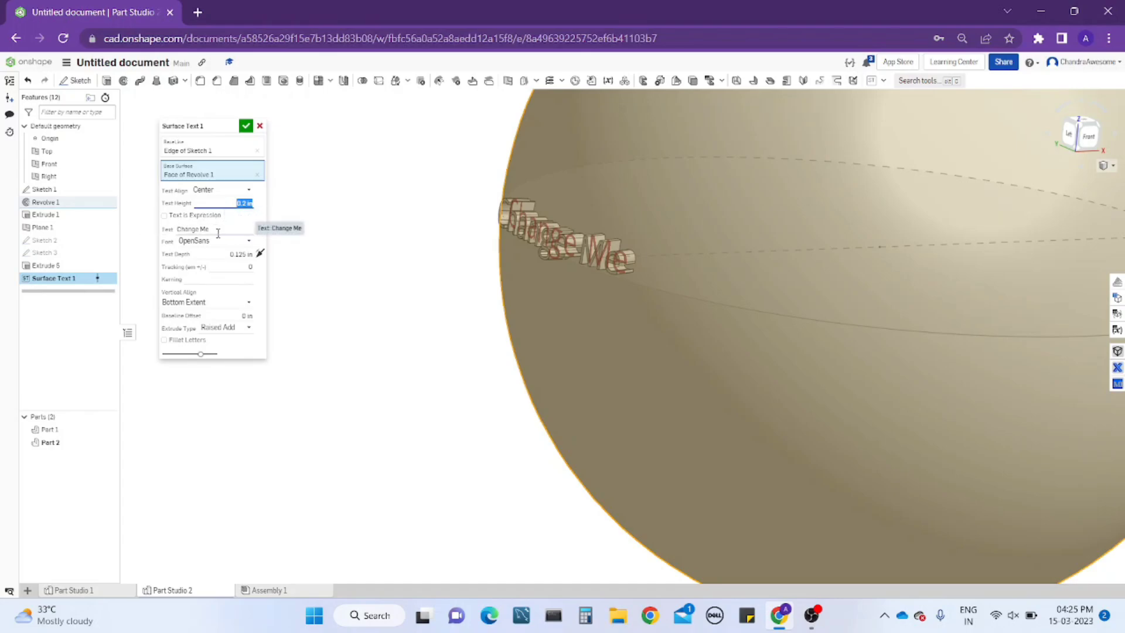
{"action": "left_click", "coordinate": [177, 229]}
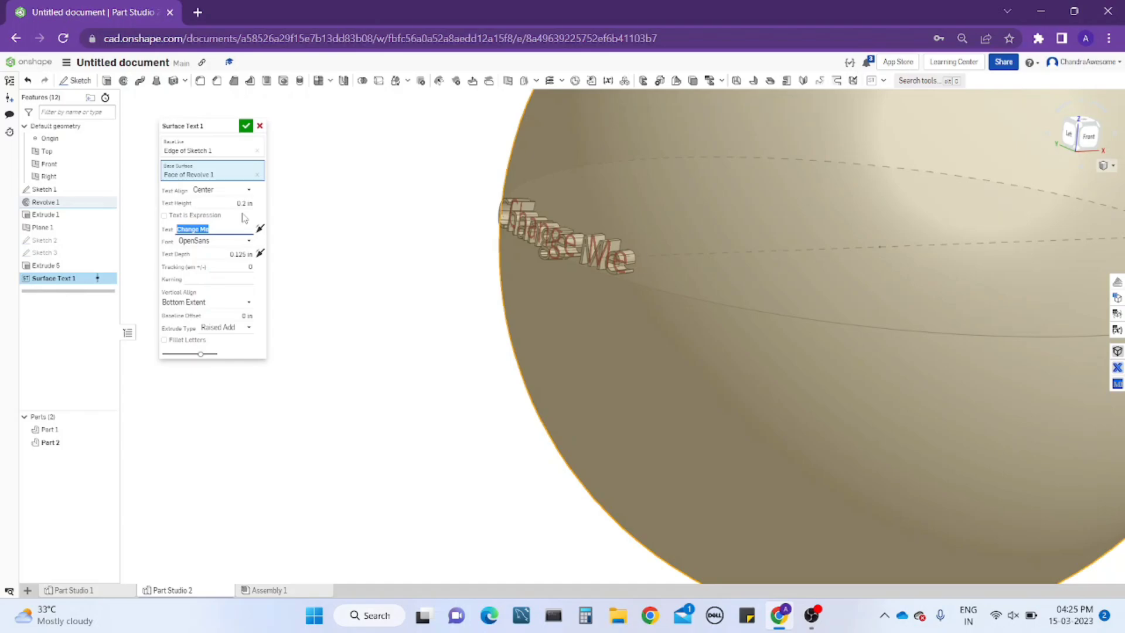
{"action": "type", "text": "Chan"}
{"action": "type", "text": "dra"}
{"action": "key", "text": "Return"}
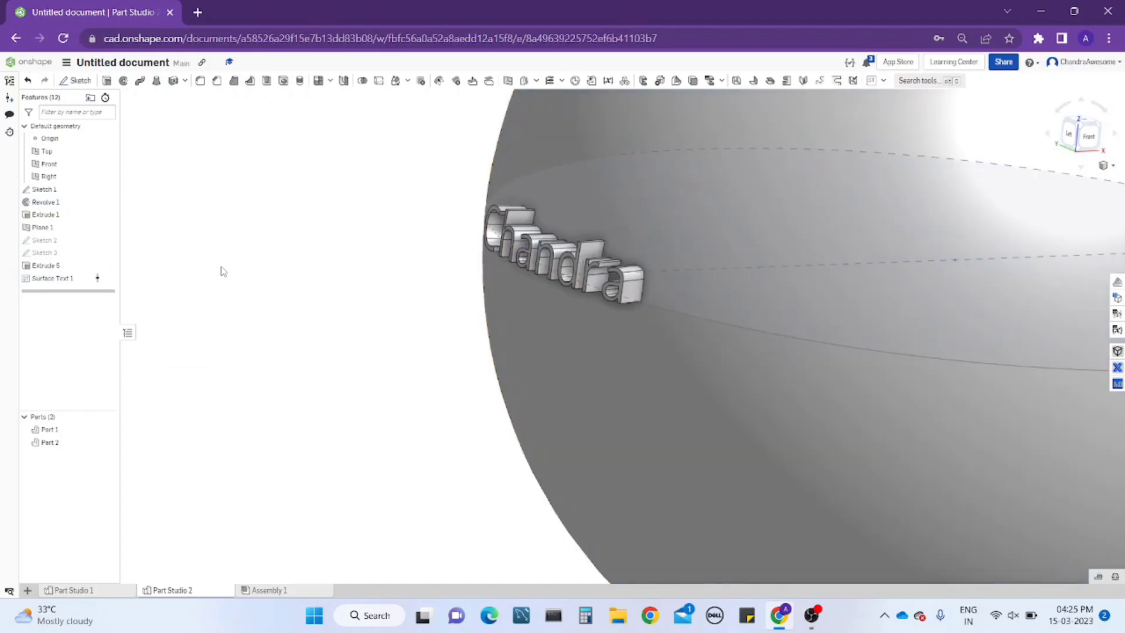
Reopen Surface Text 1 for editing from its context menu.
{"action": "right_click_drag", "start_coordinate": [523, 239], "coordinate": [589, 223]}
{"action": "scroll", "coordinate": [589, 223], "scroll_direction": "up", "scroll_amount": 3}
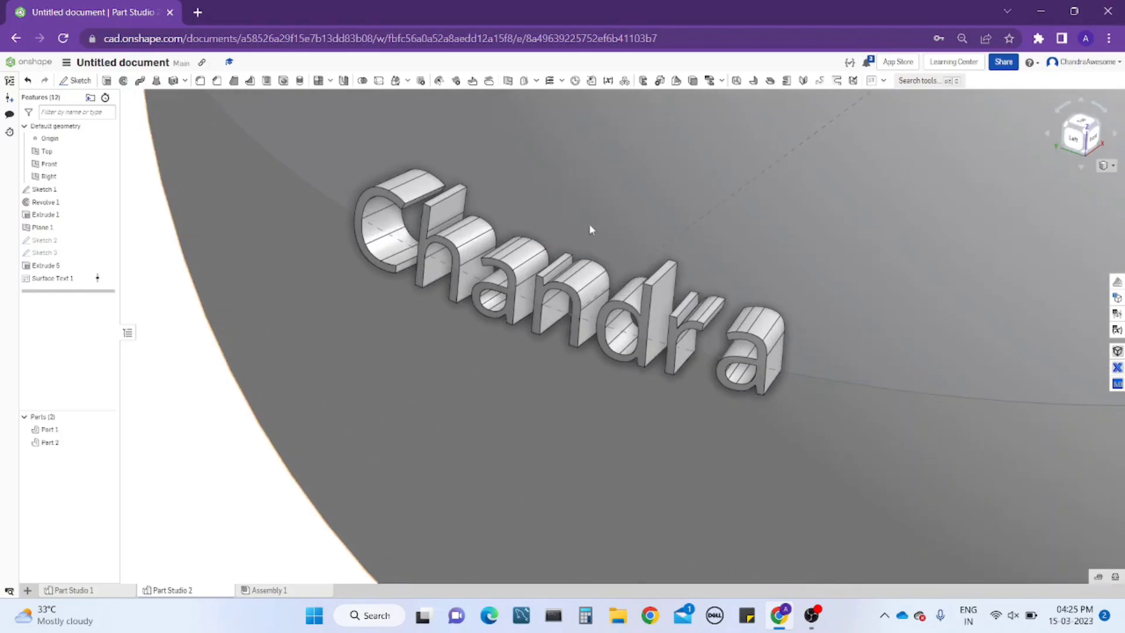
{"action": "scroll", "coordinate": [567, 246], "scroll_direction": "up", "scroll_amount": 2}
{"action": "scroll", "coordinate": [567, 246], "scroll_direction": "down", "scroll_amount": 1}
{"action": "right_click", "coordinate": [88, 277]}
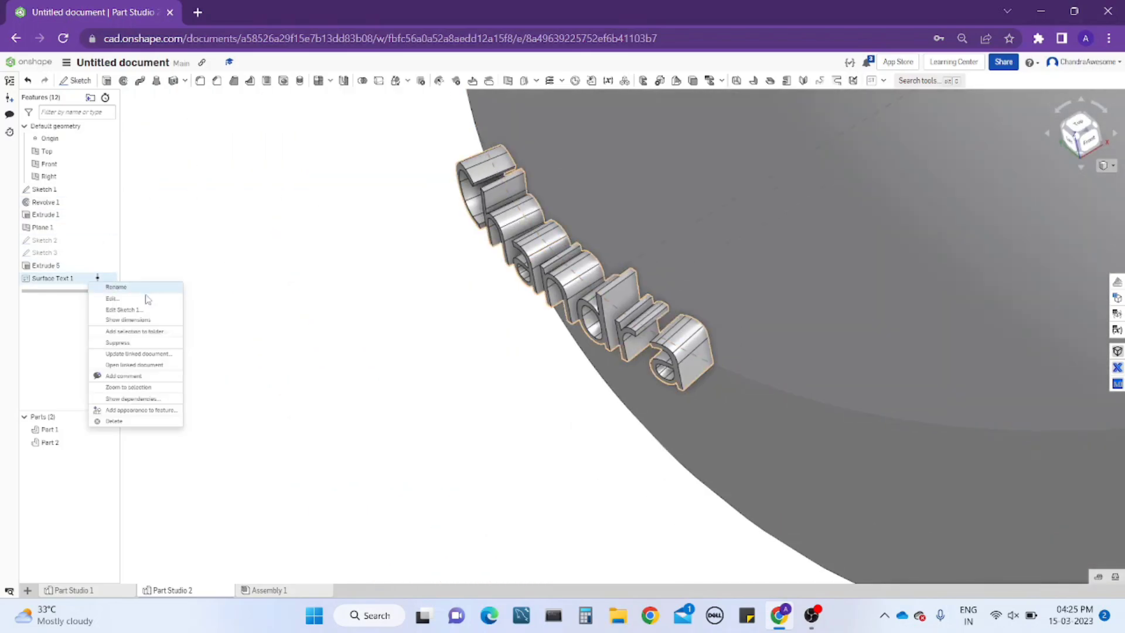
{"action": "left_click", "coordinate": [146, 297]}
{"action": "scroll", "coordinate": [364, 231], "scroll_direction": "down", "scroll_amount": 2}
{"action": "mouse_move", "coordinate": [364, 231]}
{"action": "right_mouse_down"}
{"action": "mouse_move", "coordinate": [427, 238]}
{"action": "mouse_move", "coordinate": [403, 251]}
{"action": "right_mouse_up"}
{"action": "scroll", "coordinate": [419, 234], "scroll_direction": "down", "scroll_amount": 2}
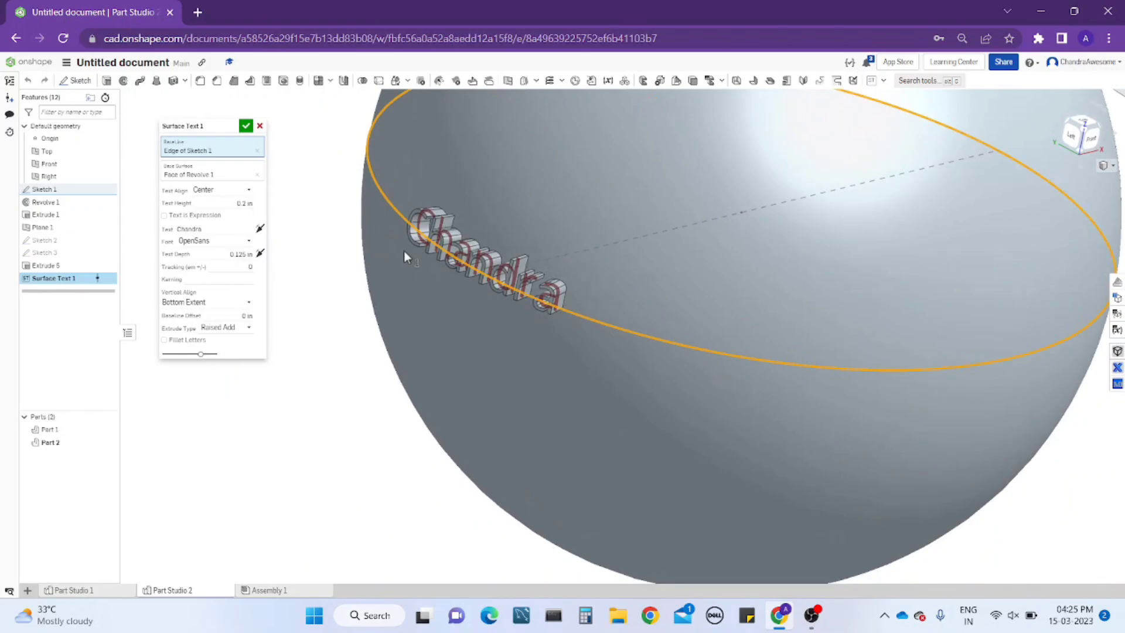
Change the Chandra text font to Allerta Stencil.
{"action": "left_click", "coordinate": [220, 240]}
{"action": "scroll", "coordinate": [237, 301], "scroll_direction": "up", "scroll_amount": 5}
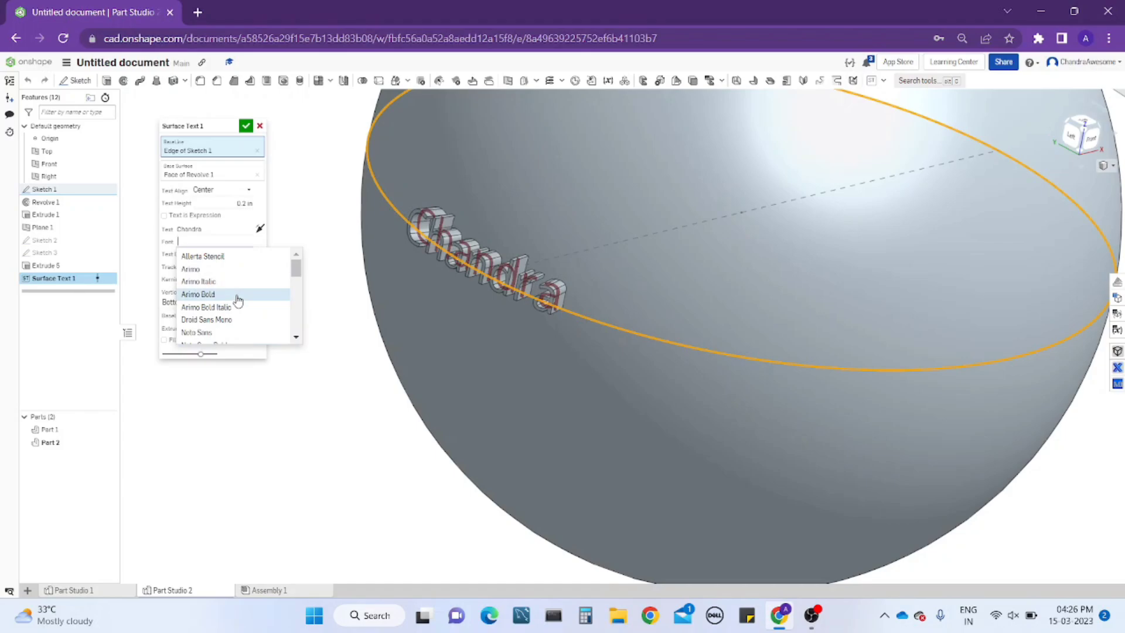
{"action": "left_click", "coordinate": [224, 260]}
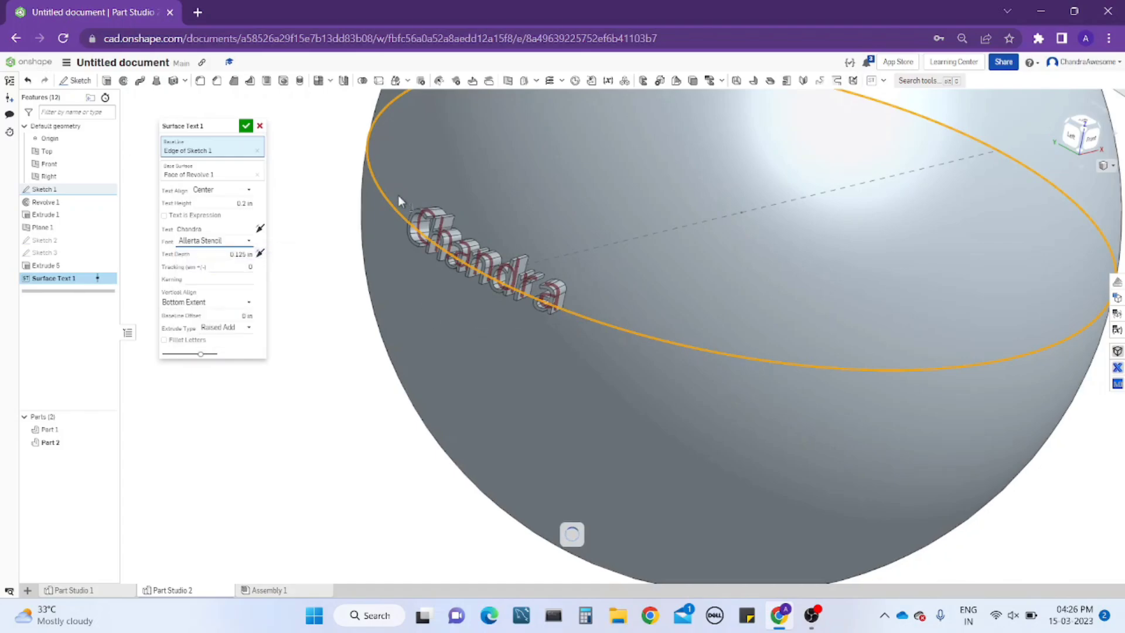
{"action": "scroll", "coordinate": [398, 195], "scroll_direction": "up", "scroll_amount": 1}
{"action": "scroll", "coordinate": [399, 195], "scroll_direction": "up", "scroll_amount": 1}
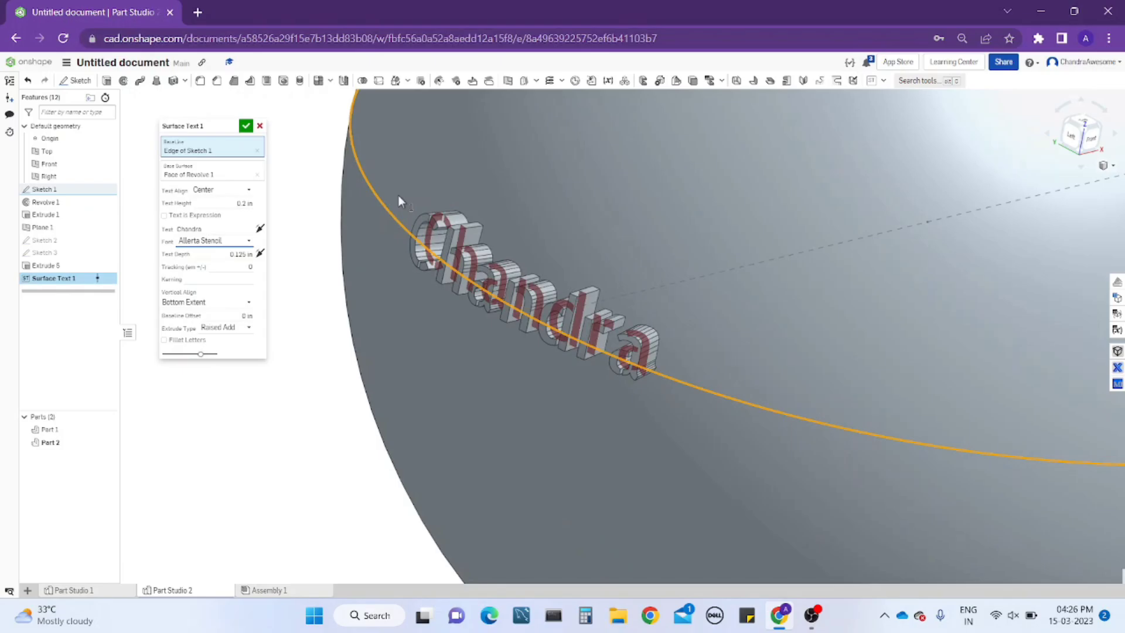
{"action": "scroll", "coordinate": [410, 202], "scroll_direction": "up", "scroll_amount": 2}
{"action": "scroll", "coordinate": [440, 234], "scroll_direction": "up", "scroll_amount": 2}
{"action": "scroll", "coordinate": [445, 270], "scroll_direction": "up", "scroll_amount": 2}
{"action": "scroll", "coordinate": [454, 252], "scroll_direction": "down", "scroll_amount": 2}
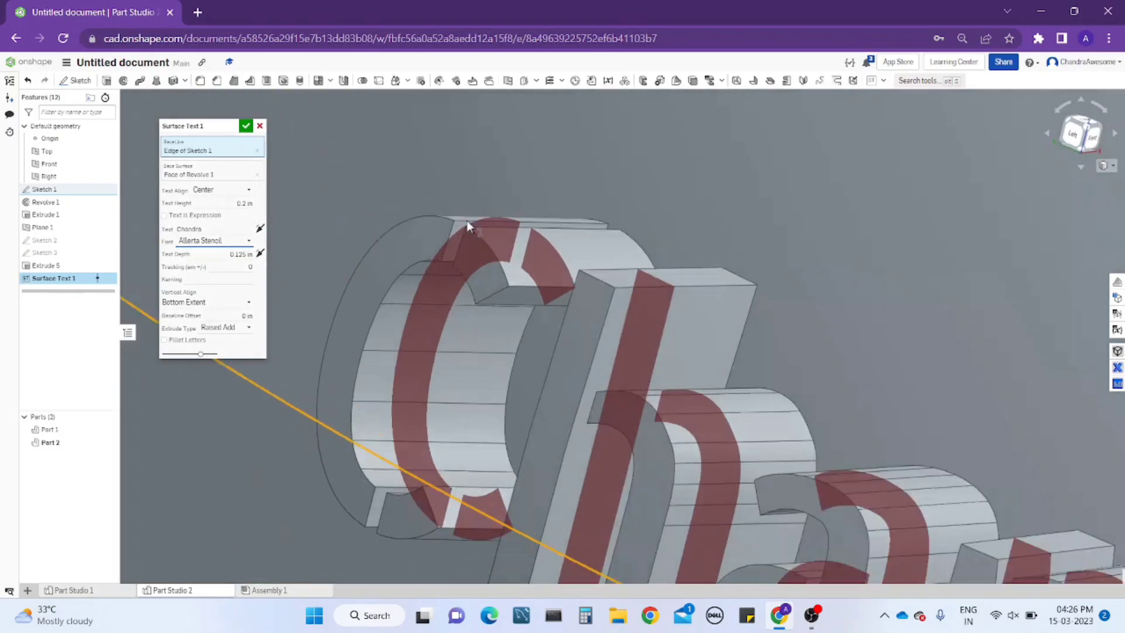
{"action": "scroll", "coordinate": [486, 214], "scroll_direction": "down", "scroll_amount": 2}
{"action": "scroll", "coordinate": [500, 208], "scroll_direction": "down", "scroll_amount": 2}
{"action": "scroll", "coordinate": [527, 212], "scroll_direction": "down", "scroll_amount": 1}
Switch the font to Arimo instead.
{"action": "mouse_move", "coordinate": [540, 217]}
{"action": "right_mouse_down"}
{"action": "mouse_move", "coordinate": [511, 247]}
{"action": "mouse_move", "coordinate": [522, 214]}
{"action": "right_mouse_up"}
{"action": "scroll", "coordinate": [536, 208], "scroll_direction": "up", "scroll_amount": 2}
{"action": "scroll", "coordinate": [521, 194], "scroll_direction": "down", "scroll_amount": 2}
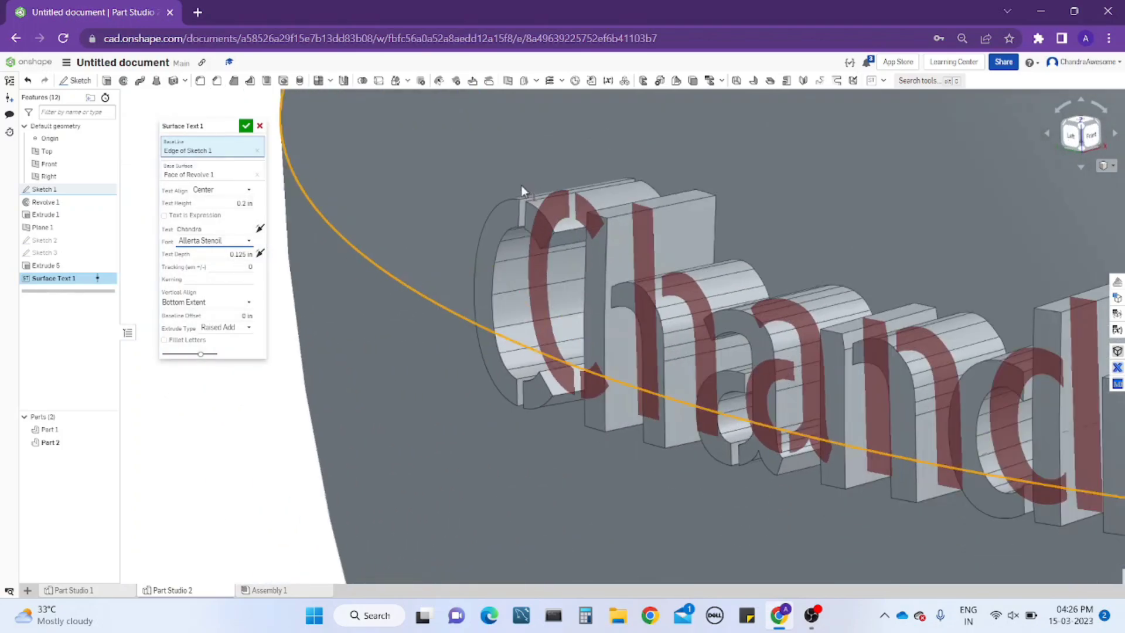
{"action": "left_click", "coordinate": [214, 240]}
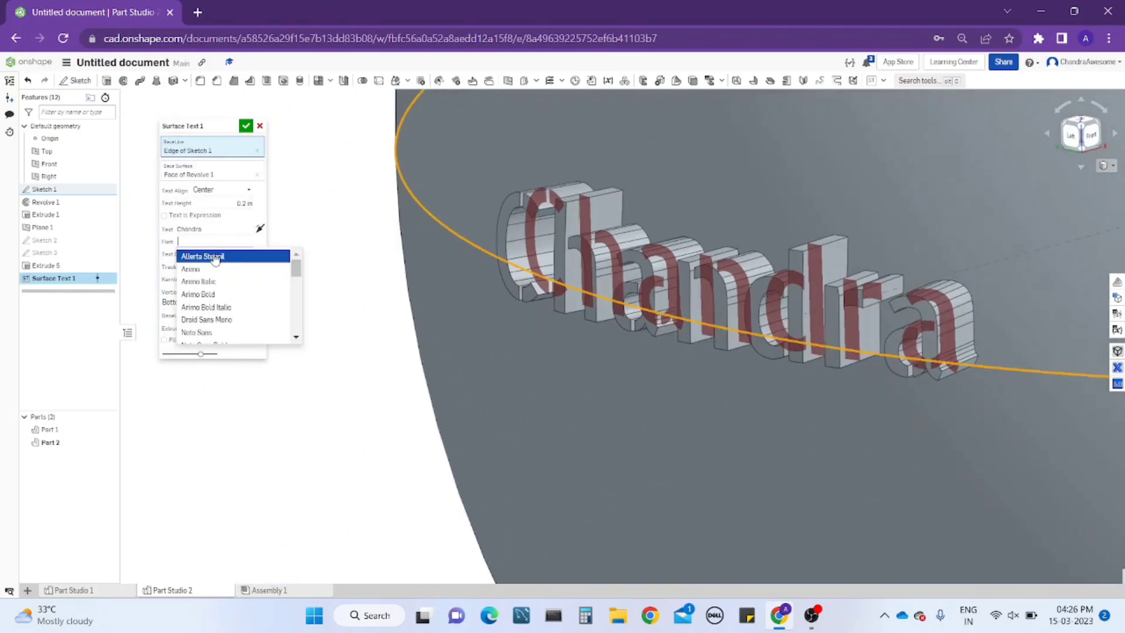
{"action": "left_click", "coordinate": [212, 270]}
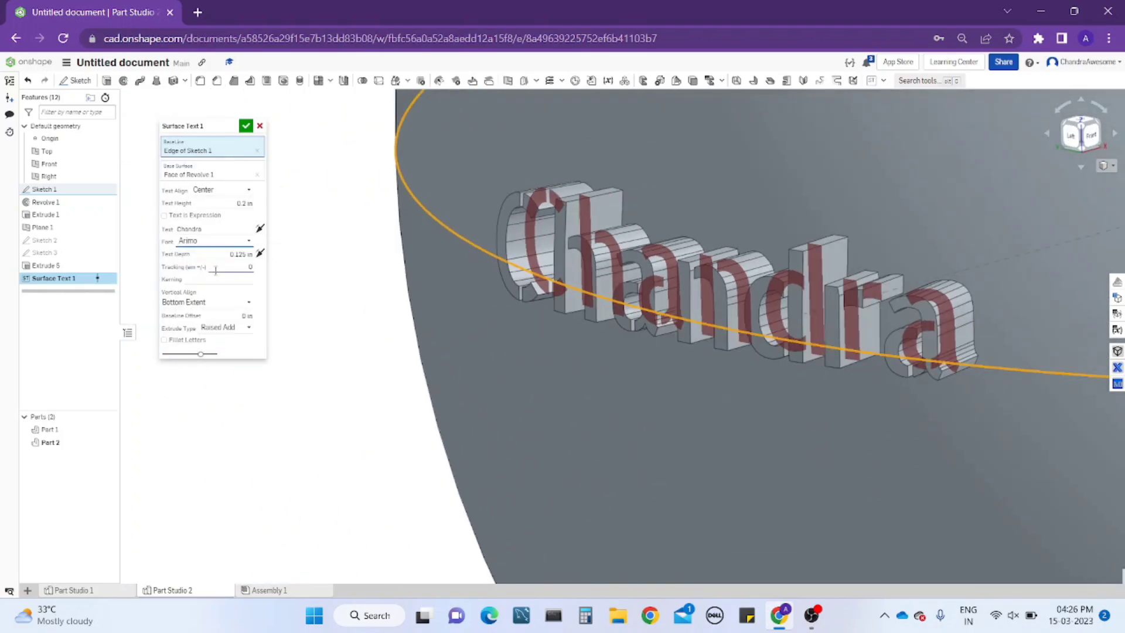
Orbit the sphere to view the Chandra letters edge-on and check their depth.
{"action": "mouse_move", "coordinate": [582, 233]}
{"action": "right_mouse_down"}
{"action": "mouse_move", "coordinate": [631, 243]}
{"action": "mouse_move", "coordinate": [627, 307]}
{"action": "mouse_move", "coordinate": [631, 191]}
{"action": "mouse_move", "coordinate": [599, 227]}
{"action": "right_mouse_up"}
{"action": "scroll", "coordinate": [600, 227], "scroll_direction": "down", "scroll_amount": 3}
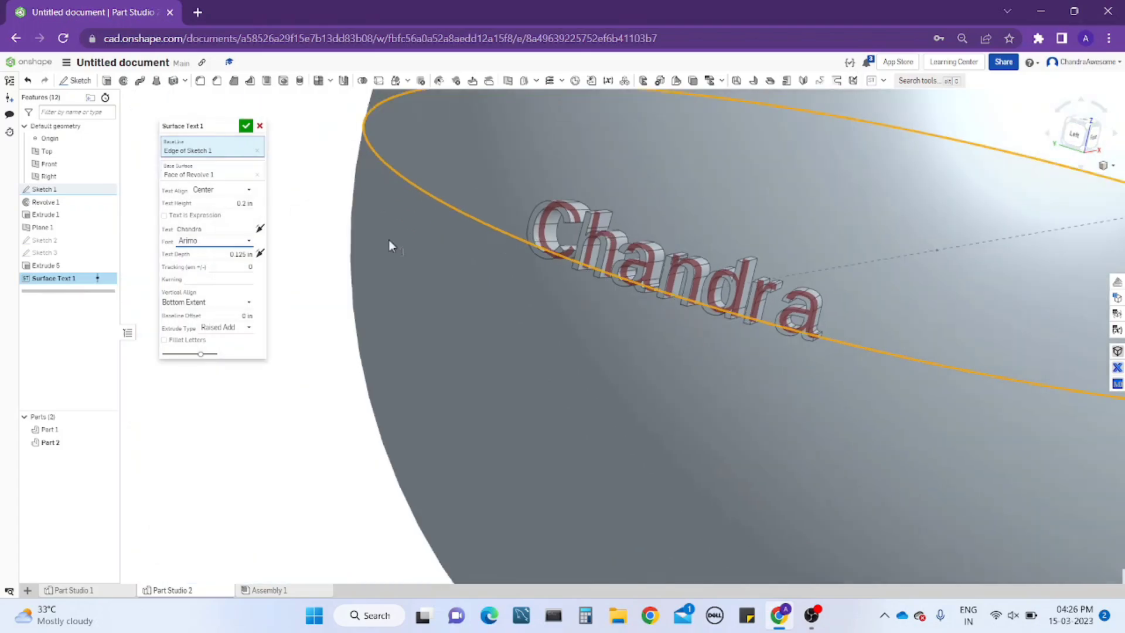
{"action": "right_click_drag", "start_coordinate": [294, 233], "coordinate": [283, 242]}
{"action": "scroll", "coordinate": [359, 233], "scroll_direction": "down", "scroll_amount": 3}
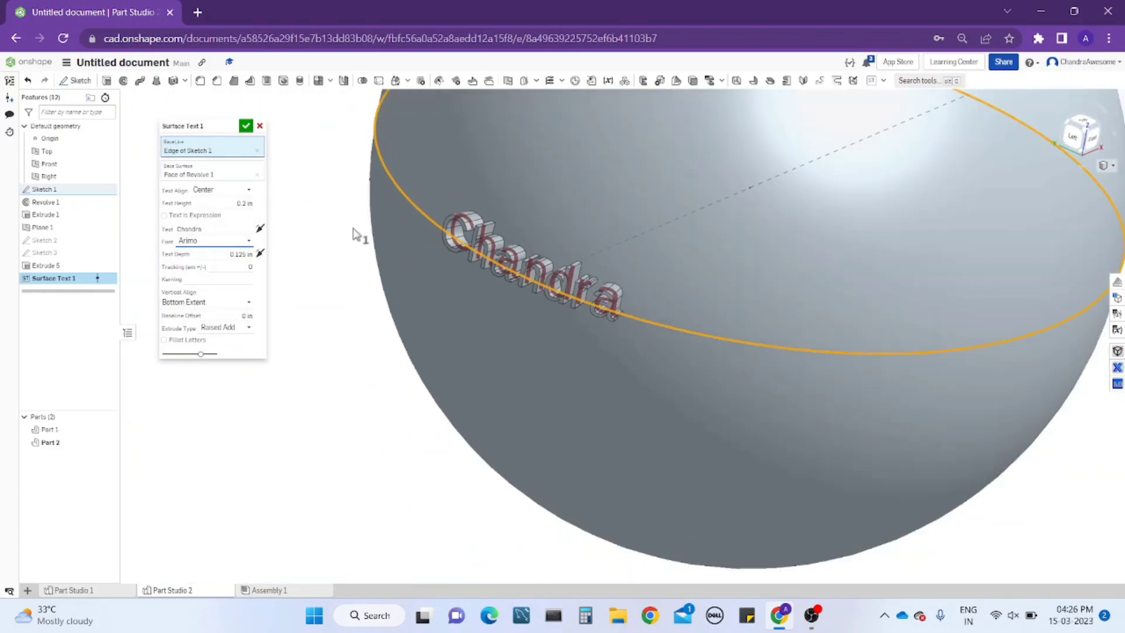
{"action": "mouse_move", "coordinate": [359, 233]}
{"action": "right_mouse_down"}
{"action": "mouse_move", "coordinate": [419, 221]}
{"action": "mouse_move", "coordinate": [409, 226]}
{"action": "right_mouse_up"}
{"action": "scroll", "coordinate": [543, 238], "scroll_direction": "up", "scroll_amount": 5}
{"action": "mouse_move", "coordinate": [543, 237]}
{"action": "right_mouse_down"}
{"action": "mouse_move", "coordinate": [533, 268]}
{"action": "mouse_move", "coordinate": [419, 177]}
{"action": "mouse_move", "coordinate": [427, 193]}
{"action": "right_mouse_up"}
{"action": "scroll", "coordinate": [418, 177], "scroll_direction": "up", "scroll_amount": 3}
{"action": "scroll", "coordinate": [419, 177], "scroll_direction": "down", "scroll_amount": 3}
{"action": "scroll", "coordinate": [382, 213], "scroll_direction": "down", "scroll_amount": 2}
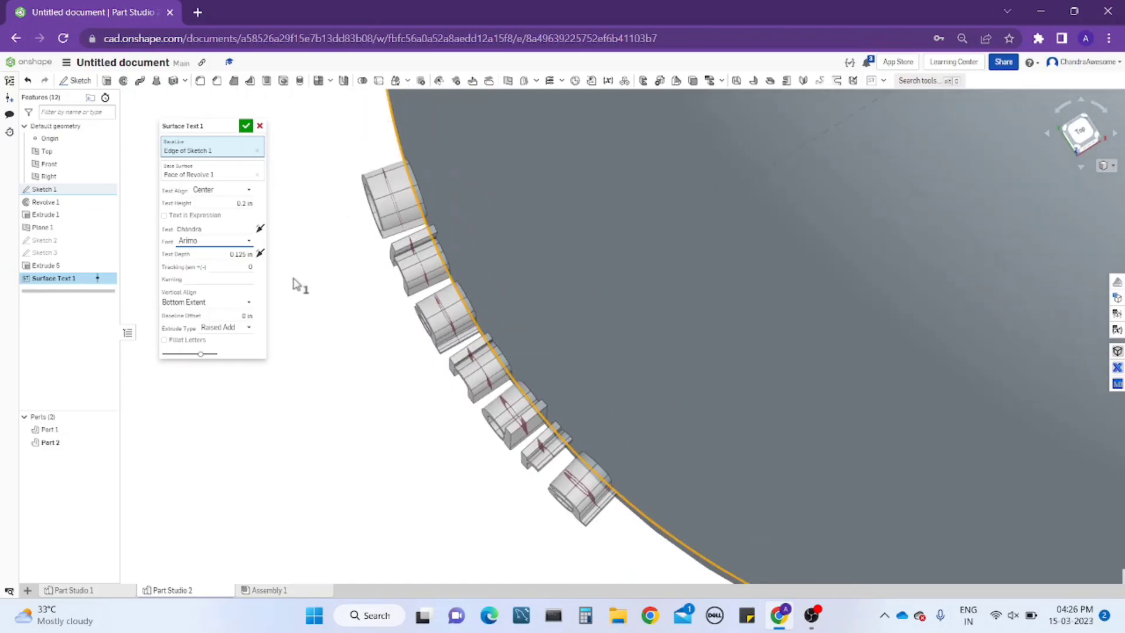
Set the text depth to 0.02 in, raised, and inspect the lettering.
{"action": "left_click", "coordinate": [222, 253]}
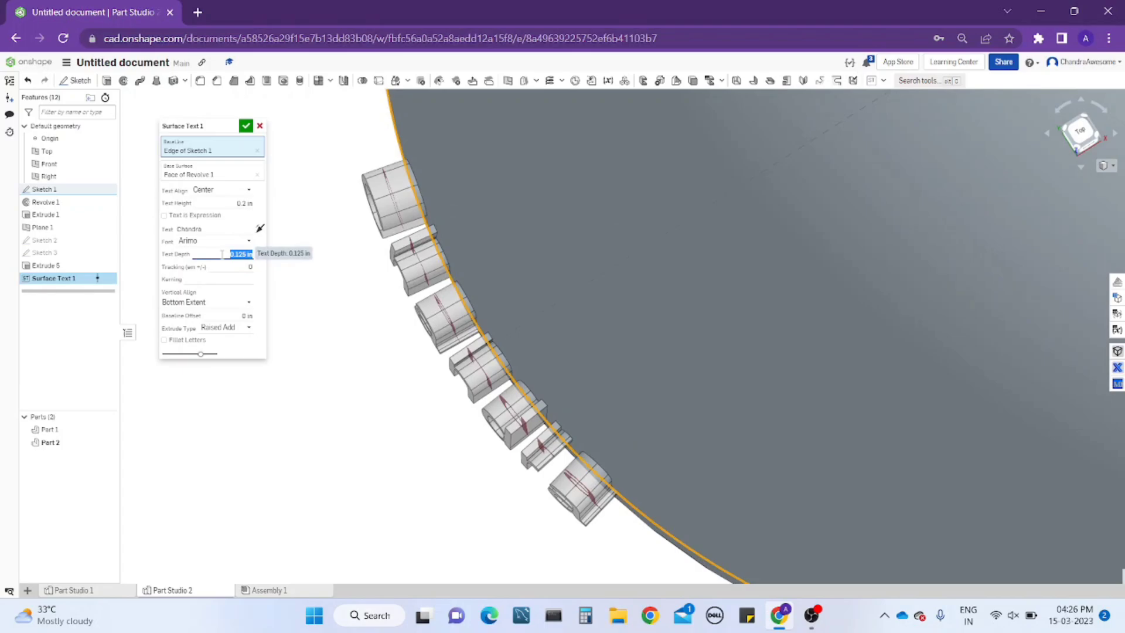
{"action": "type", "text": "0.02"}
{"action": "key", "text": "Return"}
{"action": "scroll", "coordinate": [375, 170], "scroll_direction": "up", "scroll_amount": 3}
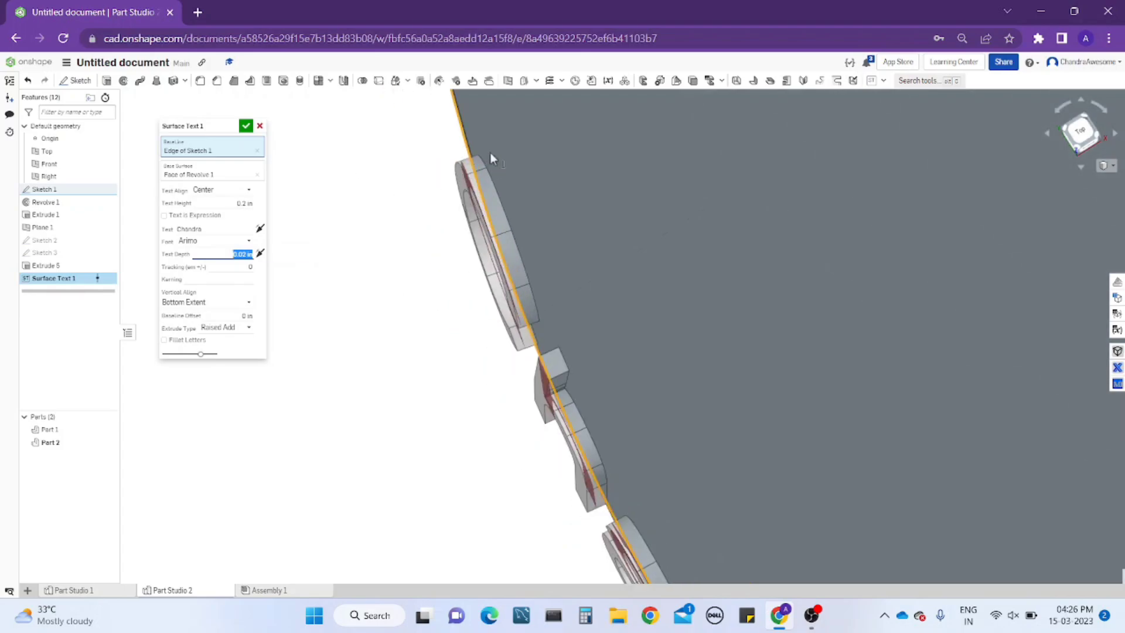
{"action": "scroll", "coordinate": [489, 152], "scroll_direction": "up", "scroll_amount": 5}
{"action": "right_click_drag", "start_coordinate": [535, 91], "coordinate": [537, 118]}
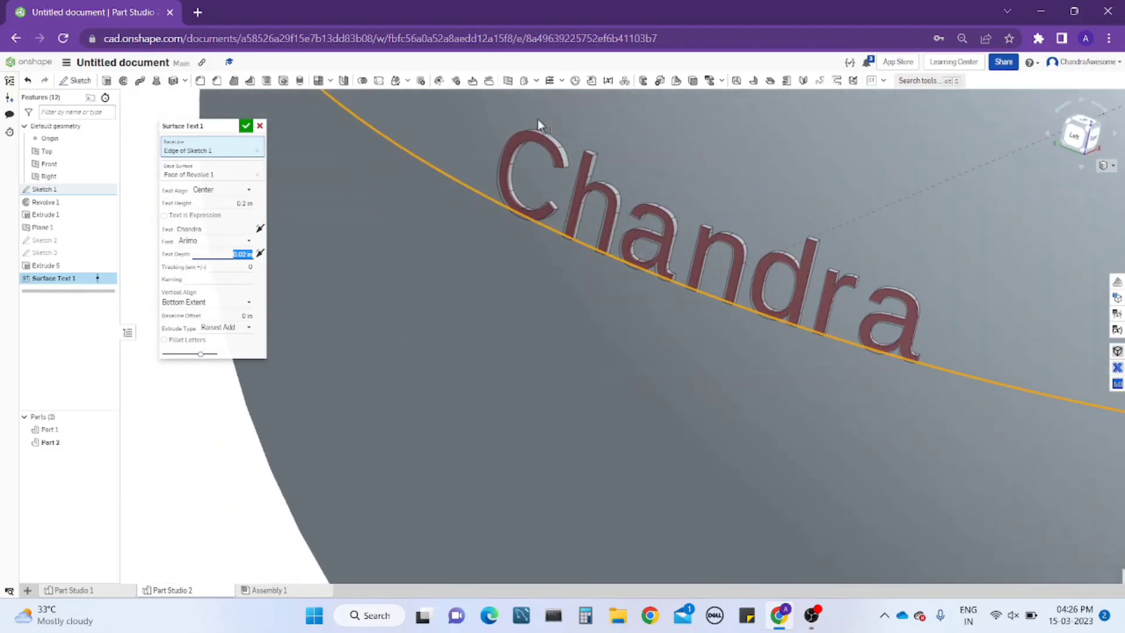
{"action": "scroll", "coordinate": [322, 259], "scroll_direction": "down", "scroll_amount": 2}
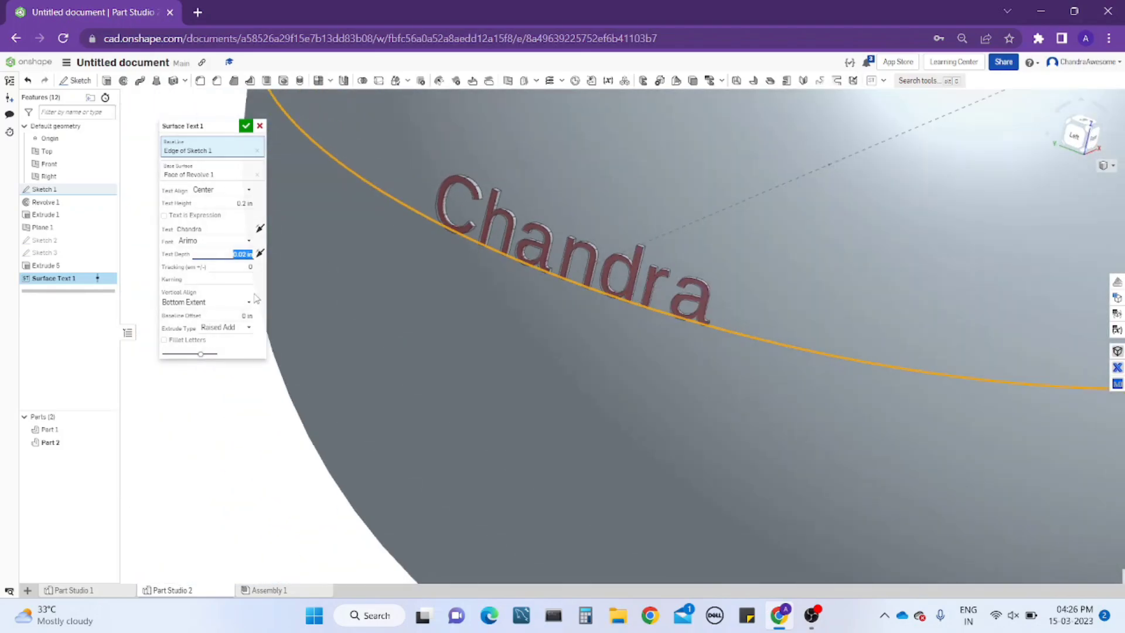
Set the letter tracking to 100.
{"action": "left_click", "coordinate": [220, 268]}
{"action": "scroll", "coordinate": [468, 334], "scroll_direction": "down", "scroll_amount": 3}
{"action": "scroll", "coordinate": [473, 245], "scroll_direction": "up", "scroll_amount": 2}
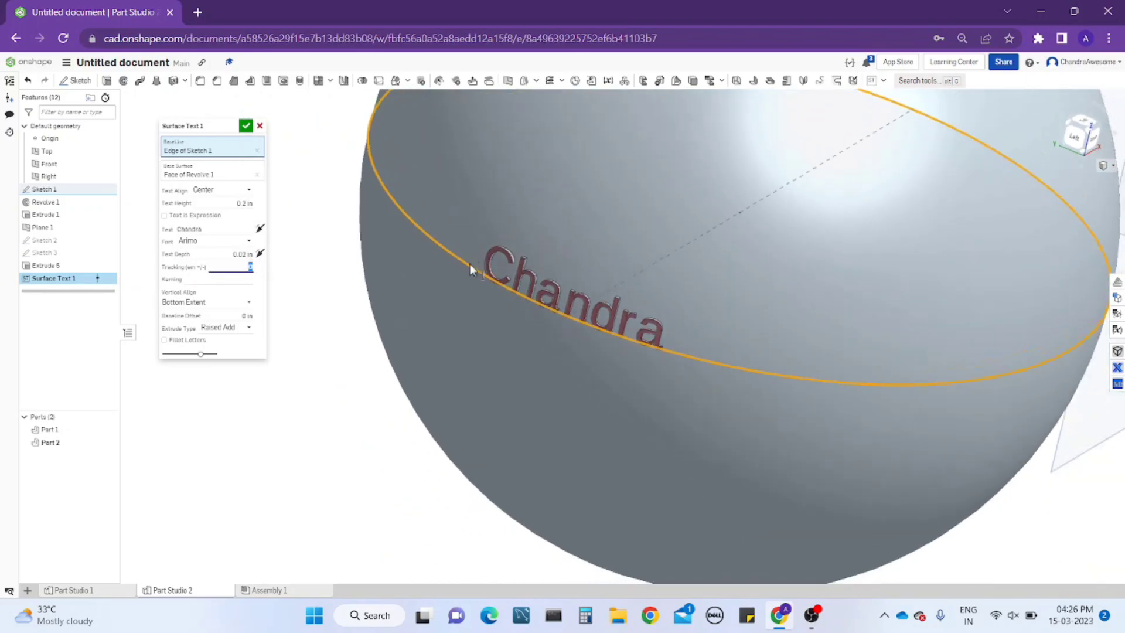
{"action": "scroll", "coordinate": [469, 264], "scroll_direction": "up", "scroll_amount": 2}
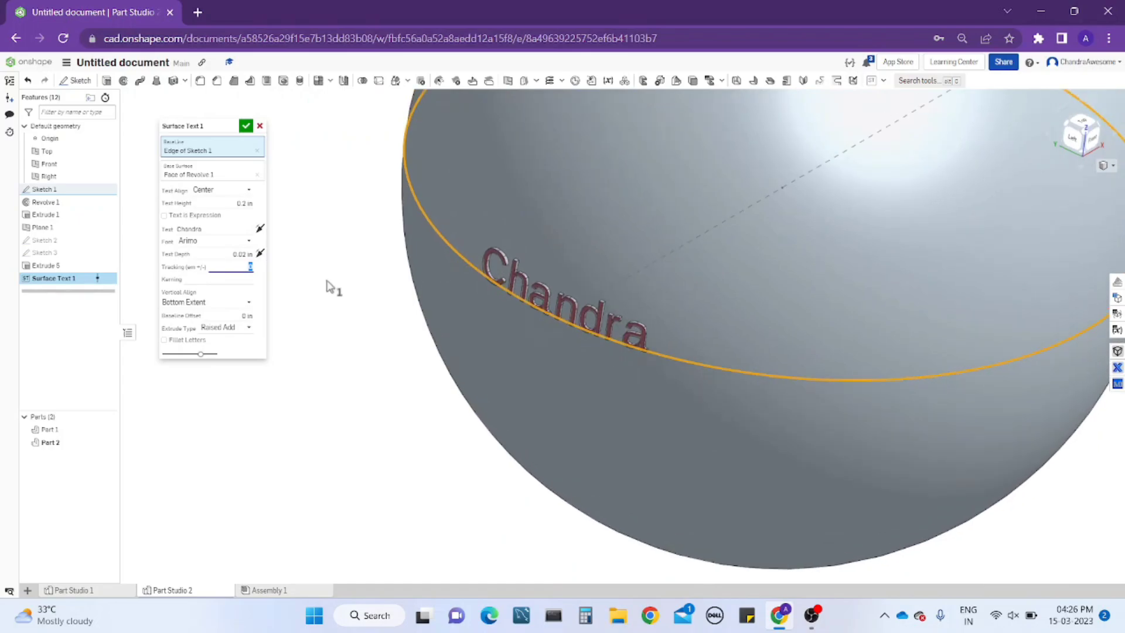
{"action": "type", "text": "0.05"}
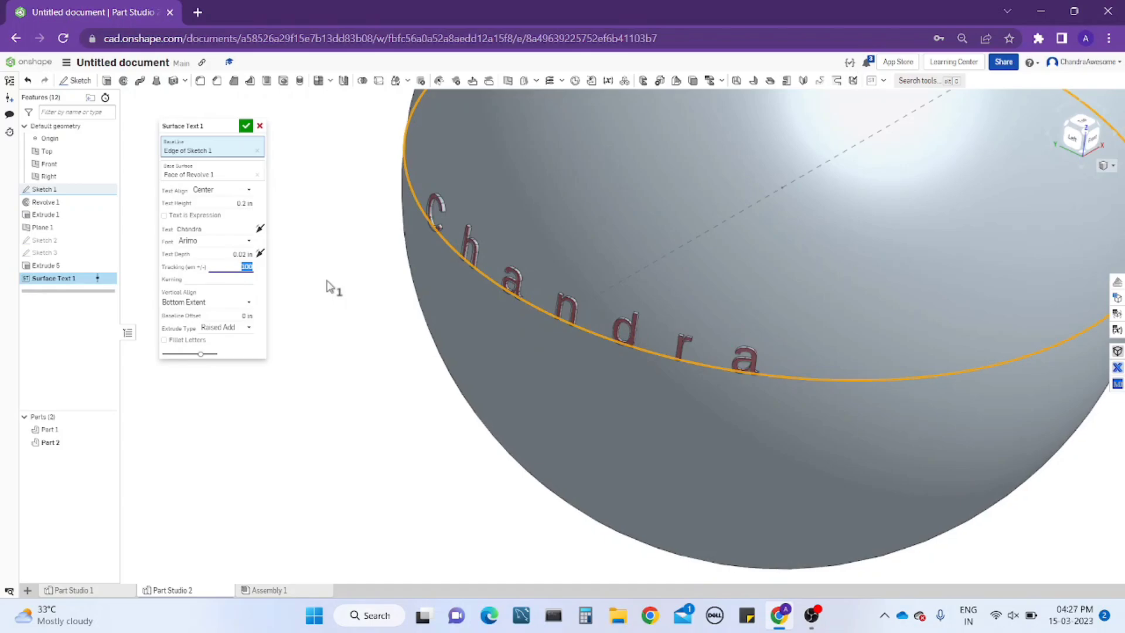
{"action": "scroll", "coordinate": [478, 170], "scroll_direction": "up", "scroll_amount": 2}
{"action": "scroll", "coordinate": [475, 212], "scroll_direction": "up", "scroll_amount": 2}
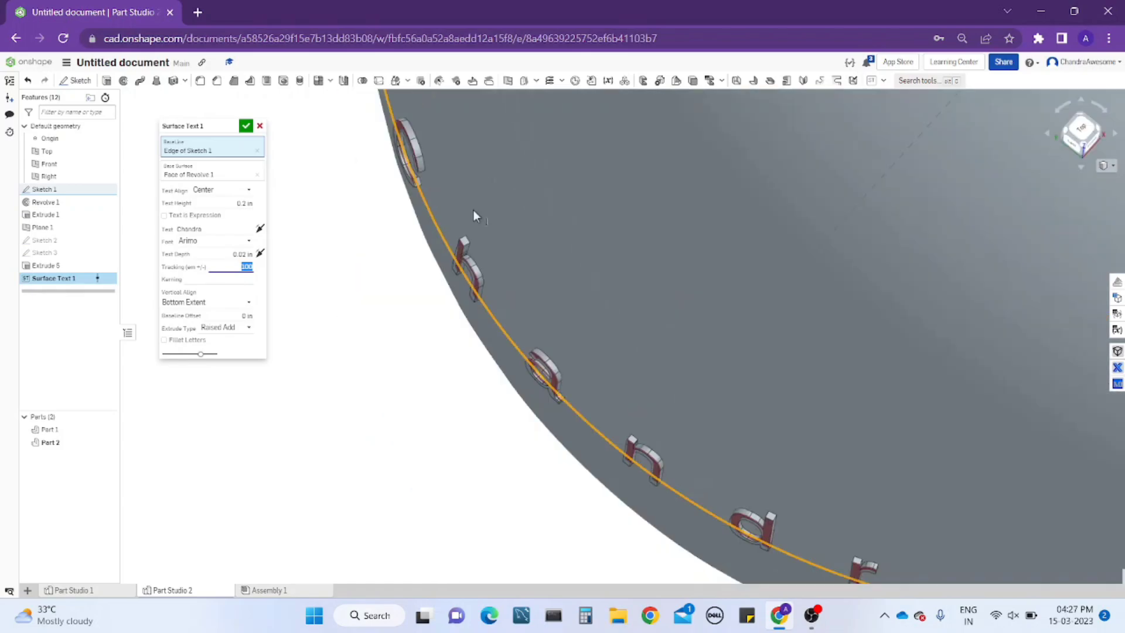
{"action": "scroll", "coordinate": [472, 209], "scroll_direction": "down", "scroll_amount": 3}
{"action": "mouse_move", "coordinate": [473, 210]}
{"action": "right_mouse_down"}
{"action": "mouse_move", "coordinate": [498, 155]}
{"action": "mouse_move", "coordinate": [461, 171]}
{"action": "right_mouse_up"}
{"action": "scroll", "coordinate": [526, 149], "scroll_direction": "up", "scroll_amount": 2}
{"action": "scroll", "coordinate": [501, 175], "scroll_direction": "up", "scroll_amount": 2}
{"action": "scroll", "coordinate": [500, 174], "scroll_direction": "down", "scroll_amount": 3}
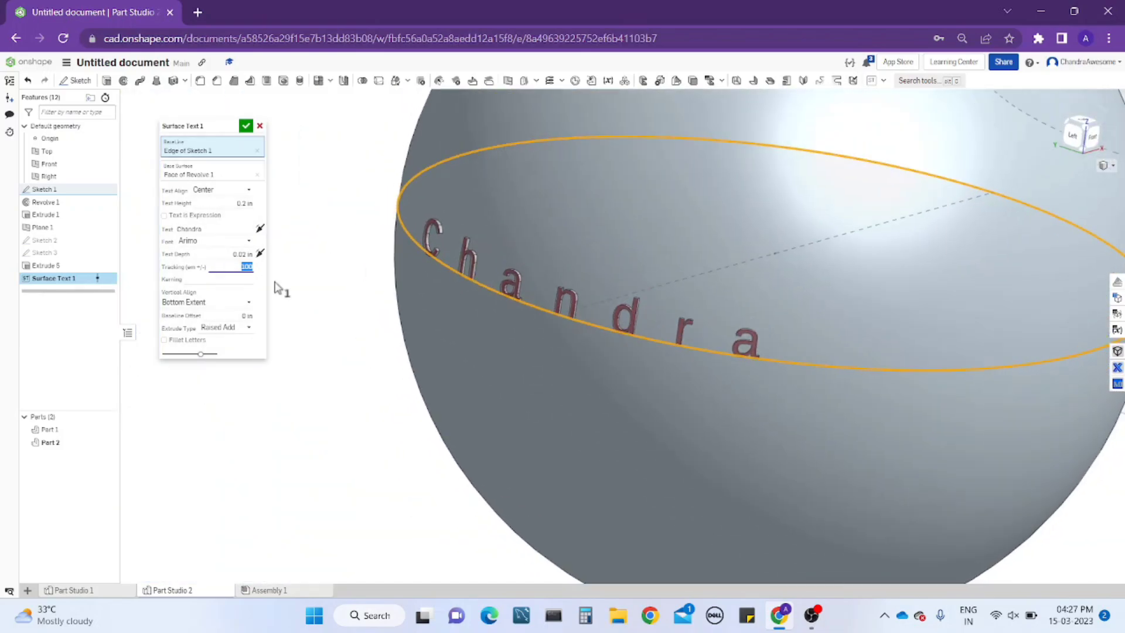
Set kerning to 100 and orbit to check the spacing.
{"action": "left_click", "coordinate": [222, 278]}
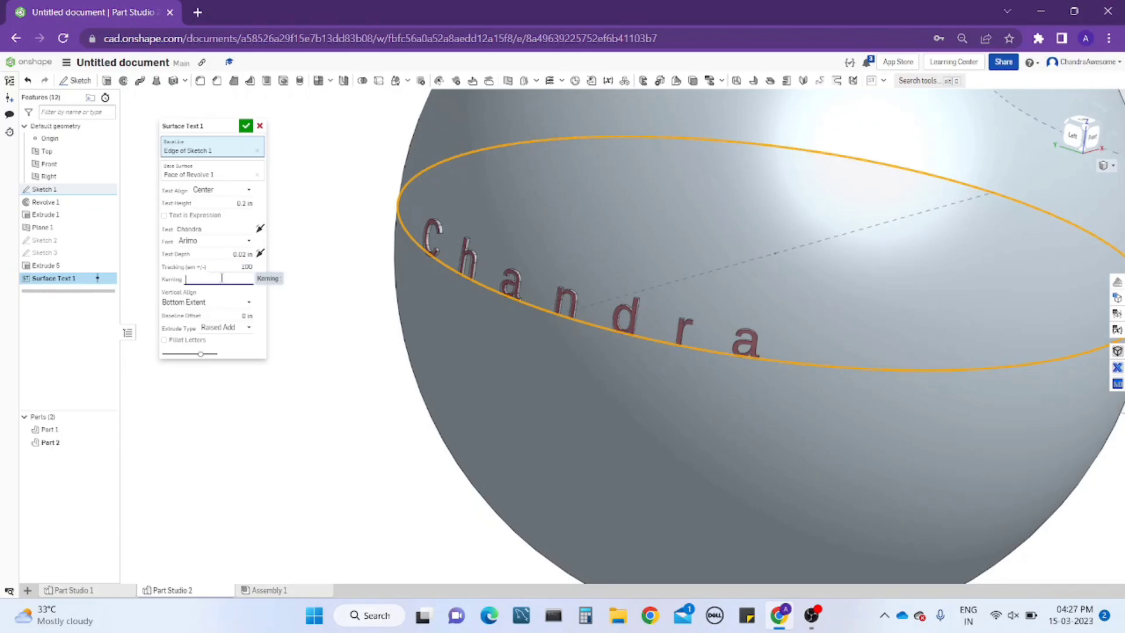
{"action": "type", "text": "100"}
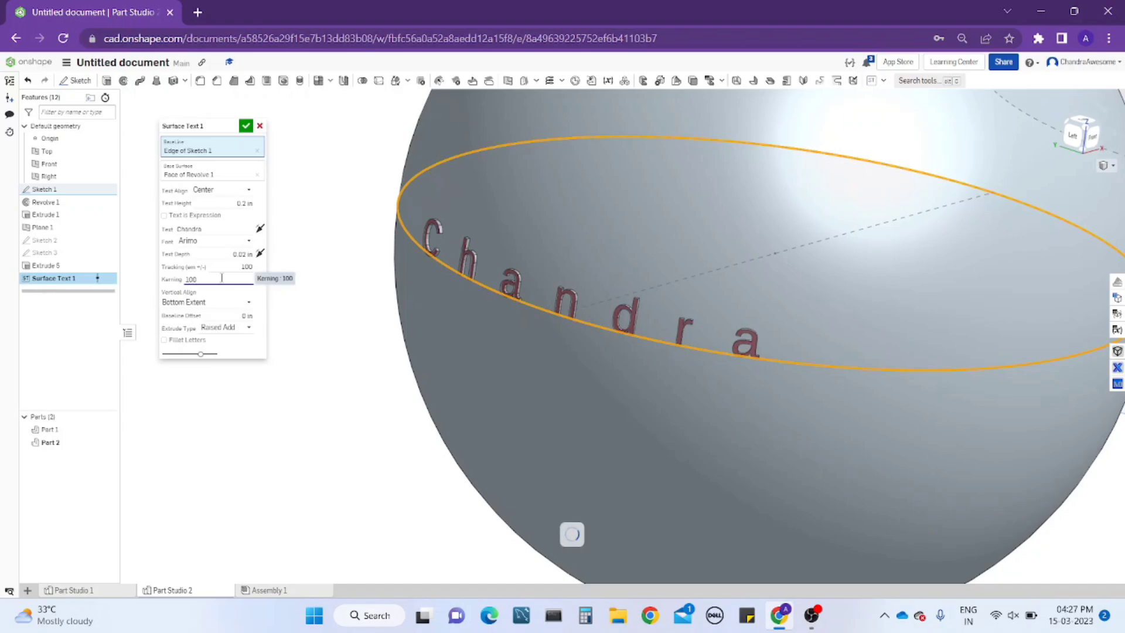
{"action": "key", "text": "Return"}
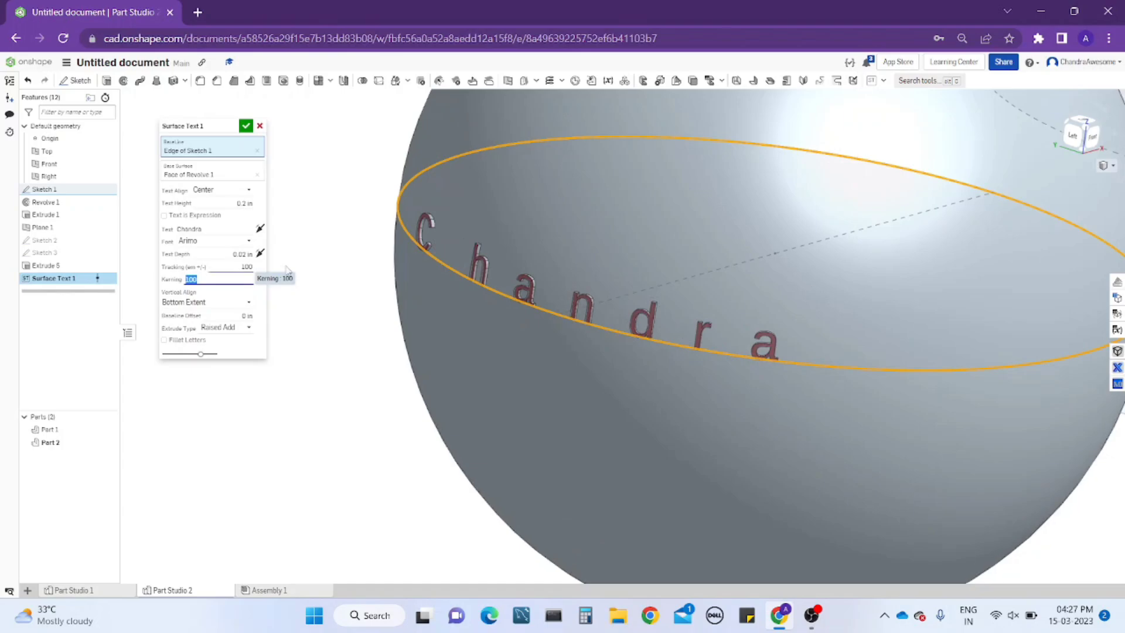
{"action": "mouse_move", "coordinate": [546, 251]}
{"action": "right_mouse_down"}
{"action": "mouse_move", "coordinate": [620, 240]}
{"action": "mouse_move", "coordinate": [615, 261]}
{"action": "mouse_move", "coordinate": [389, 269]}
{"action": "right_mouse_up"}
{"action": "scroll", "coordinate": [591, 258], "scroll_direction": "down", "scroll_amount": 5}
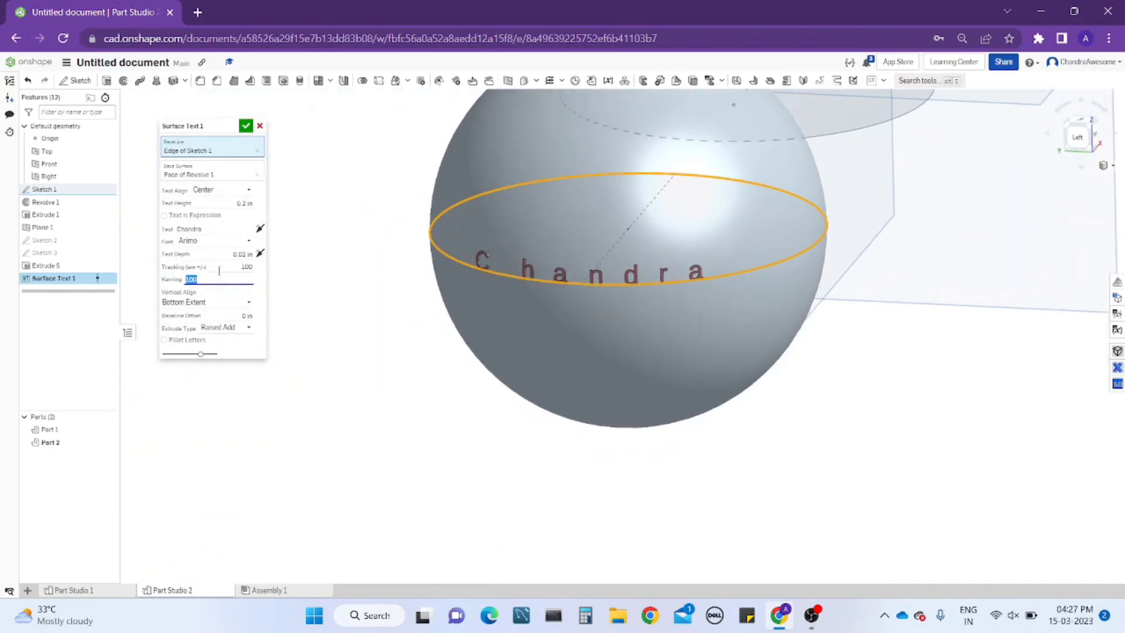
Clear the tracking value and tilt the view to see the letter tops.
{"action": "left_click", "coordinate": [220, 269]}
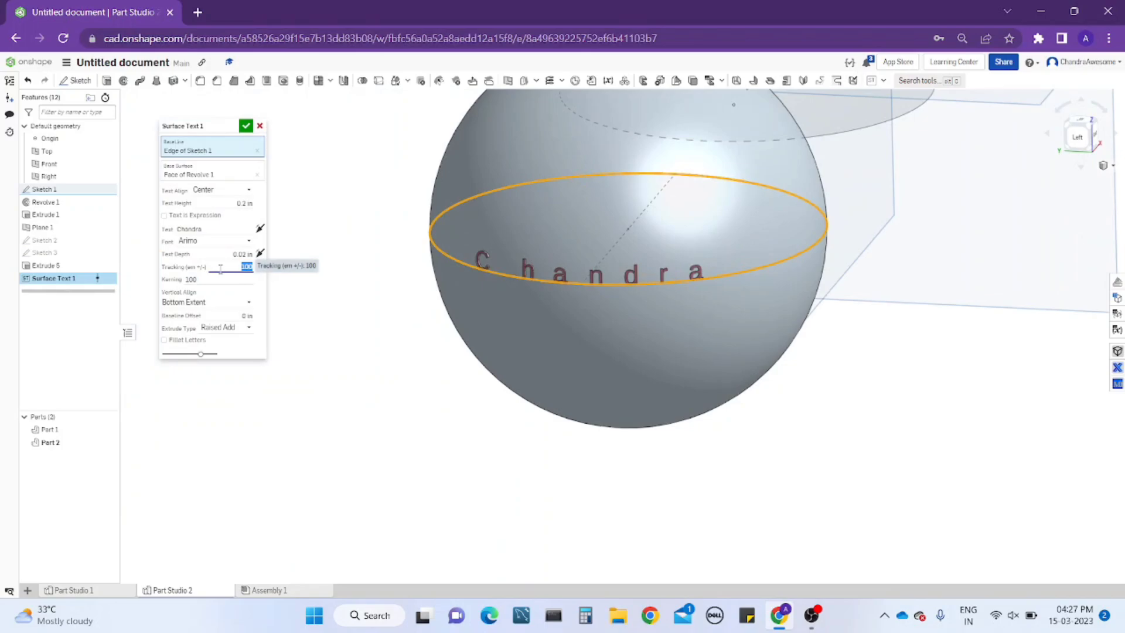
{"action": "key", "text": "BackSpace"}
{"action": "type", "text": "0"}
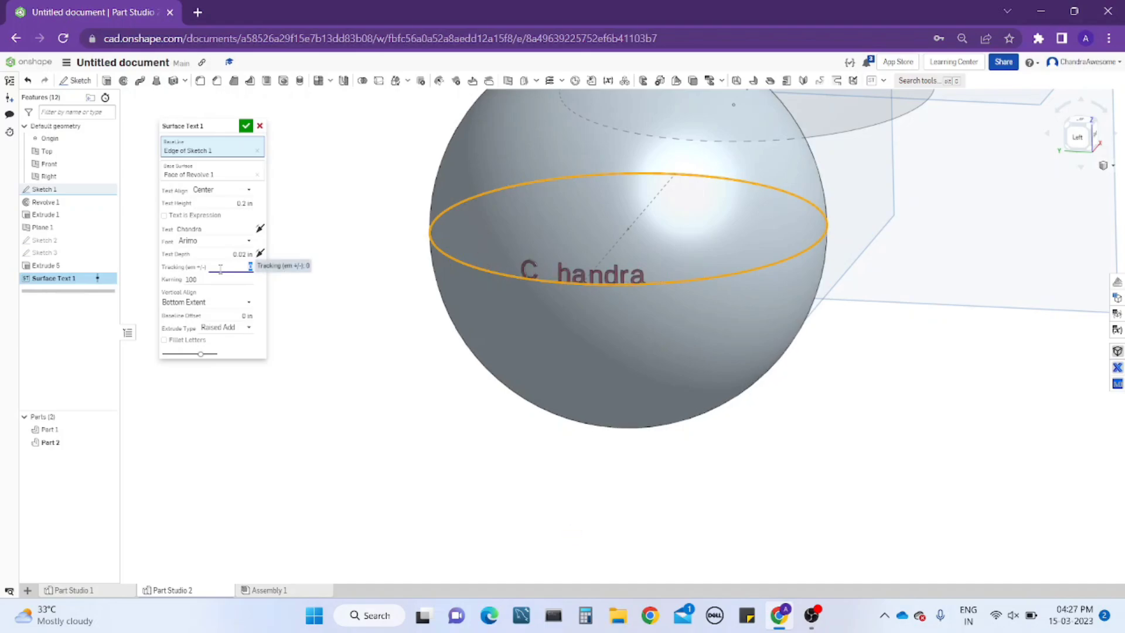
{"action": "scroll", "coordinate": [588, 244], "scroll_direction": "up", "scroll_amount": 2}
{"action": "scroll", "coordinate": [477, 294], "scroll_direction": "up", "scroll_amount": 2}
{"action": "scroll", "coordinate": [479, 319], "scroll_direction": "up", "scroll_amount": 2}
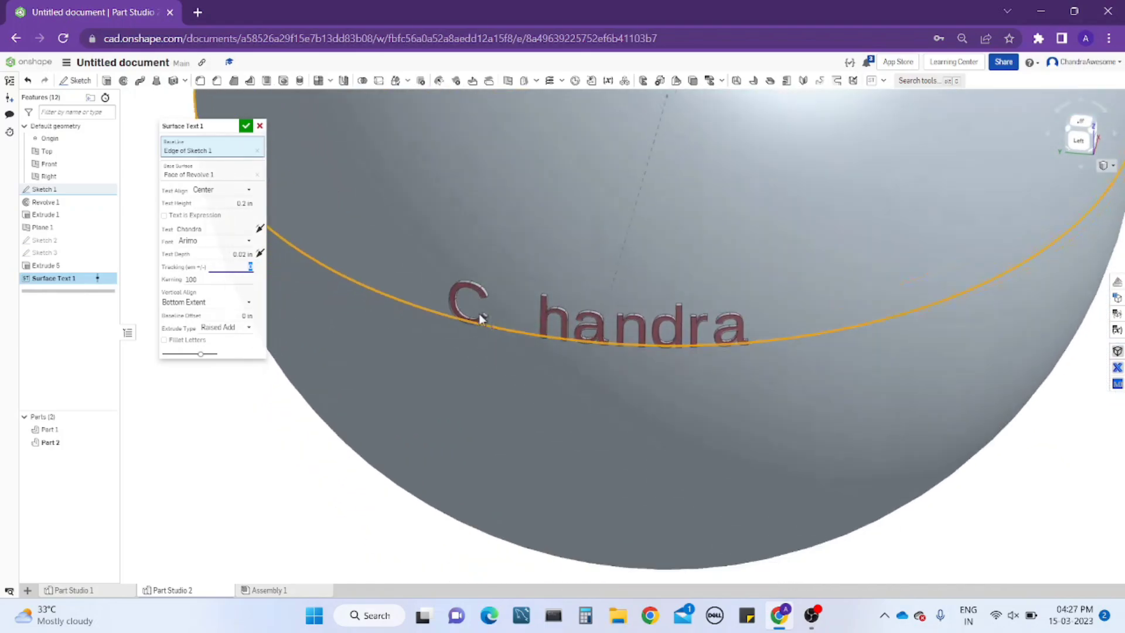
{"action": "scroll", "coordinate": [479, 319], "scroll_direction": "down", "scroll_amount": 2}
{"action": "scroll", "coordinate": [514, 310], "scroll_direction": "up", "scroll_amount": 3}
{"action": "mouse_move", "coordinate": [514, 310]}
{"action": "right_mouse_down"}
{"action": "mouse_move", "coordinate": [529, 213]}
{"action": "mouse_move", "coordinate": [494, 259]}
{"action": "mouse_move", "coordinate": [314, 262]}
{"action": "right_mouse_up"}
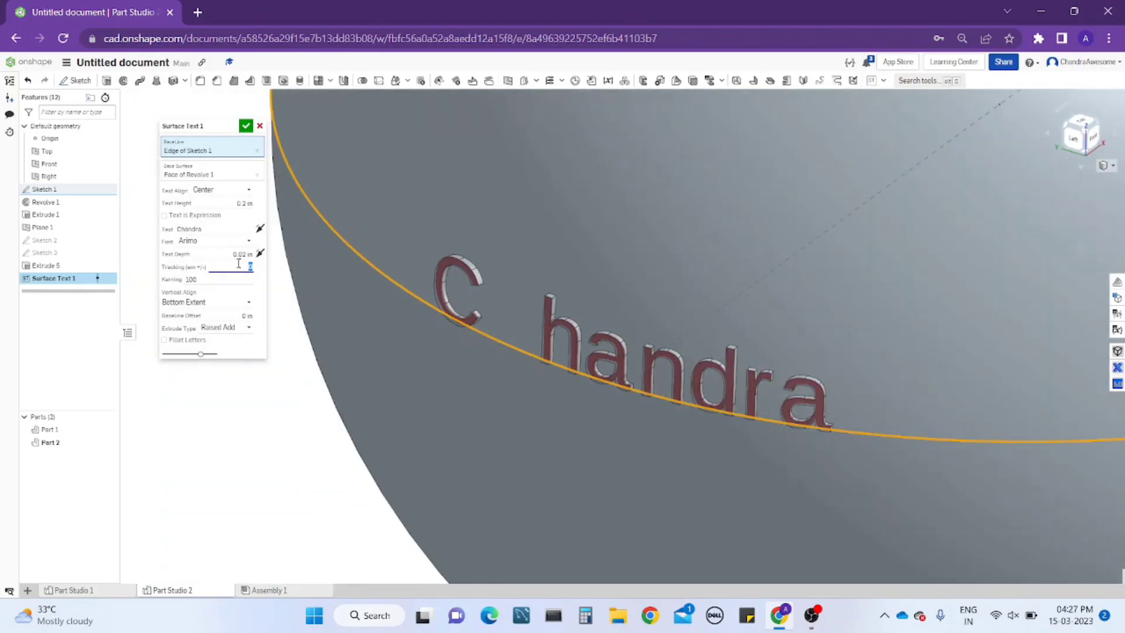
Re-enter tracking as 100 and change kerning to 0.
{"action": "type", "text": "1"}
{"action": "type", "text": "0"}
{"action": "key", "text": "Return"}
{"action": "scroll", "coordinate": [457, 281], "scroll_direction": "down", "scroll_amount": 3}
{"action": "left_click", "coordinate": [177, 282]}
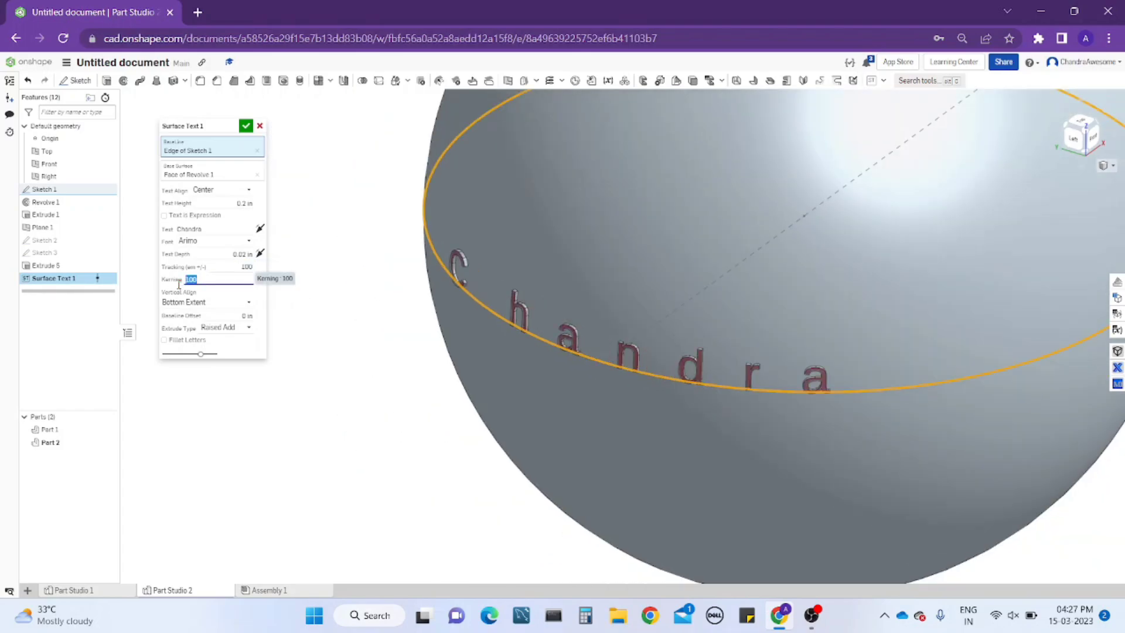
{"action": "type", "text": "0"}
Frame the sphere's lettering and keep Bottom Extent as the text's vertical alignment.
{"action": "scroll", "coordinate": [509, 267], "scroll_direction": "up", "scroll_amount": 3}
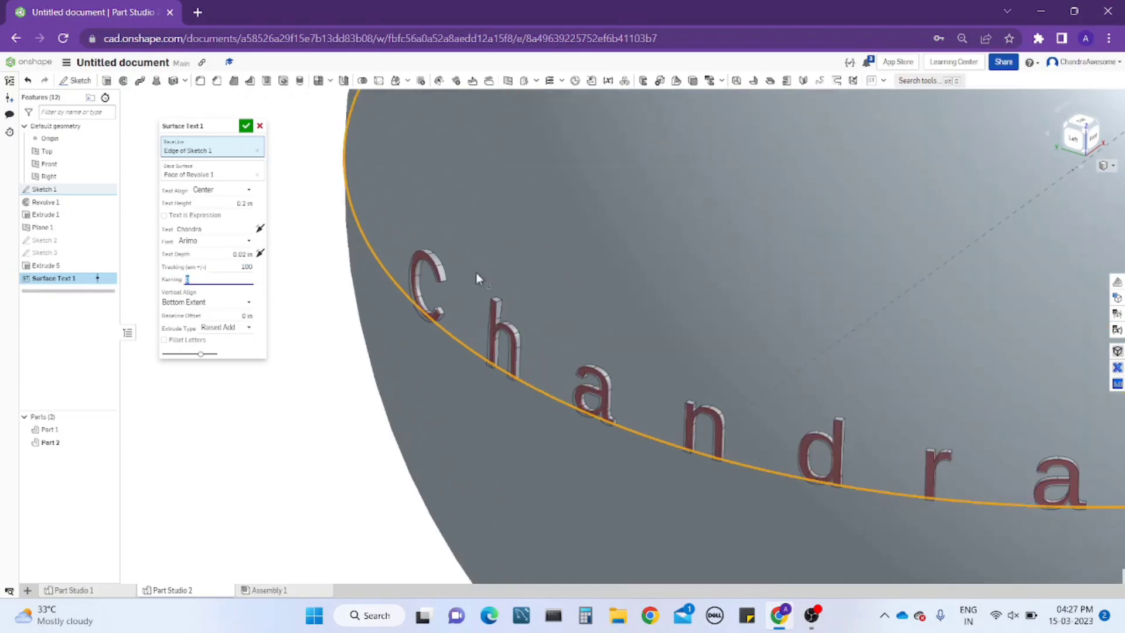
{"action": "left_click", "coordinate": [235, 303]}
{"action": "scroll", "coordinate": [530, 332], "scroll_direction": "down", "scroll_amount": 5}
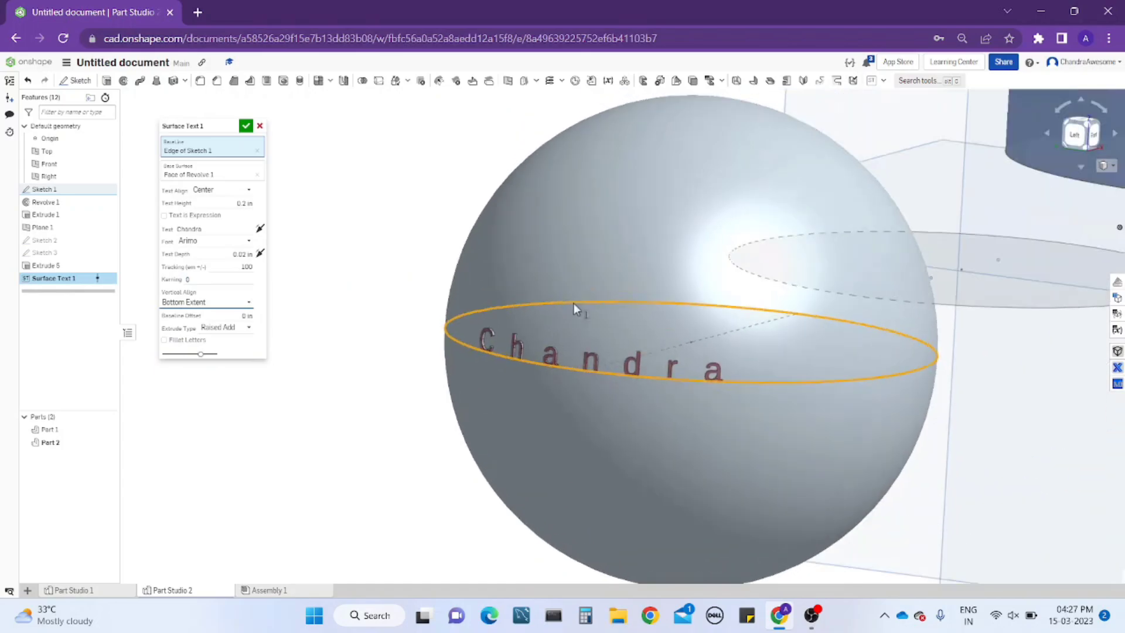
{"action": "right_click_drag", "start_coordinate": [572, 303], "coordinate": [565, 312]}
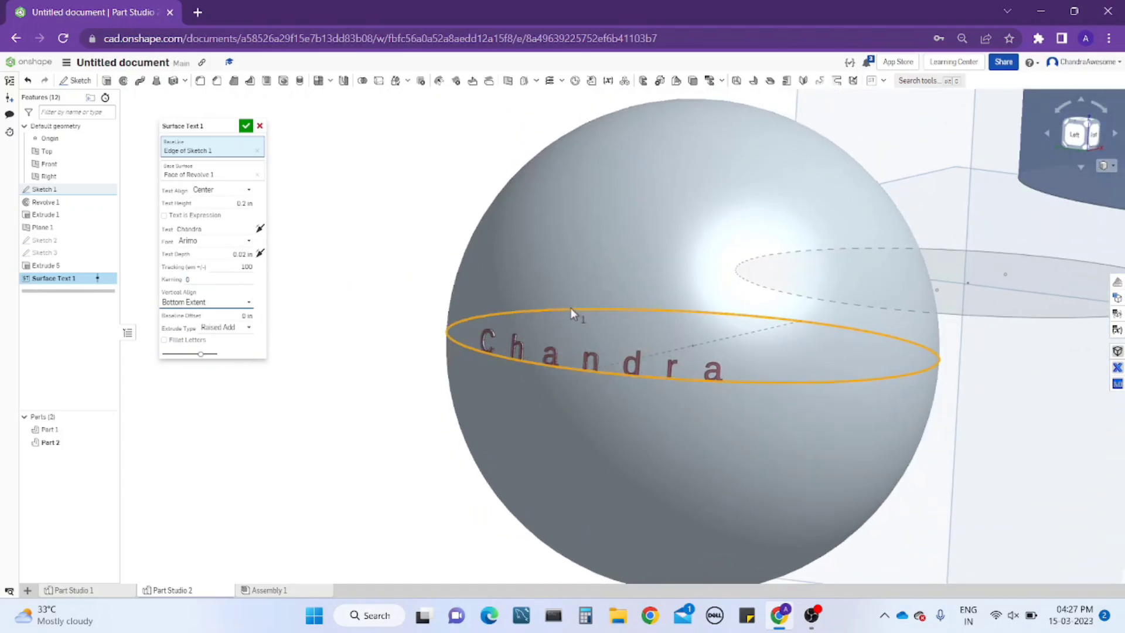
{"action": "scroll", "coordinate": [469, 319], "scroll_direction": "up", "scroll_amount": 2}
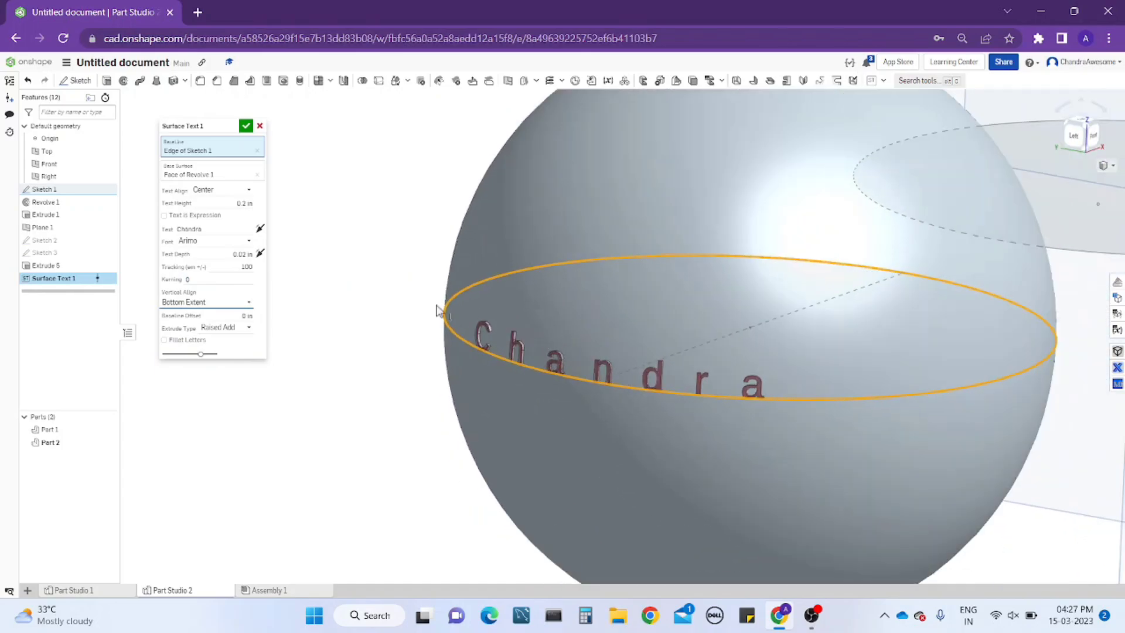
{"action": "middle_click_drag", "start_coordinate": [439, 309], "coordinate": [426, 263]}
{"action": "left_click", "coordinate": [235, 303]}
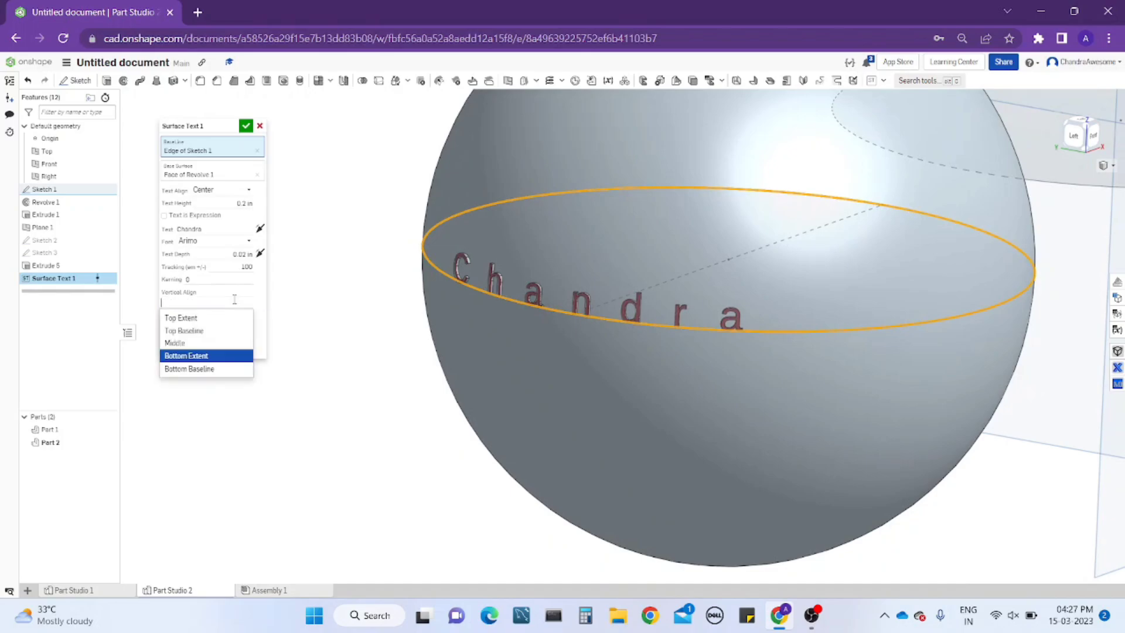
{"action": "left_click", "coordinate": [232, 360]}
View the sphere from the Left and switch vertical alignment to Bottom Baseline.
{"action": "left_click", "coordinate": [1061, 146]}
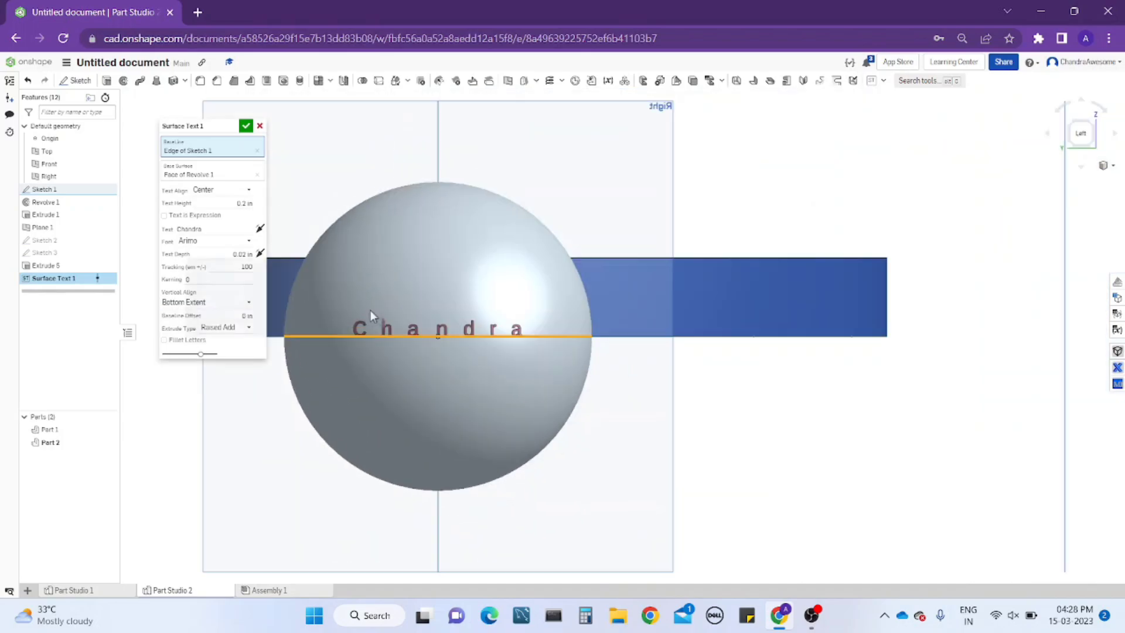
{"action": "scroll", "coordinate": [325, 331], "scroll_direction": "up", "scroll_amount": 2}
{"action": "scroll", "coordinate": [462, 333], "scroll_direction": "up", "scroll_amount": 2}
{"action": "scroll", "coordinate": [637, 353], "scroll_direction": "up", "scroll_amount": 2}
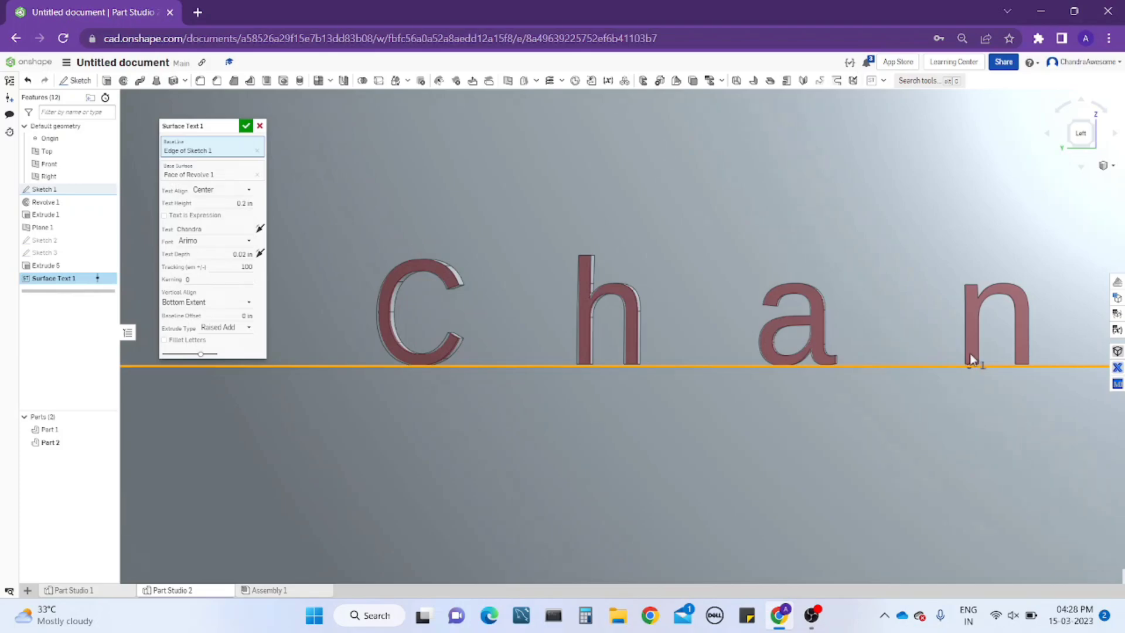
{"action": "scroll", "coordinate": [969, 353], "scroll_direction": "up", "scroll_amount": 2}
{"action": "scroll", "coordinate": [974, 367], "scroll_direction": "up", "scroll_amount": 3}
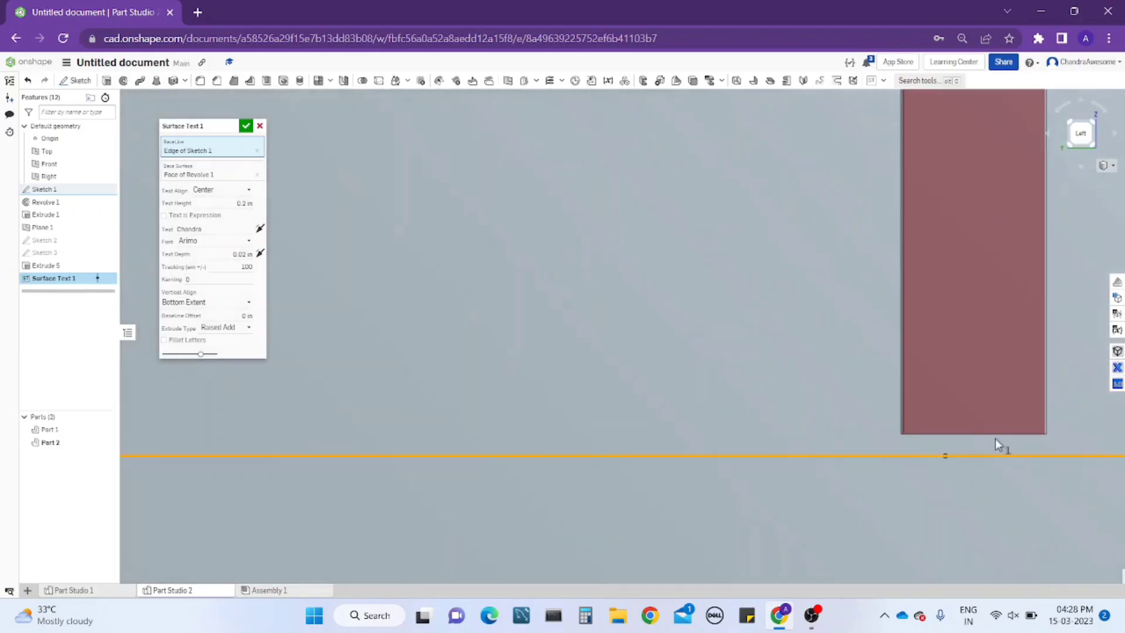
{"action": "left_click", "coordinate": [196, 302]}
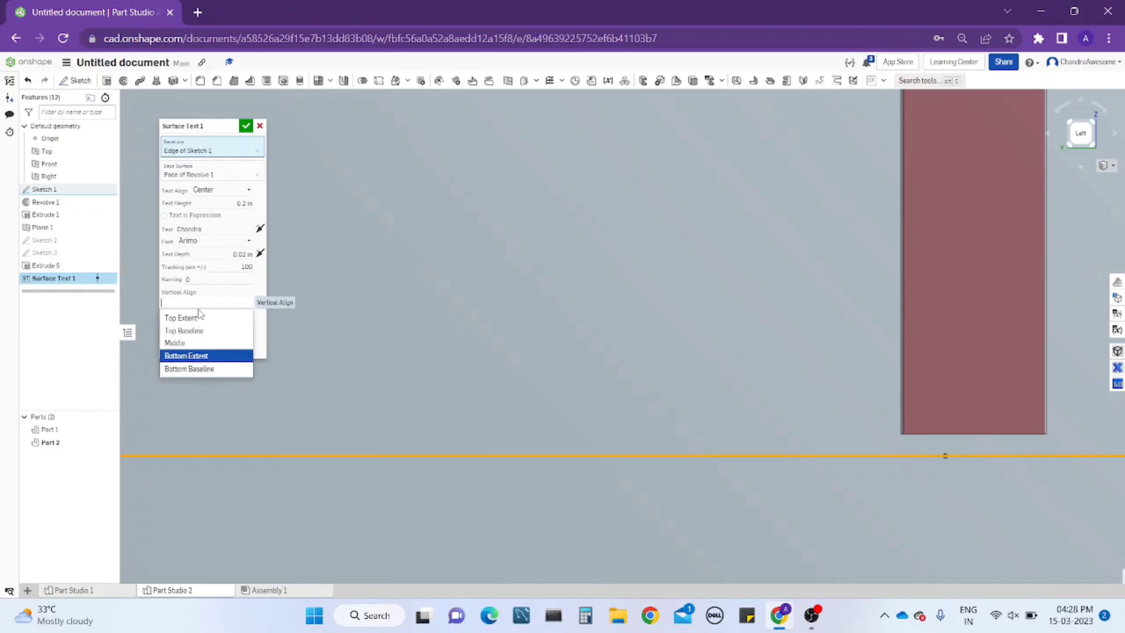
{"action": "left_click", "coordinate": [191, 369]}
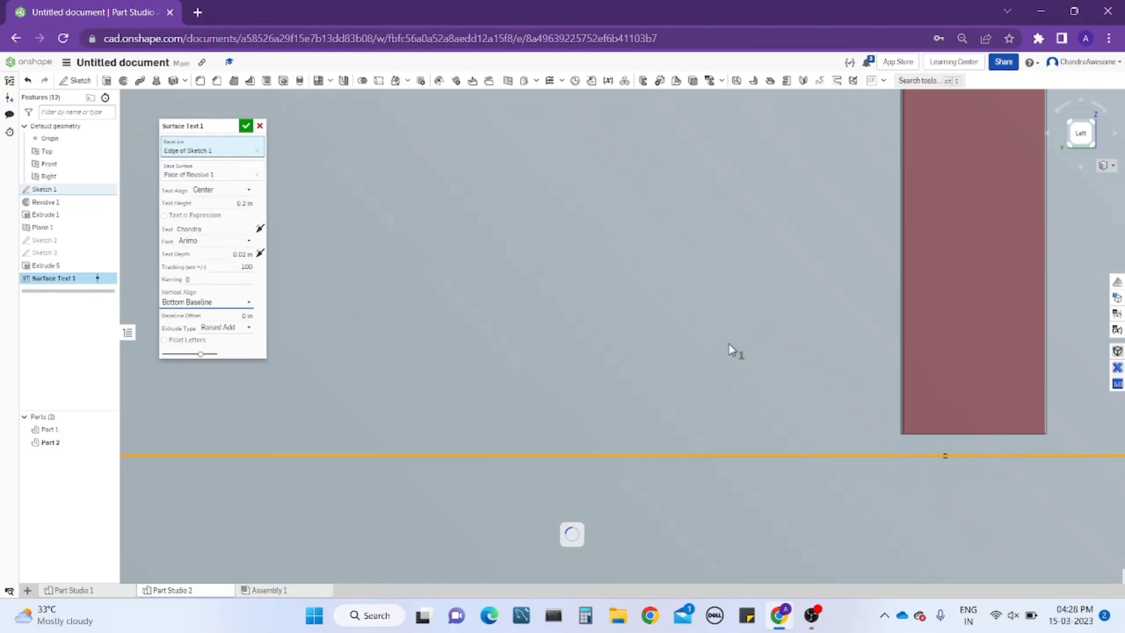
{"action": "scroll", "coordinate": [730, 350], "scroll_direction": "down", "scroll_amount": 3}
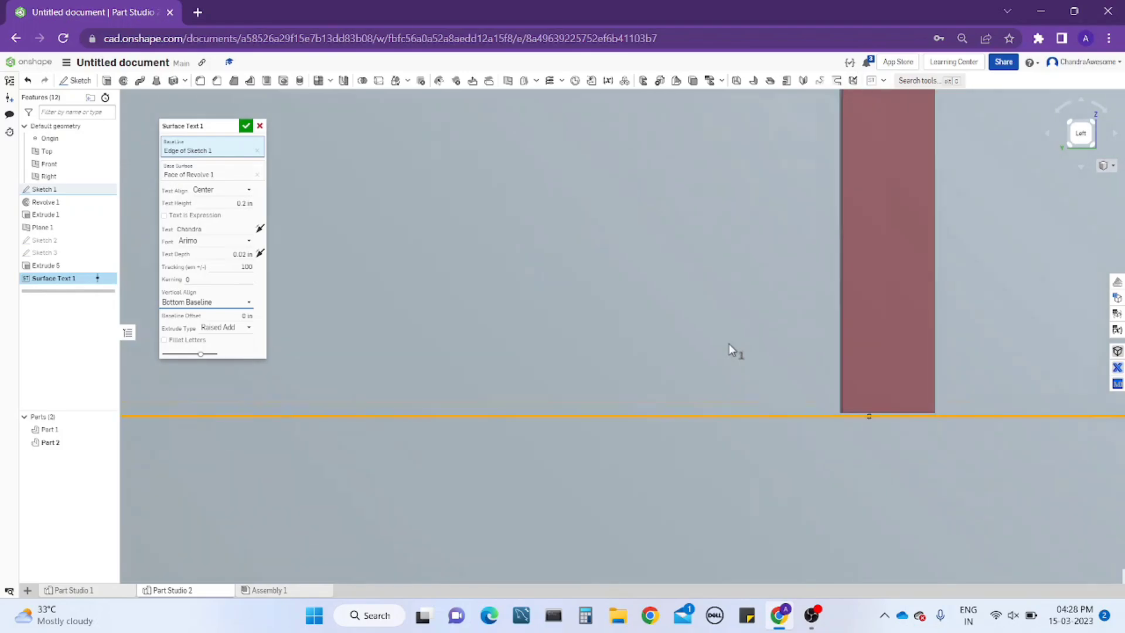
{"action": "scroll", "coordinate": [730, 350], "scroll_direction": "down", "scroll_amount": 3}
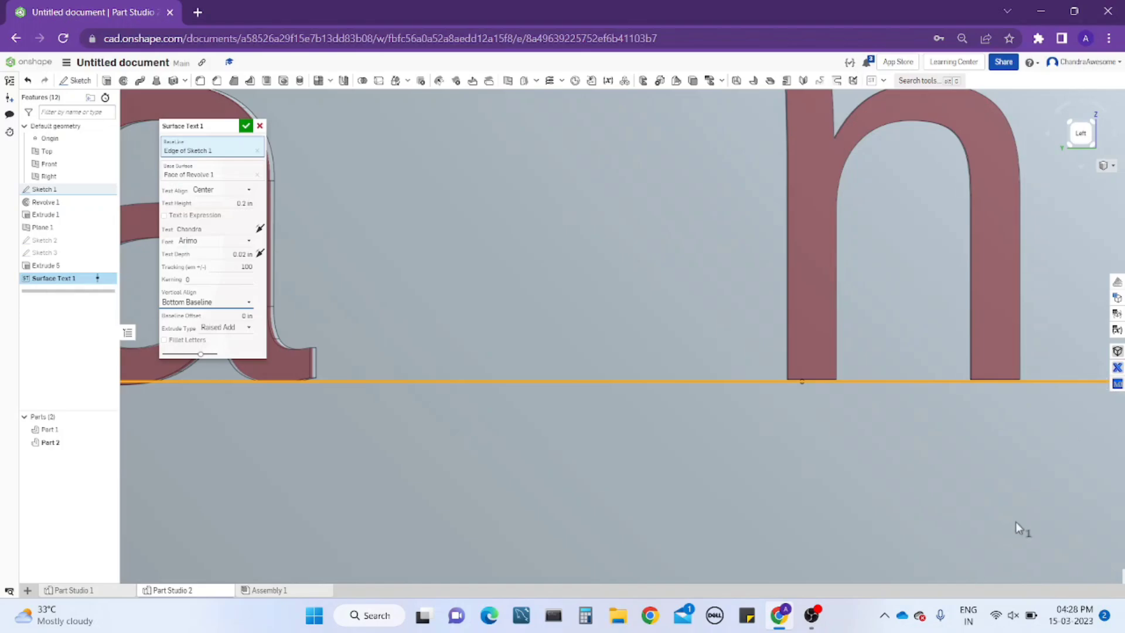
Try Top Extent and Top Baseline, then settle on Middle vertical alignment for Chandra.
{"action": "left_click", "coordinate": [237, 303]}
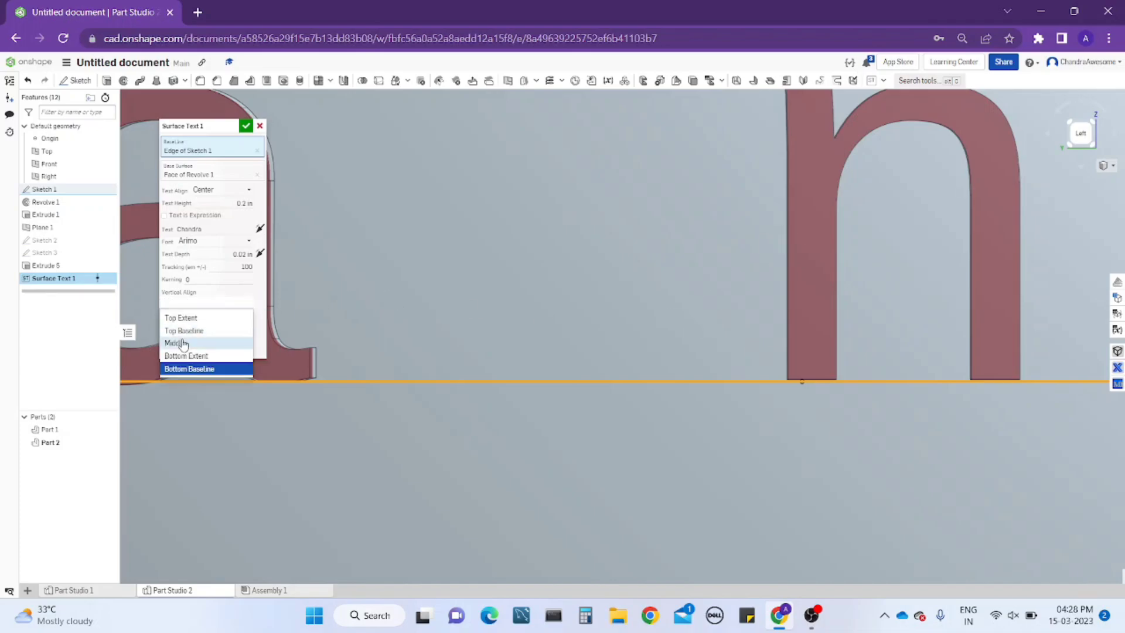
{"action": "left_click", "coordinate": [218, 319]}
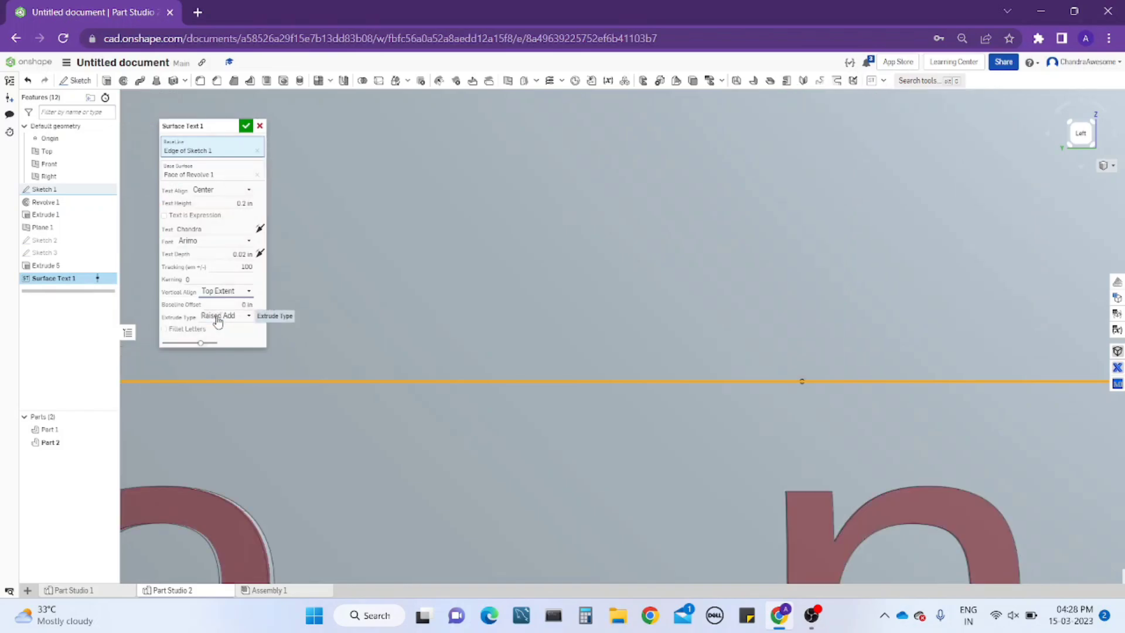
{"action": "left_click", "coordinate": [237, 292]}
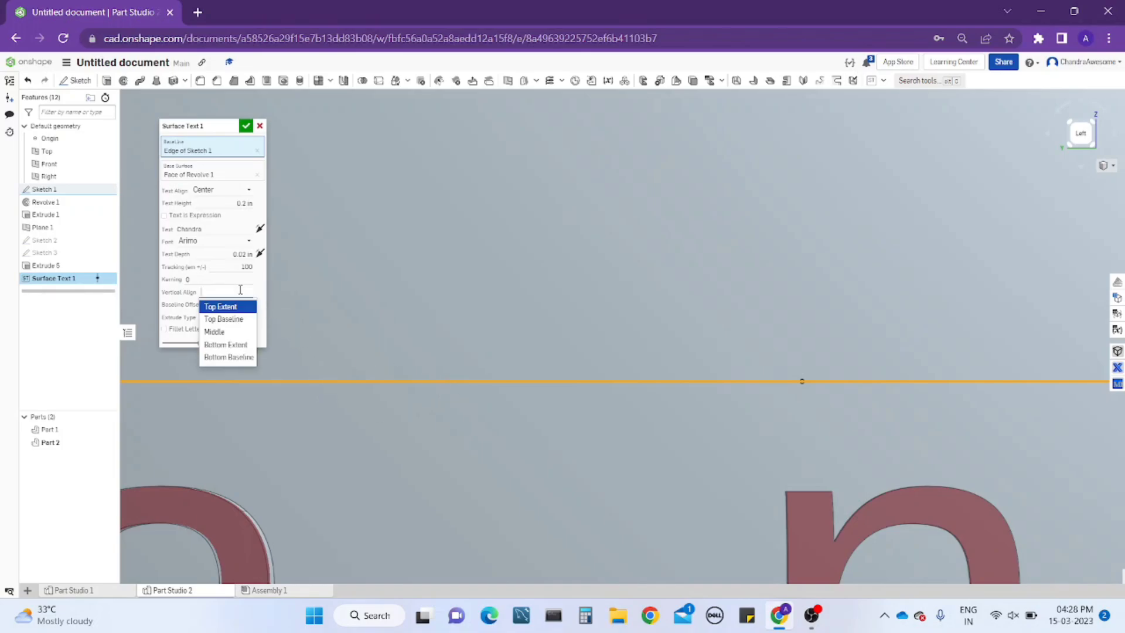
{"action": "left_click", "coordinate": [232, 323]}
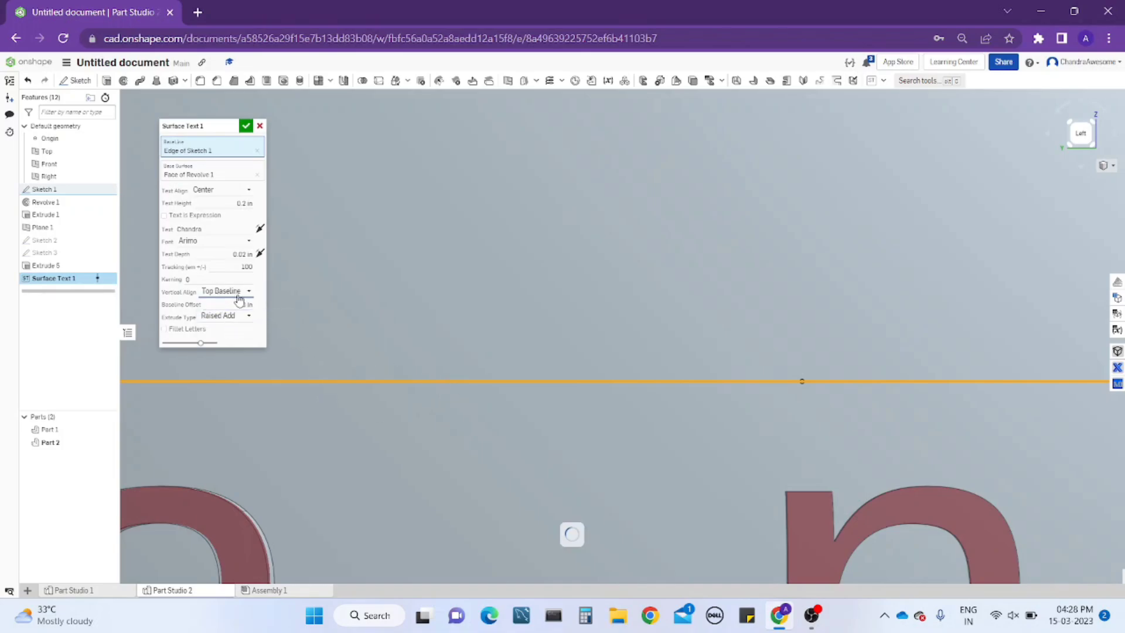
{"action": "left_click", "coordinate": [237, 292]}
{"action": "left_click", "coordinate": [235, 332]}
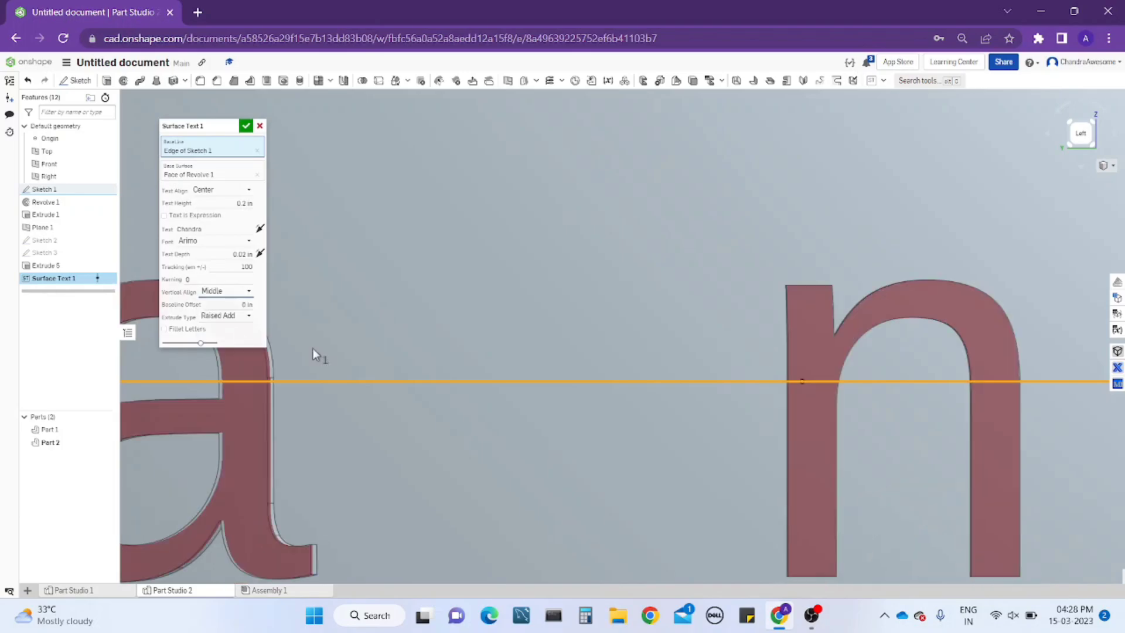
{"action": "scroll", "coordinate": [494, 410], "scroll_direction": "down", "scroll_amount": 5}
{"action": "scroll", "coordinate": [494, 410], "scroll_direction": "down", "scroll_amount": 3}
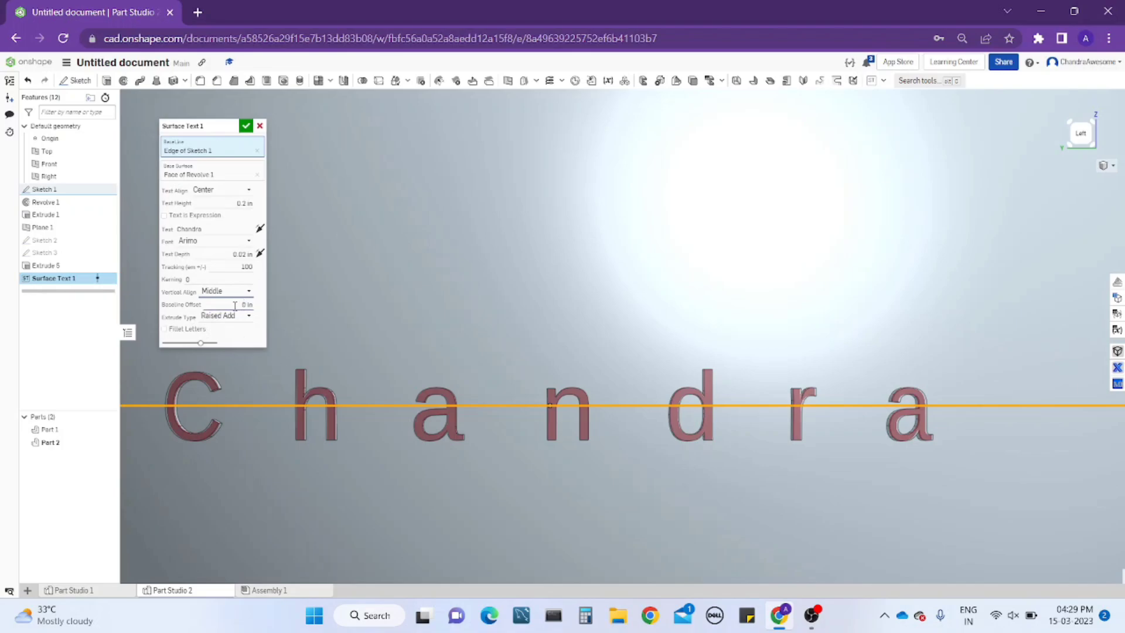
Set the text's baseline offset to 0.1 in, then raise it to 0.2 in.
{"action": "left_click", "coordinate": [232, 305]}
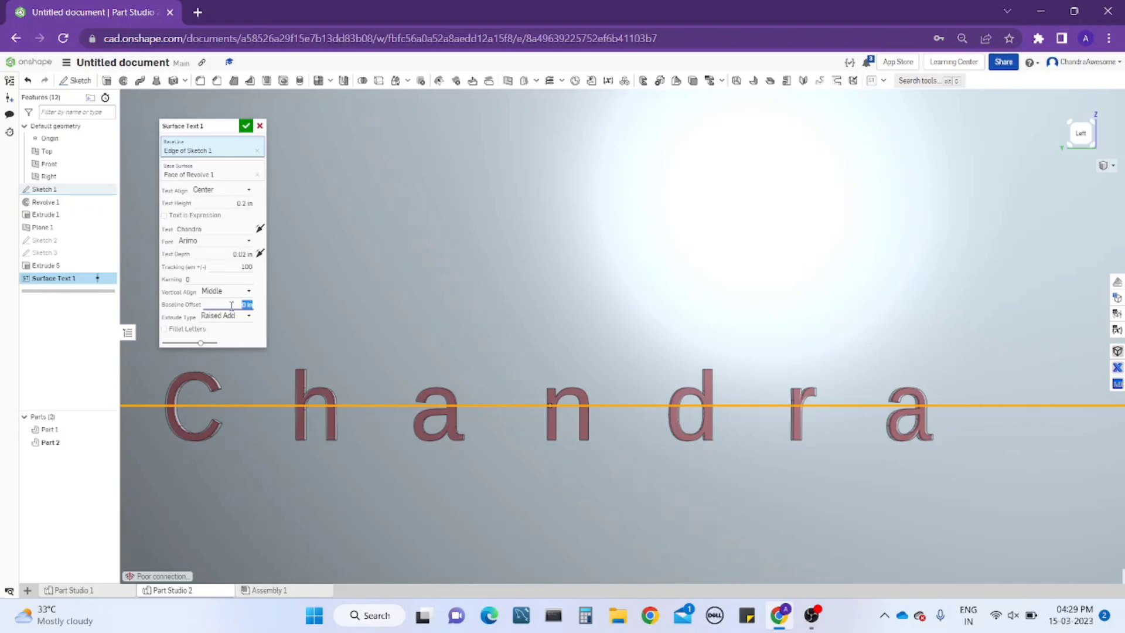
{"action": "key", "text": "BackSpace"}
{"action": "type", "text": "0.1"}
{"action": "key", "text": "Return"}
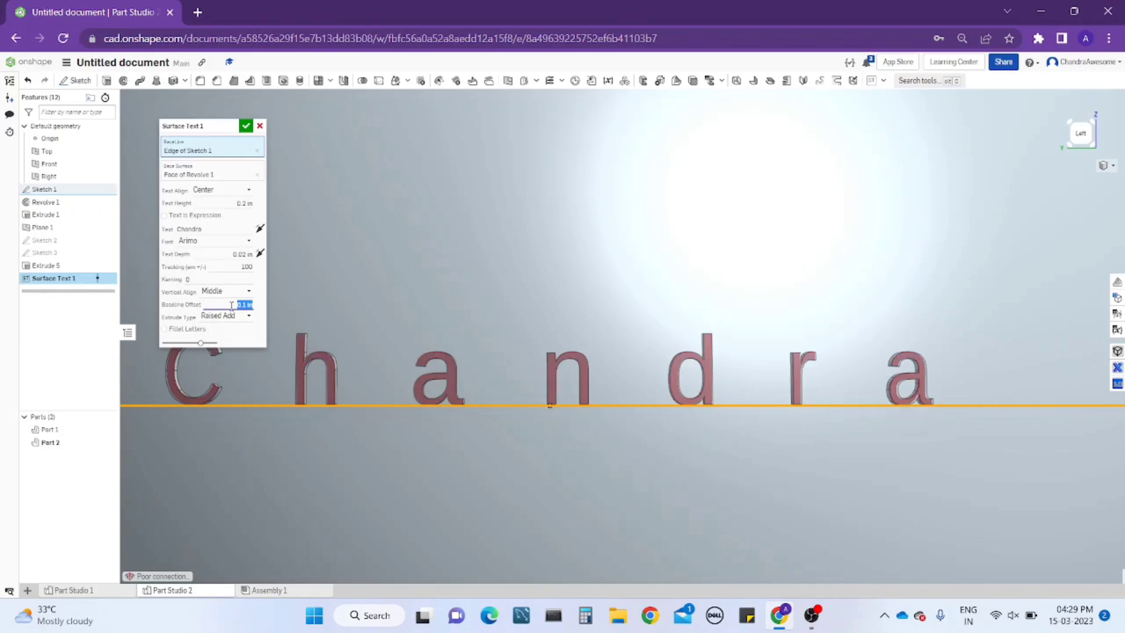
{"action": "type", "text": "0.2"}
{"action": "key", "text": "Return"}
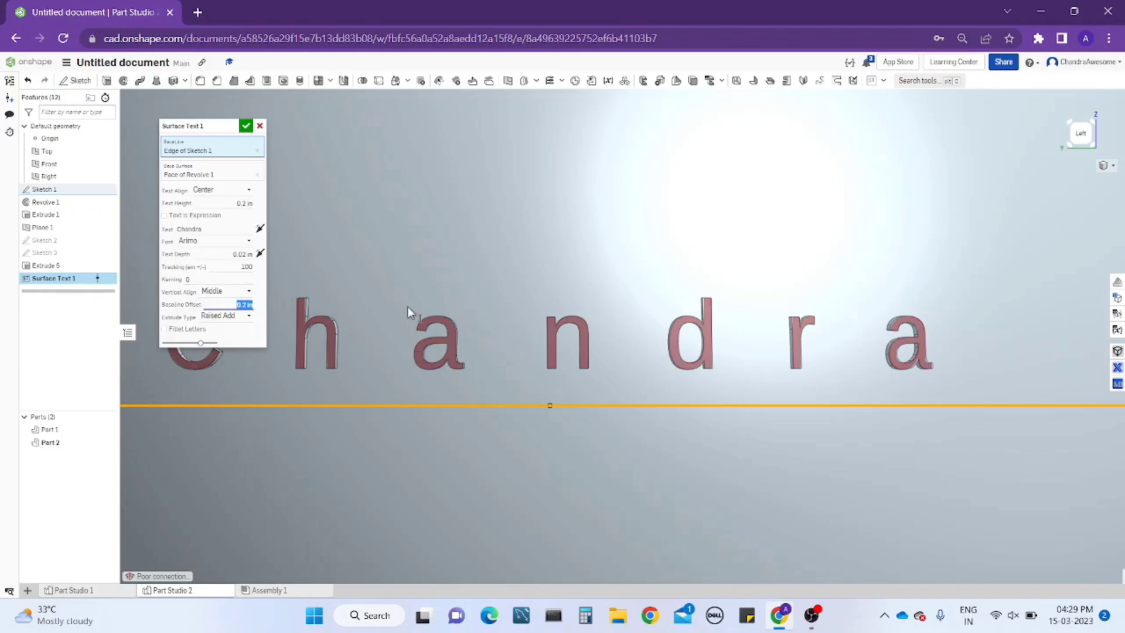
Try Raised New, then set extrude type to Cut Out and inspect the engraved letters.
{"action": "left_click", "coordinate": [239, 315]}
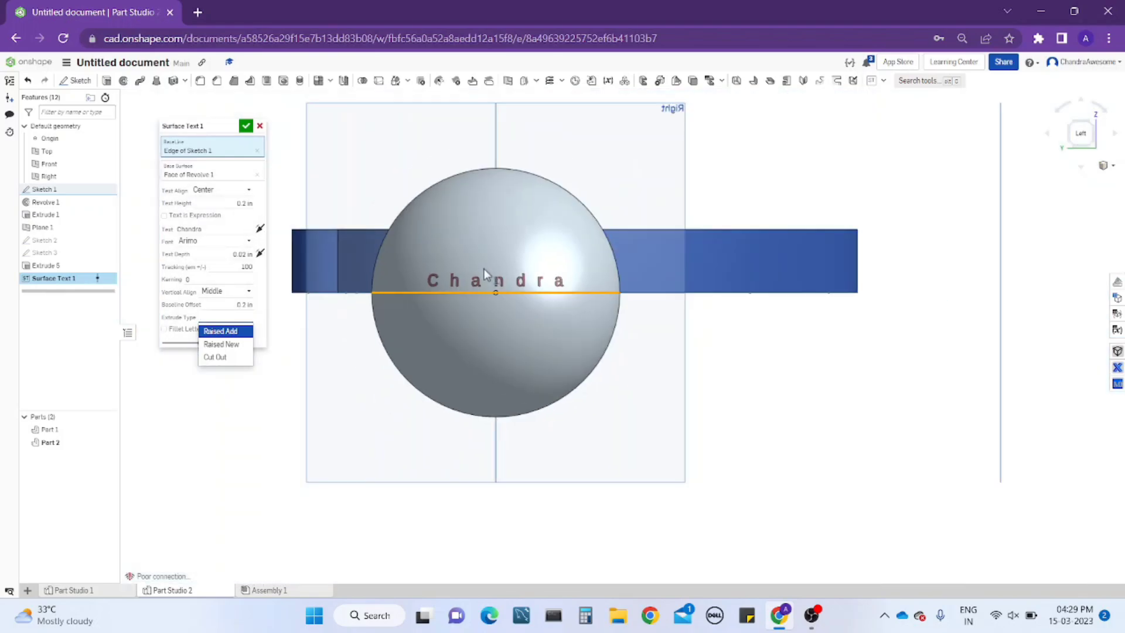
{"action": "scroll", "coordinate": [483, 268], "scroll_direction": "down", "scroll_amount": 5}
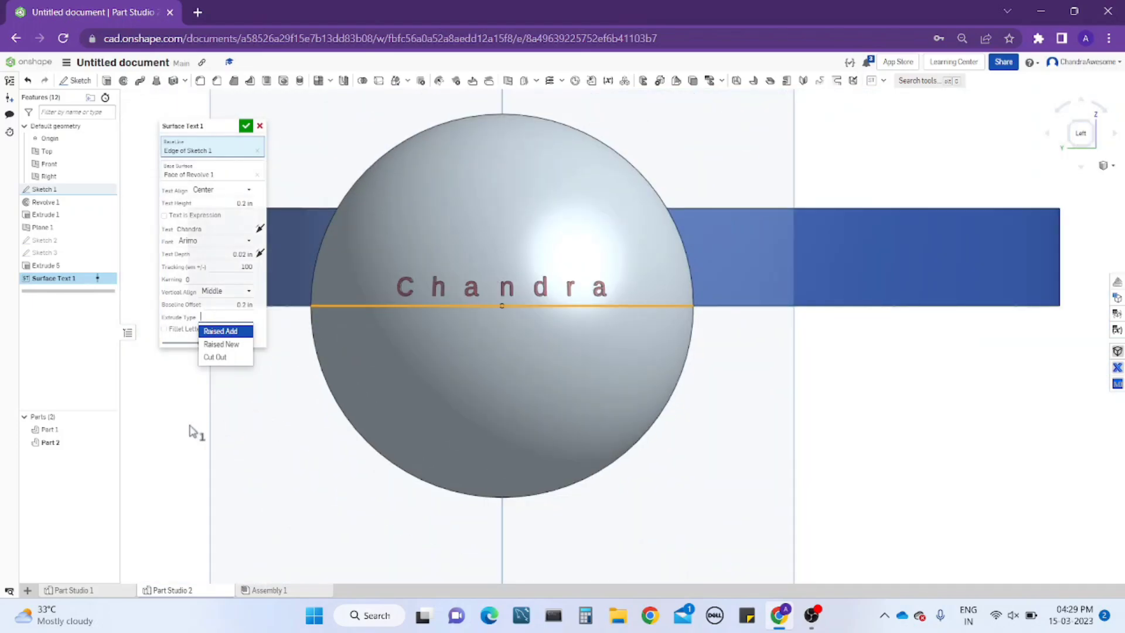
{"action": "left_click", "coordinate": [220, 345]}
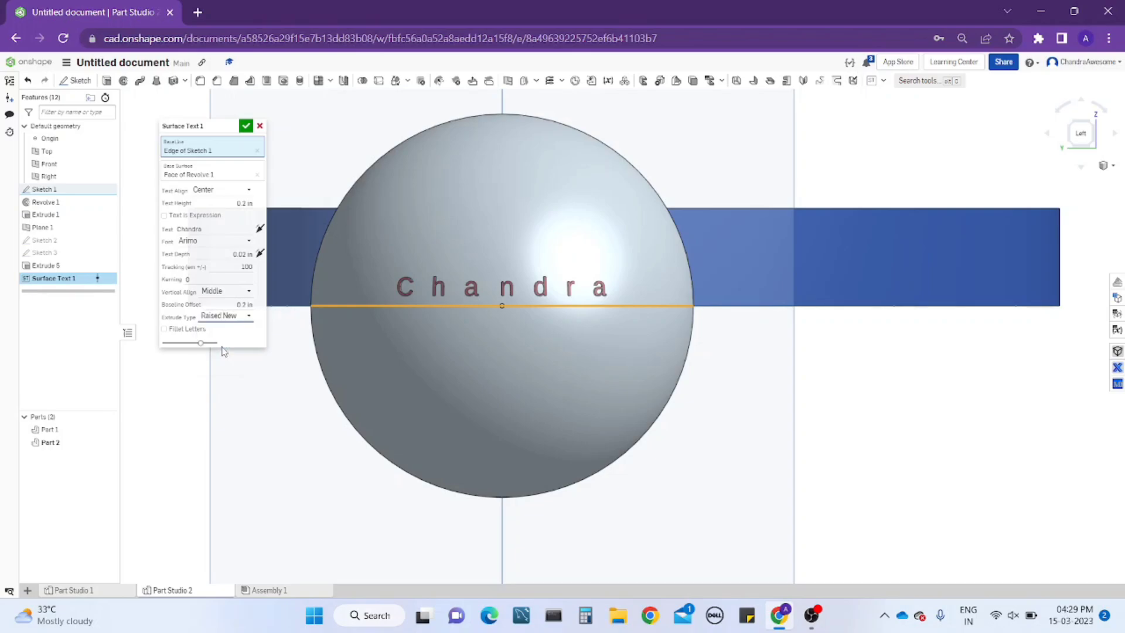
{"action": "left_click", "coordinate": [227, 316]}
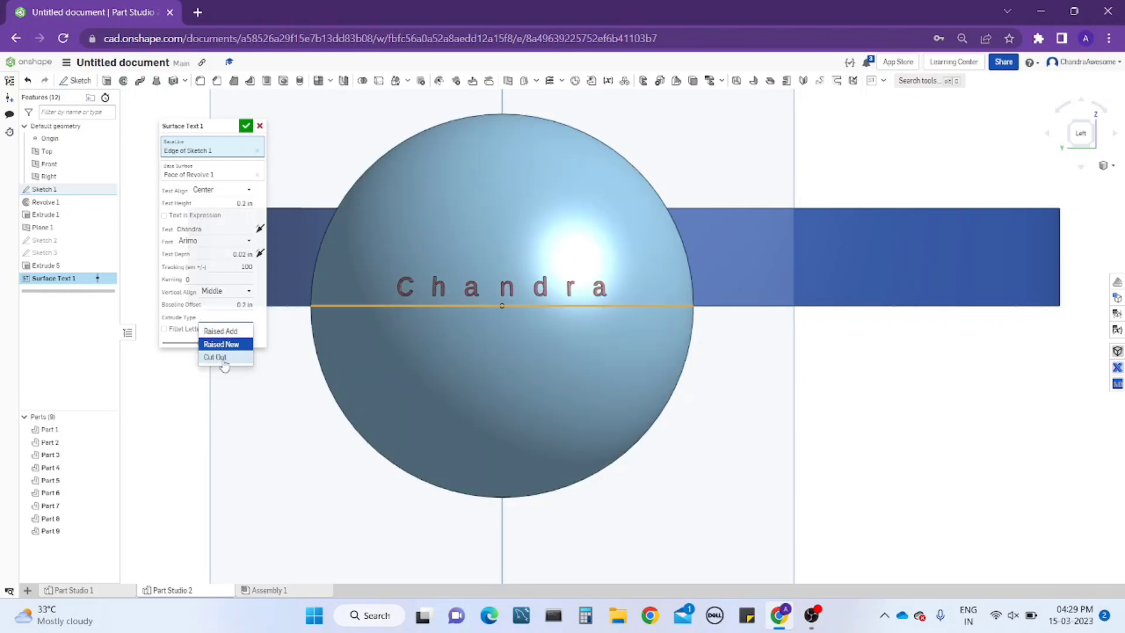
{"action": "left_click", "coordinate": [223, 358]}
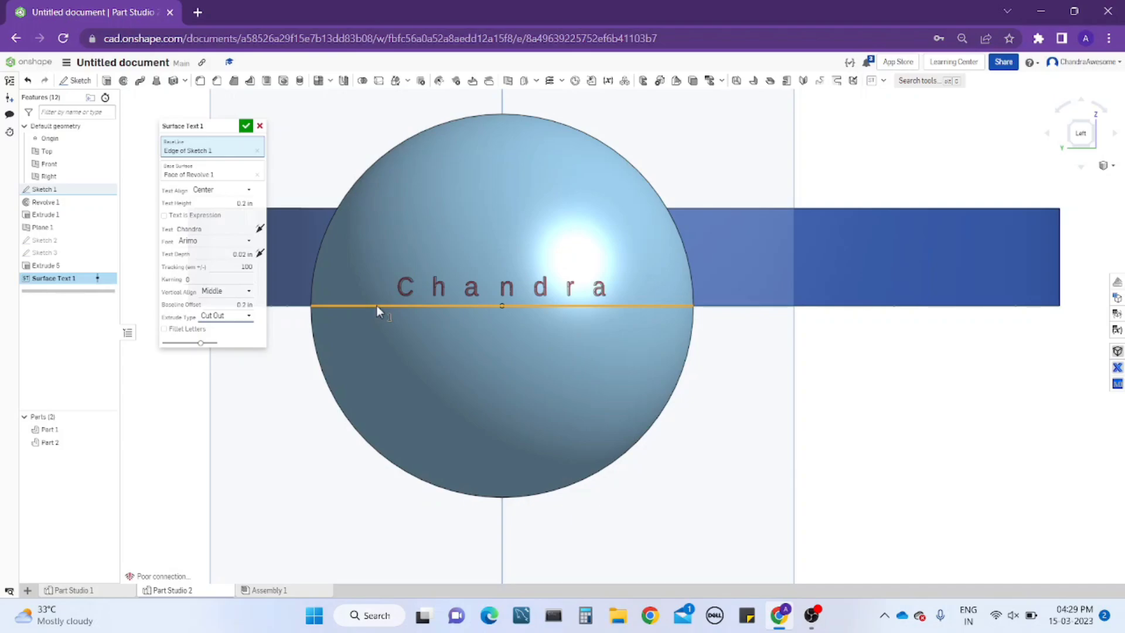
{"action": "right_click_drag", "start_coordinate": [181, 422], "coordinate": [404, 363]}
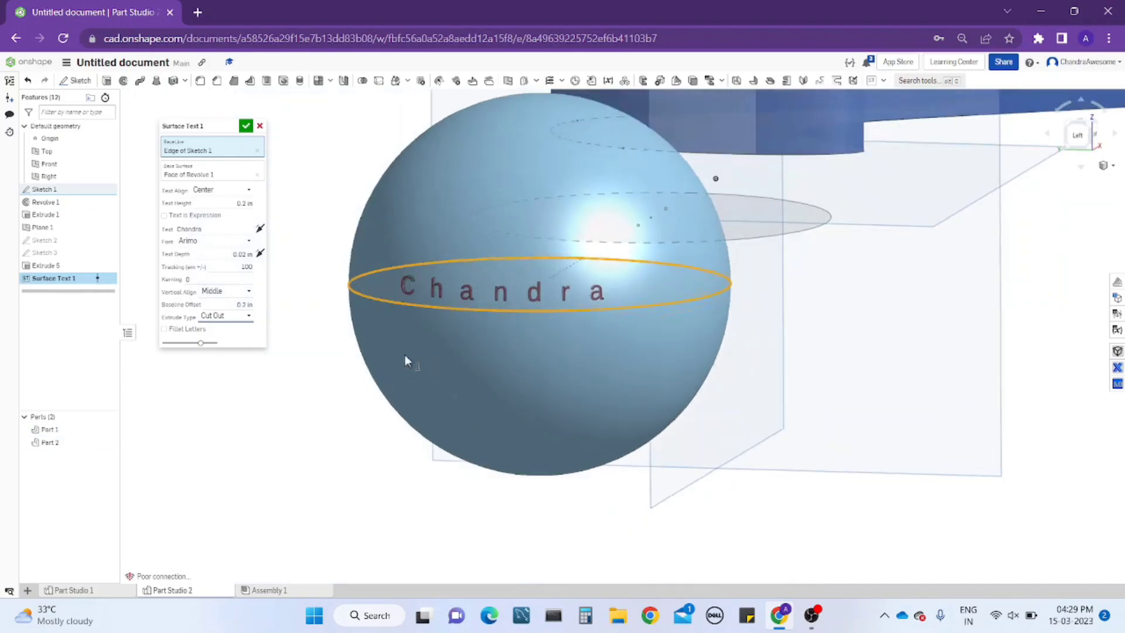
{"action": "scroll", "coordinate": [423, 287], "scroll_direction": "up", "scroll_amount": 3}
{"action": "scroll", "coordinate": [395, 287], "scroll_direction": "up", "scroll_amount": 2}
{"action": "scroll", "coordinate": [365, 290], "scroll_direction": "up", "scroll_amount": 3}
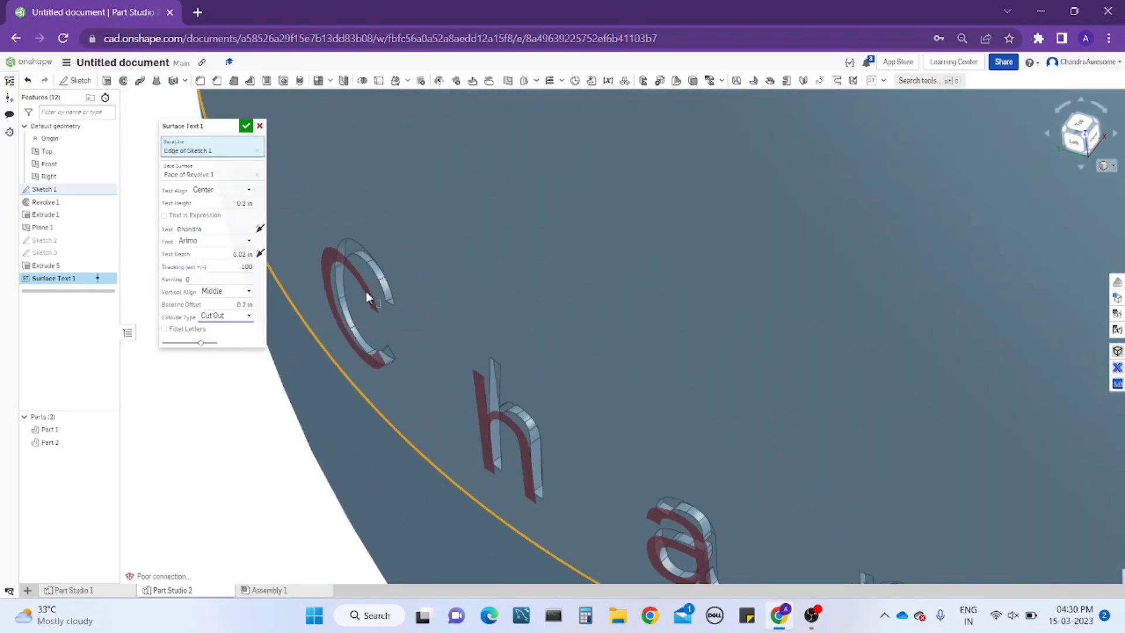
{"action": "scroll", "coordinate": [374, 281], "scroll_direction": "up", "scroll_amount": 2}
{"action": "right_click_drag", "start_coordinate": [374, 281], "coordinate": [310, 393]}
Enable Fillet Letters with a 0.01 in fillet distance.
{"action": "left_click", "coordinate": [164, 329]}
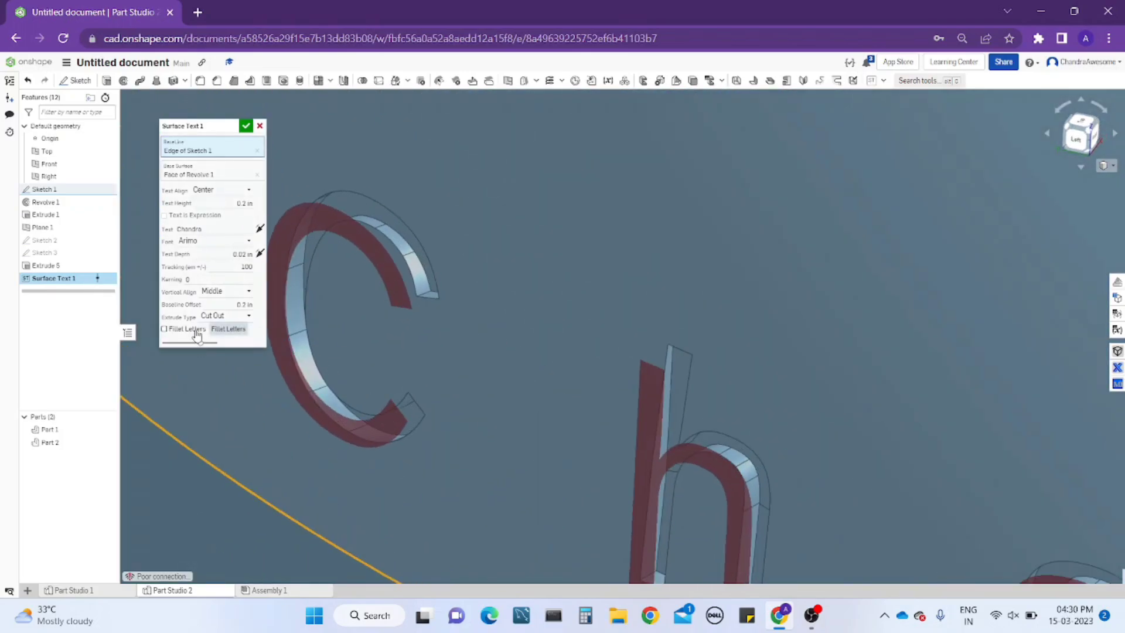
{"action": "scroll", "coordinate": [571, 333], "scroll_direction": "down", "scroll_amount": 3}
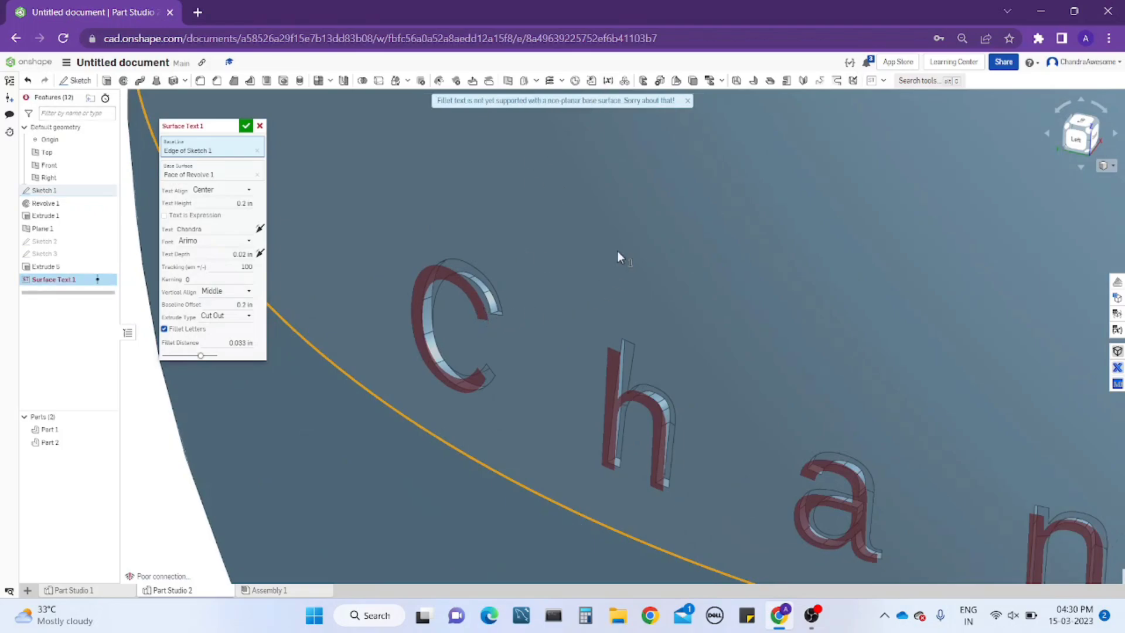
{"action": "scroll", "coordinate": [617, 250], "scroll_direction": "down", "scroll_amount": 2}
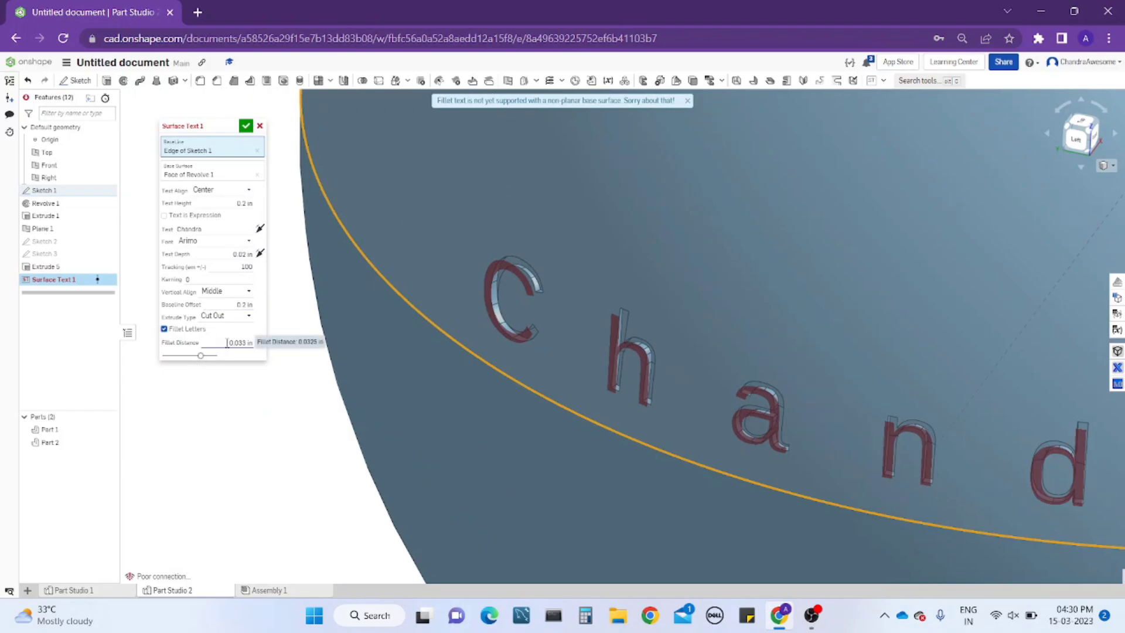
{"action": "left_click", "coordinate": [228, 342]}
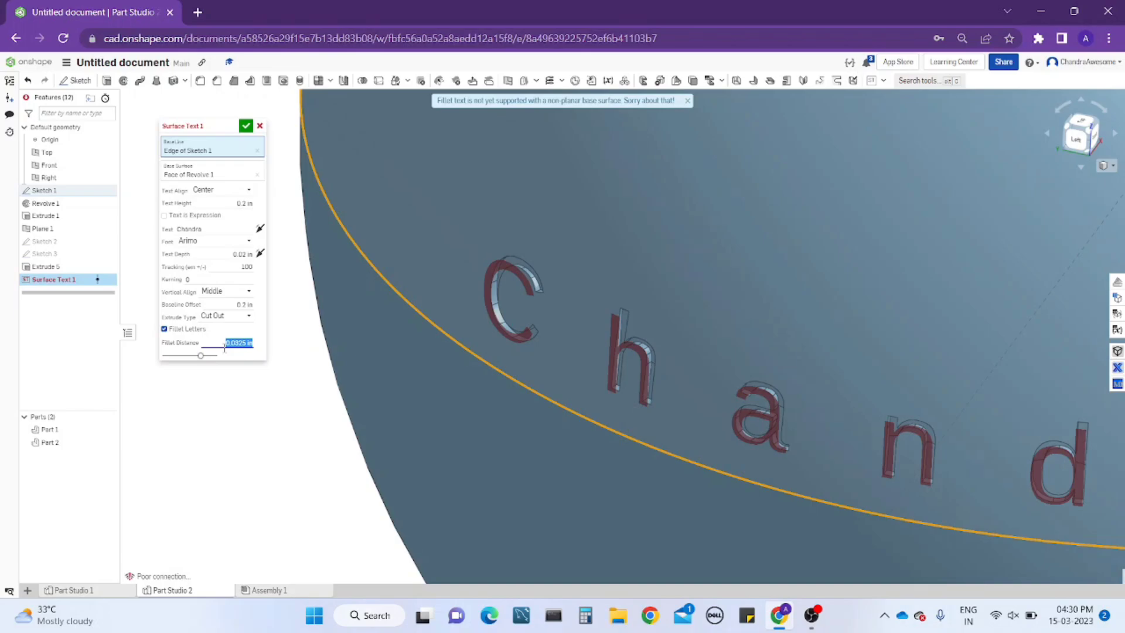
{"action": "type", "text": "0.01"}
{"action": "key", "text": "Return"}
Orbit around the engraved word and switch Fillet Letters back off.
{"action": "scroll", "coordinate": [548, 365], "scroll_direction": "up", "scroll_amount": 3}
{"action": "scroll", "coordinate": [637, 336], "scroll_direction": "up", "scroll_amount": 3}
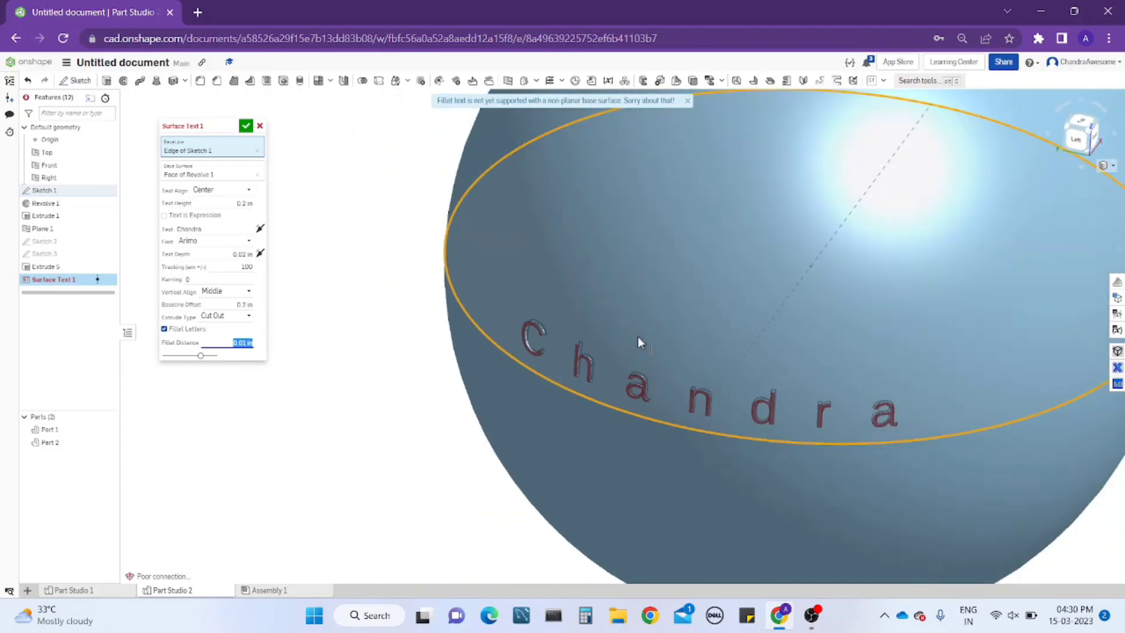
{"action": "mouse_move", "coordinate": [637, 336]}
{"action": "right_mouse_down"}
{"action": "mouse_move", "coordinate": [654, 247]}
{"action": "mouse_move", "coordinate": [578, 346]}
{"action": "mouse_move", "coordinate": [572, 327]}
{"action": "mouse_move", "coordinate": [592, 427]}
{"action": "mouse_move", "coordinate": [591, 340]}
{"action": "right_mouse_up"}
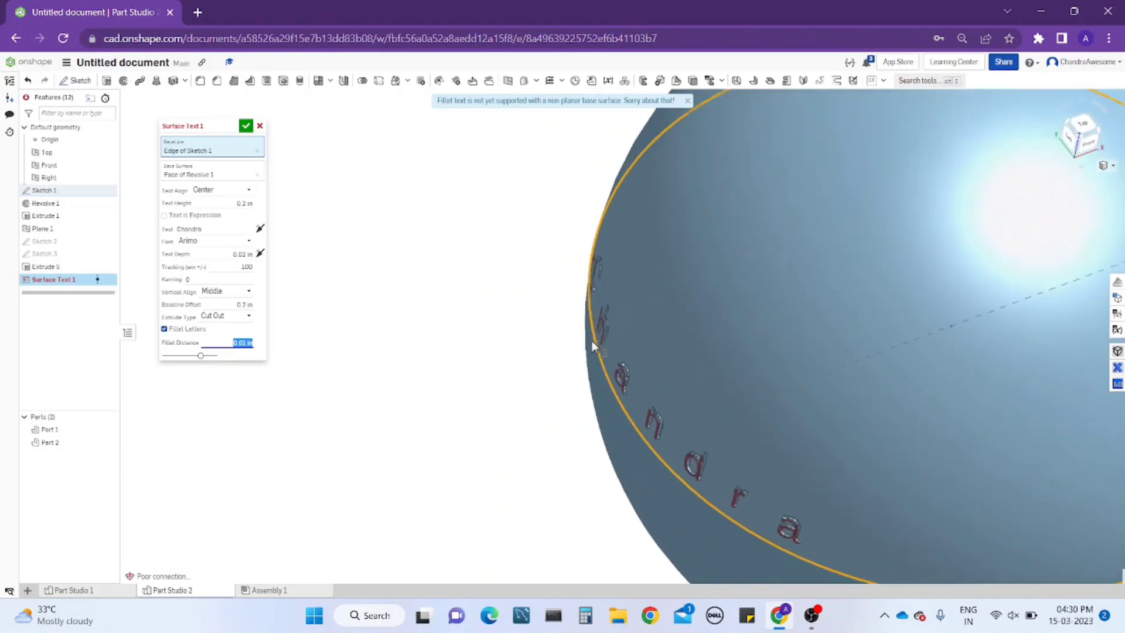
{"action": "scroll", "coordinate": [592, 338], "scroll_direction": "down", "scroll_amount": 3}
{"action": "mouse_move", "coordinate": [673, 302]}
{"action": "right_mouse_down"}
{"action": "mouse_move", "coordinate": [702, 294]}
{"action": "mouse_move", "coordinate": [693, 332]}
{"action": "mouse_move", "coordinate": [644, 340]}
{"action": "right_mouse_up"}
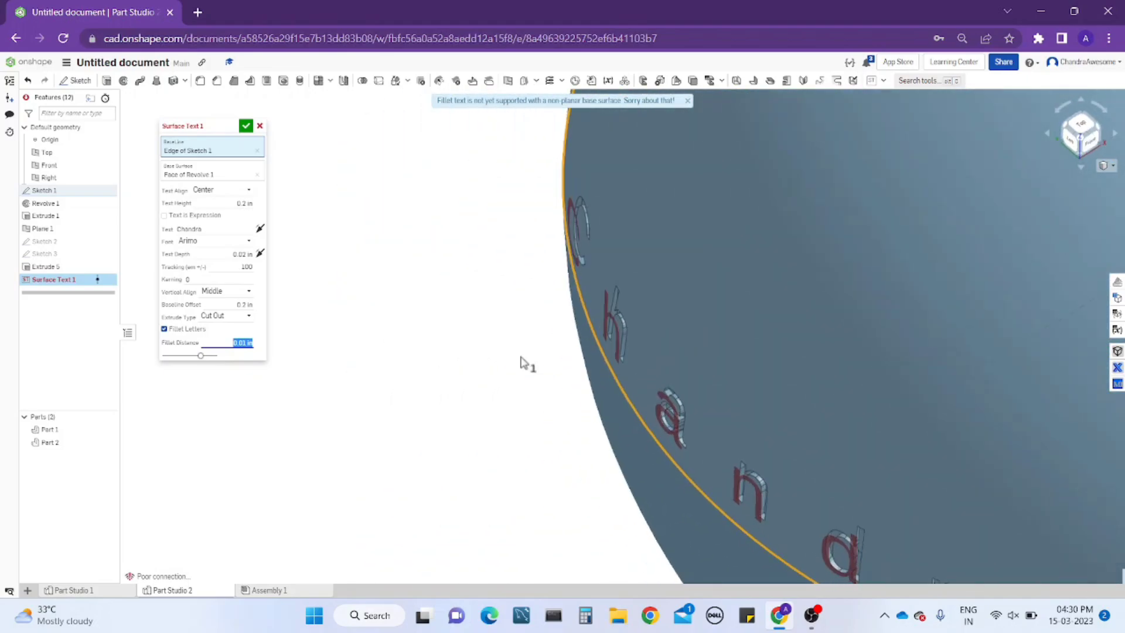
{"action": "left_click", "coordinate": [164, 329]}
{"action": "mouse_move", "coordinate": [615, 304]}
{"action": "right_mouse_down"}
{"action": "mouse_move", "coordinate": [693, 296]}
{"action": "mouse_move", "coordinate": [559, 356]}
{"action": "mouse_move", "coordinate": [546, 320]}
{"action": "right_mouse_up"}
{"action": "scroll", "coordinate": [547, 319], "scroll_direction": "down", "scroll_amount": 5}
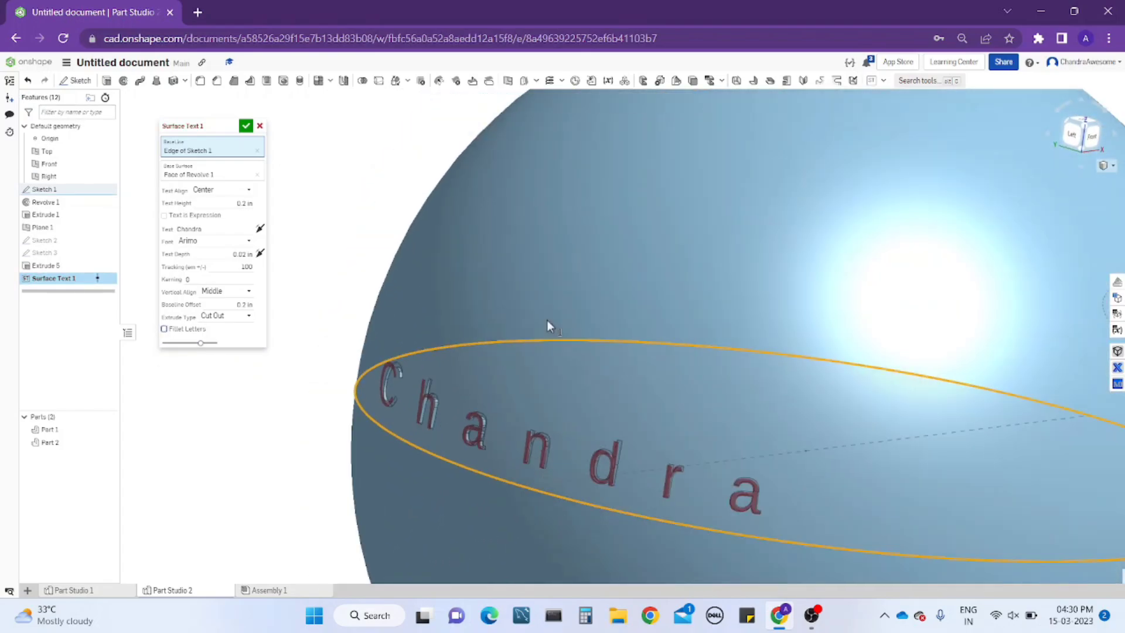
{"action": "scroll", "coordinate": [389, 170], "scroll_direction": "up", "scroll_amount": 2}
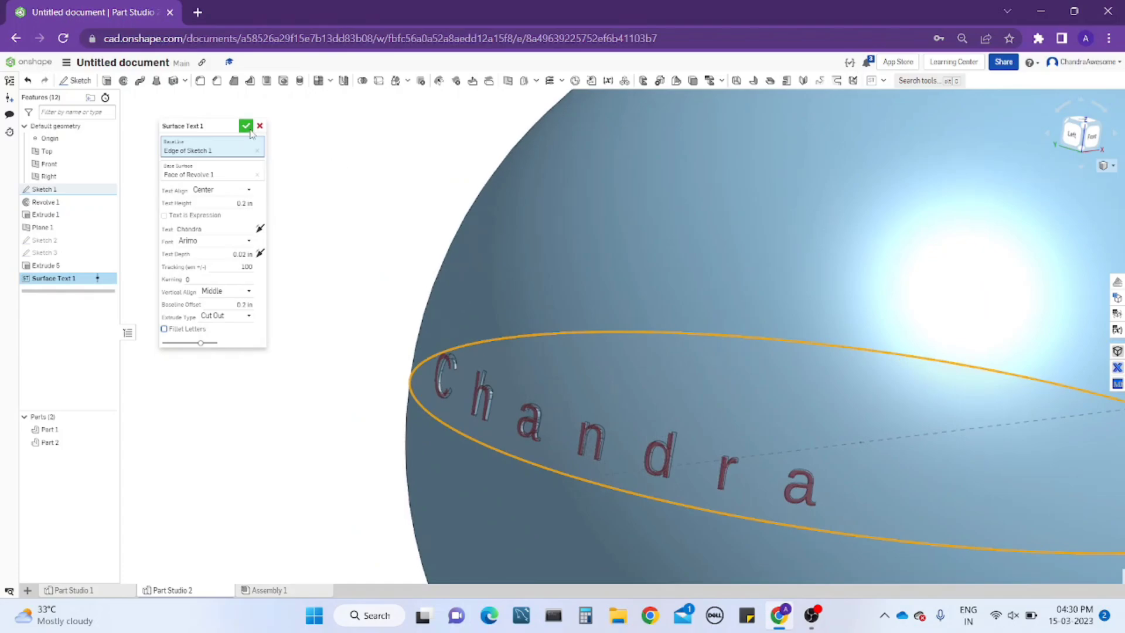
Accept Surface Text 1, bring the S-shaped part into view, and open the feature's context menu.
{"action": "left_click", "coordinate": [247, 127]}
{"action": "scroll", "coordinate": [321, 211], "scroll_direction": "down", "scroll_amount": 3}
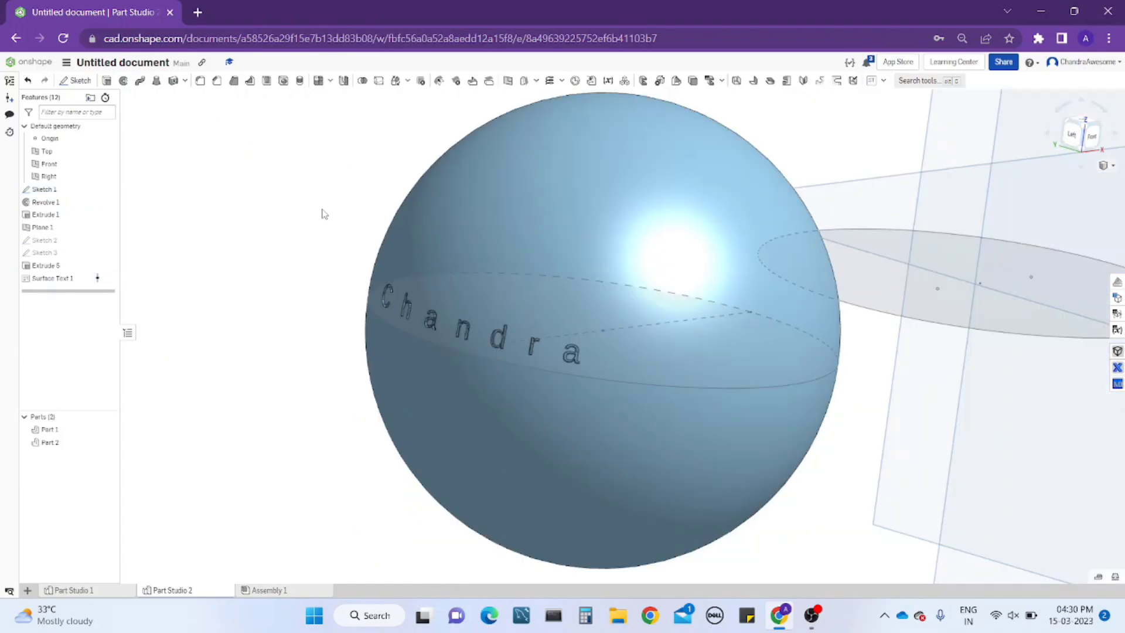
{"action": "scroll", "coordinate": [721, 267], "scroll_direction": "up", "scroll_amount": 2}
{"action": "scroll", "coordinate": [720, 267], "scroll_direction": "down", "scroll_amount": 2}
{"action": "scroll", "coordinate": [695, 301], "scroll_direction": "down", "scroll_amount": 2}
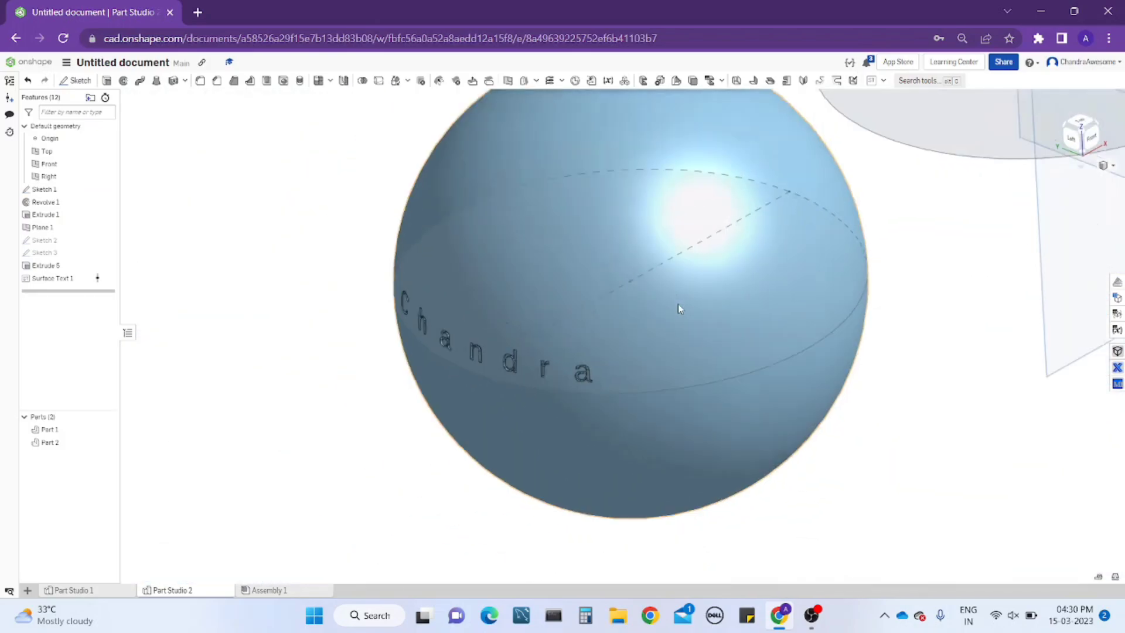
{"action": "scroll", "coordinate": [678, 309], "scroll_direction": "down", "scroll_amount": 3}
{"action": "mouse_move", "coordinate": [874, 210]}
{"action": "right_mouse_down"}
{"action": "mouse_move", "coordinate": [694, 342]}
{"action": "mouse_move", "coordinate": [884, 346]}
{"action": "mouse_move", "coordinate": [869, 294]}
{"action": "mouse_move", "coordinate": [639, 300]}
{"action": "right_mouse_up"}
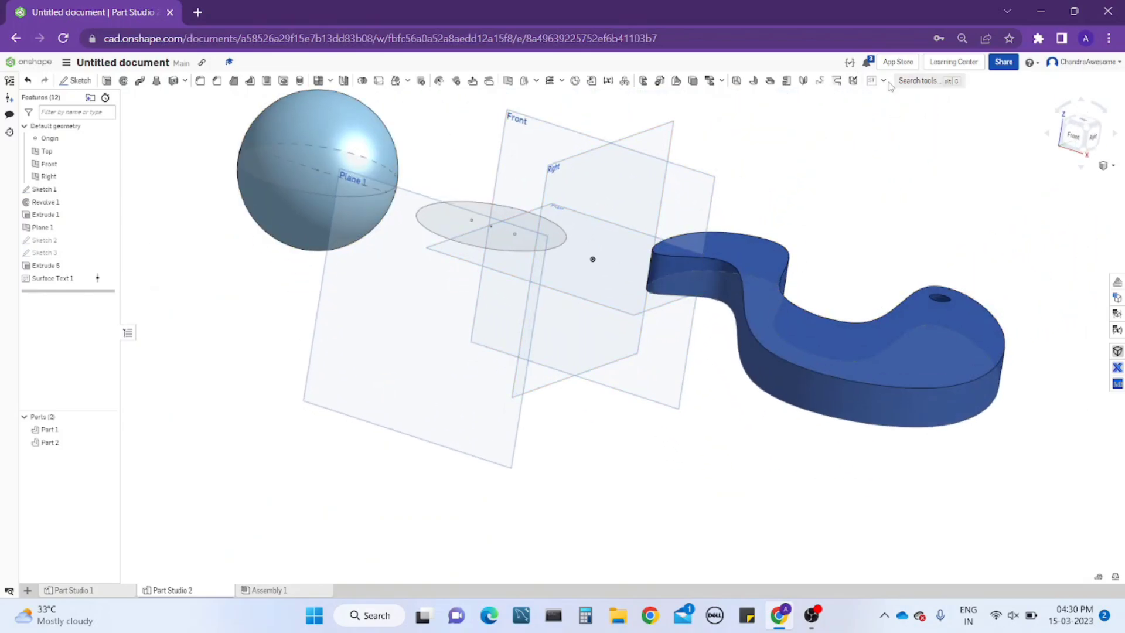
{"action": "right_click", "coordinate": [76, 278]}
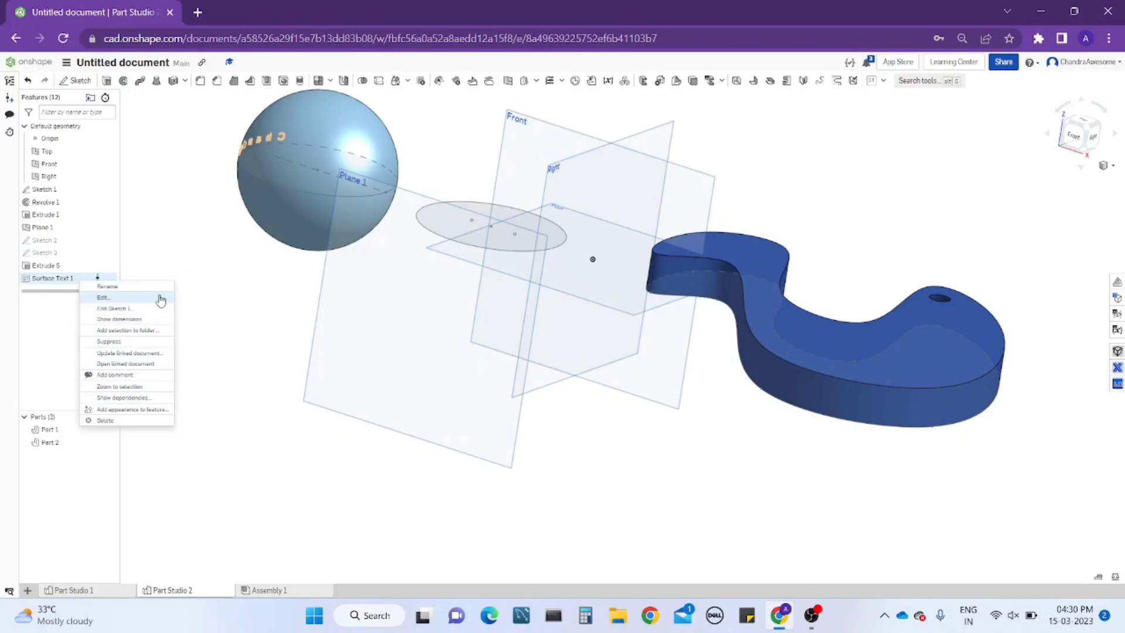
Edit Surface Text 1 and reselect the Sketch 1 edge as the text baseline.
{"action": "left_click", "coordinate": [163, 296]}
{"action": "scroll", "coordinate": [703, 218], "scroll_direction": "down", "scroll_amount": 3}
{"action": "right_click_drag", "start_coordinate": [827, 258], "coordinate": [828, 290]}
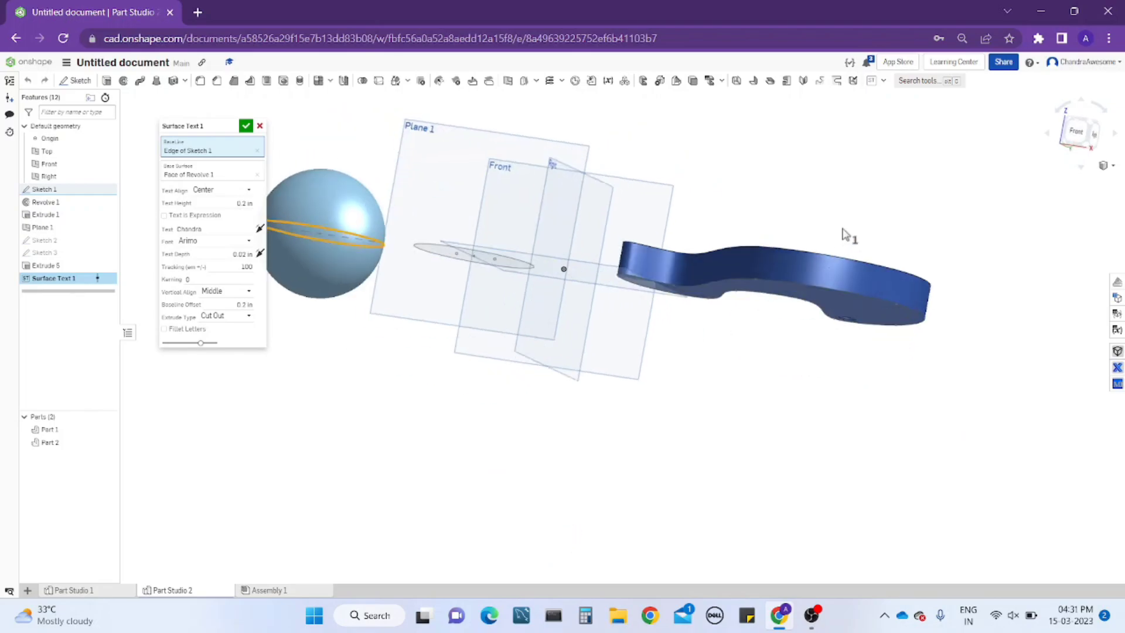
{"action": "scroll", "coordinate": [827, 288], "scroll_direction": "up", "scroll_amount": 3}
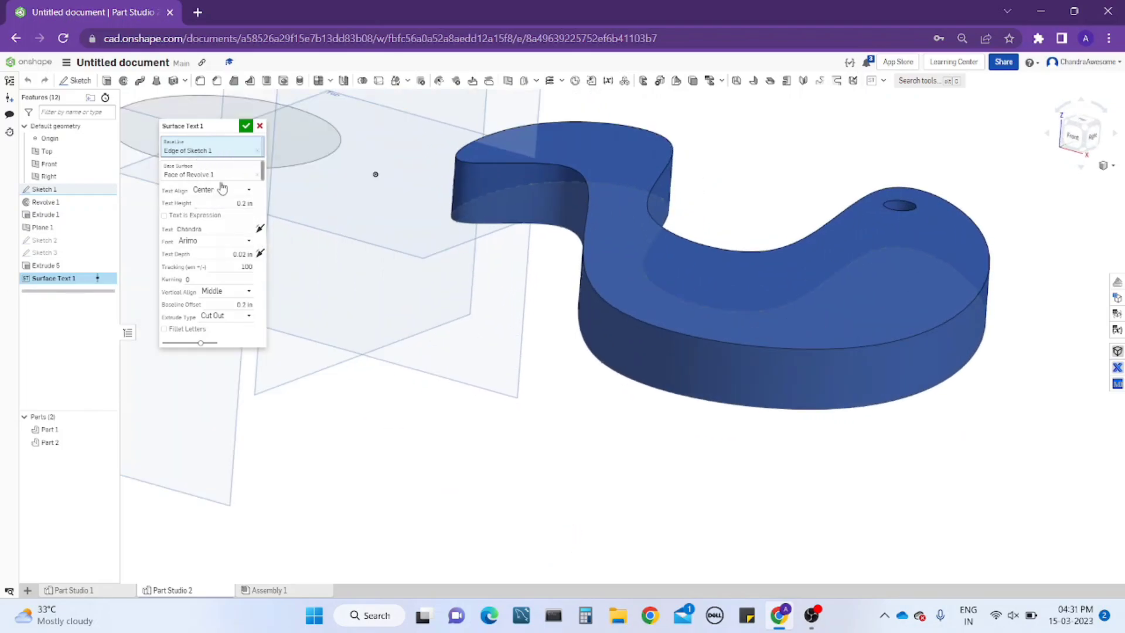
{"action": "left_click", "coordinate": [241, 151]}
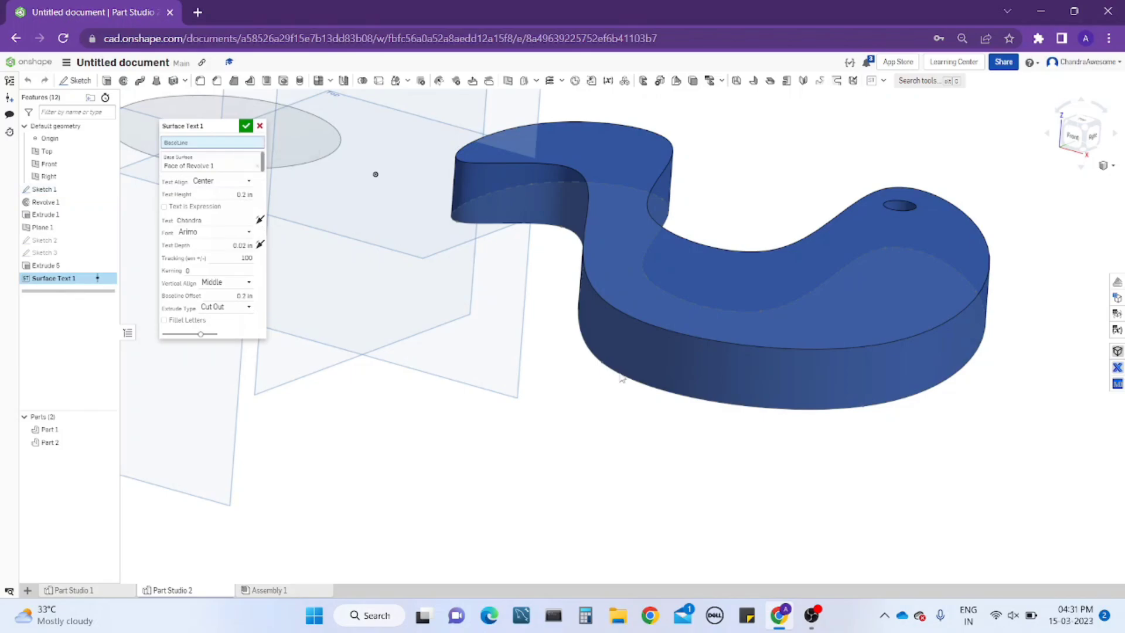
{"action": "left_click", "coordinate": [637, 383]}
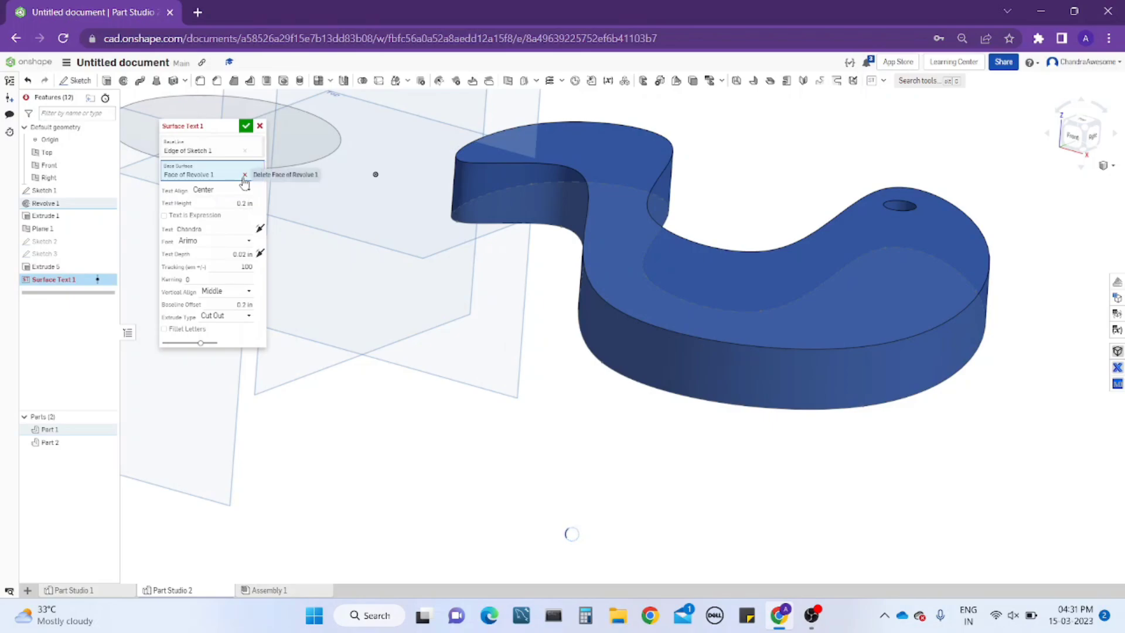
Replace the sphere base surface with the S-part's side face and flip the text direction.
{"action": "left_click", "coordinate": [245, 175]}
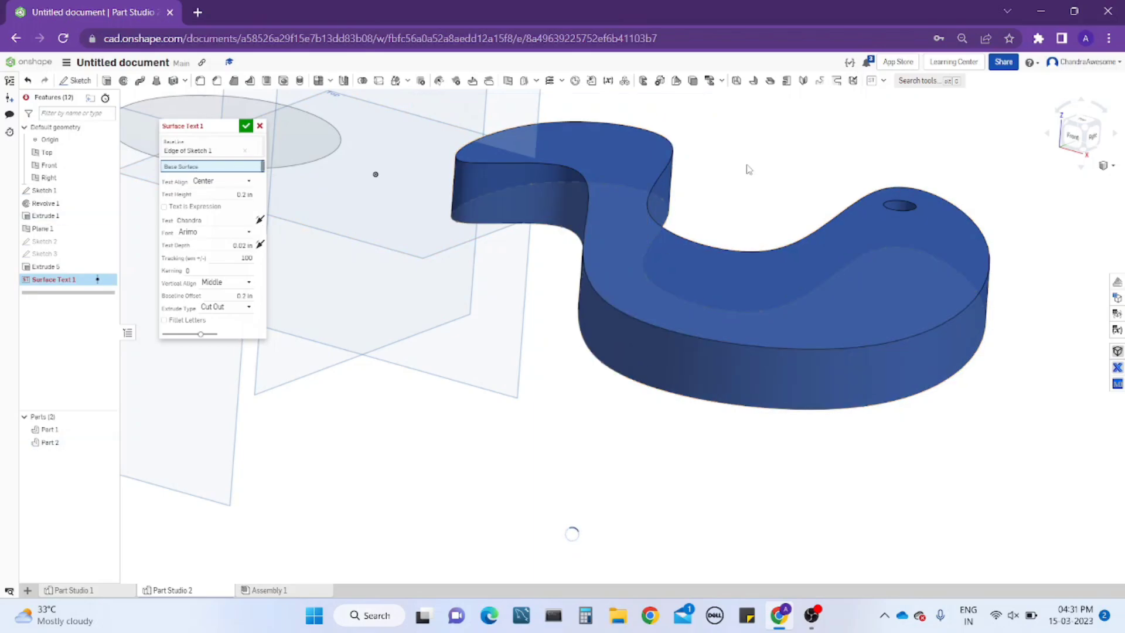
{"action": "mouse_move", "coordinate": [747, 170]}
{"action": "right_mouse_down"}
{"action": "mouse_move", "coordinate": [982, 299]}
{"action": "mouse_move", "coordinate": [957, 330]}
{"action": "mouse_move", "coordinate": [961, 371]}
{"action": "right_mouse_up"}
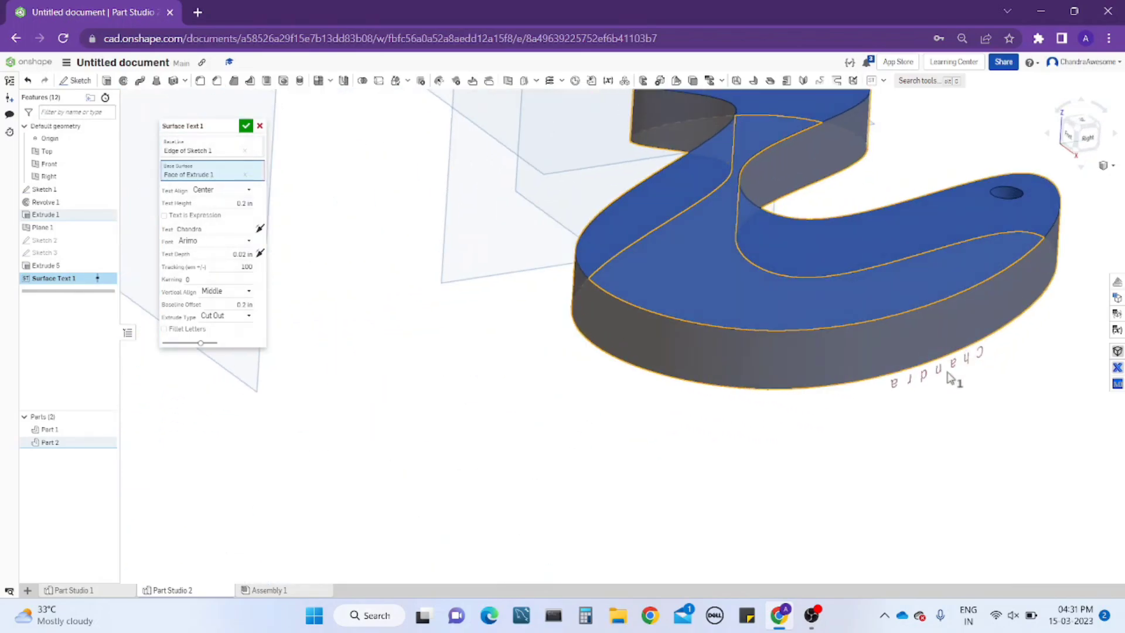
{"action": "scroll", "coordinate": [961, 375], "scroll_direction": "up", "scroll_amount": 5}
{"action": "scroll", "coordinate": [815, 408], "scroll_direction": "up", "scroll_amount": 2}
{"action": "scroll", "coordinate": [831, 393], "scroll_direction": "down", "scroll_amount": 2}
{"action": "scroll", "coordinate": [849, 381], "scroll_direction": "up", "scroll_amount": 2}
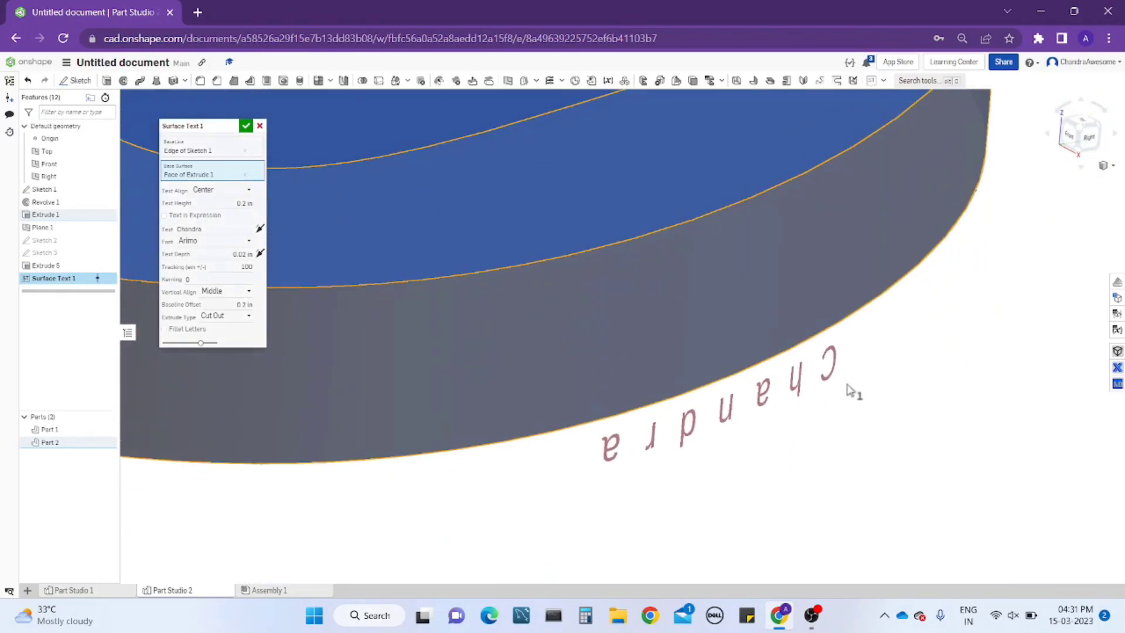
{"action": "middle_click_drag", "start_coordinate": [318, 420], "coordinate": [448, 381]}
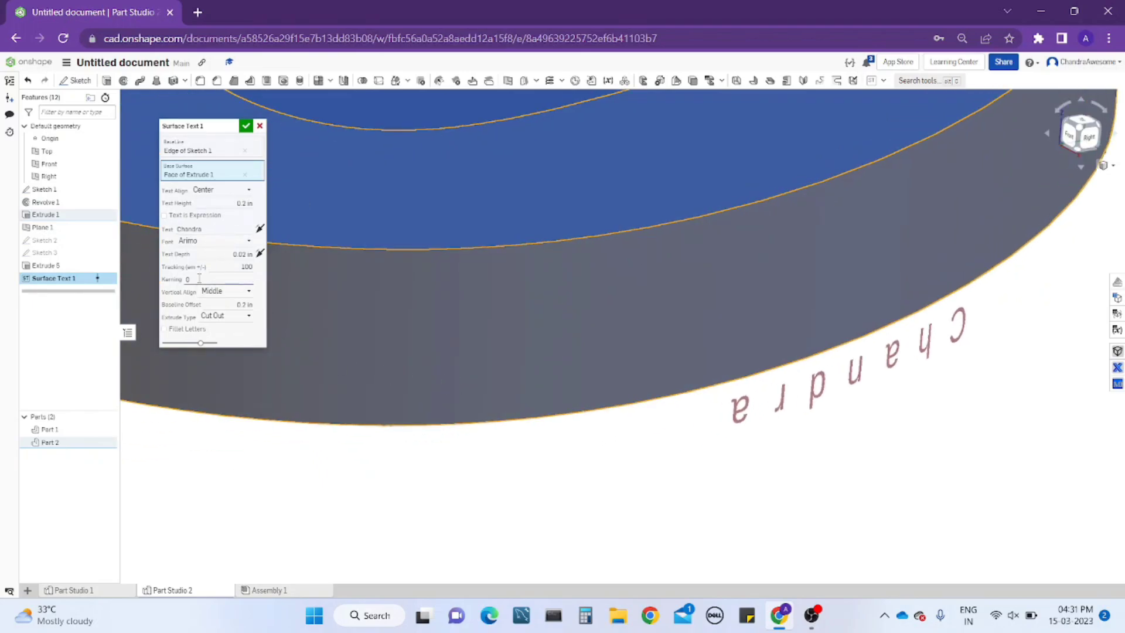
{"action": "left_click", "coordinate": [260, 229]}
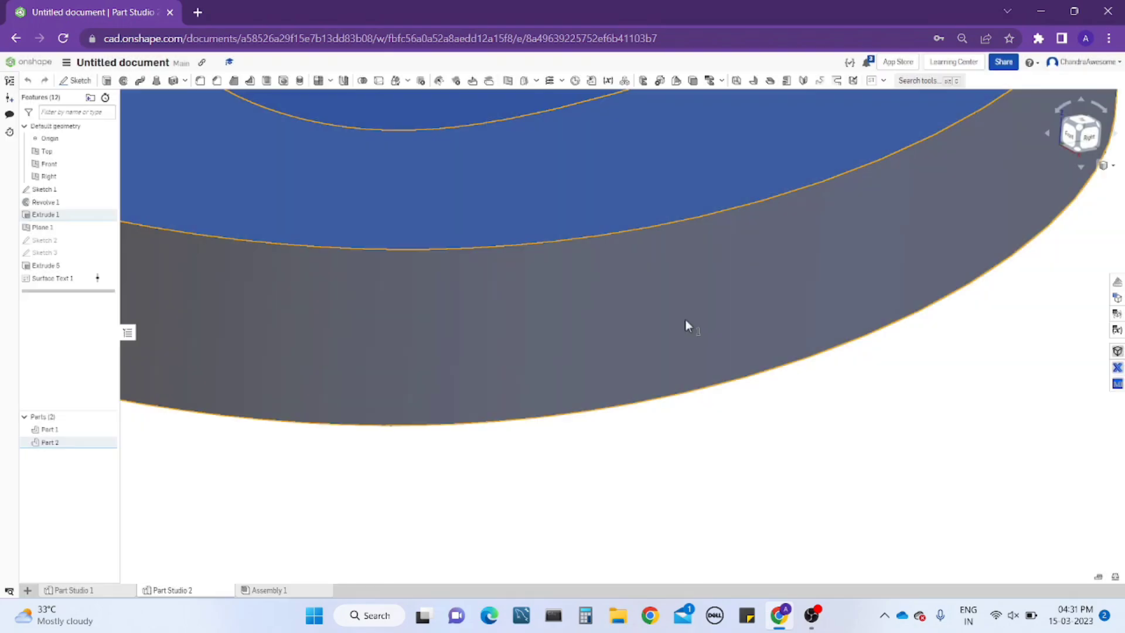
Reopen Surface Text 1 for editing and view the lettering edge-on.
{"action": "left_click", "coordinate": [76, 294]}
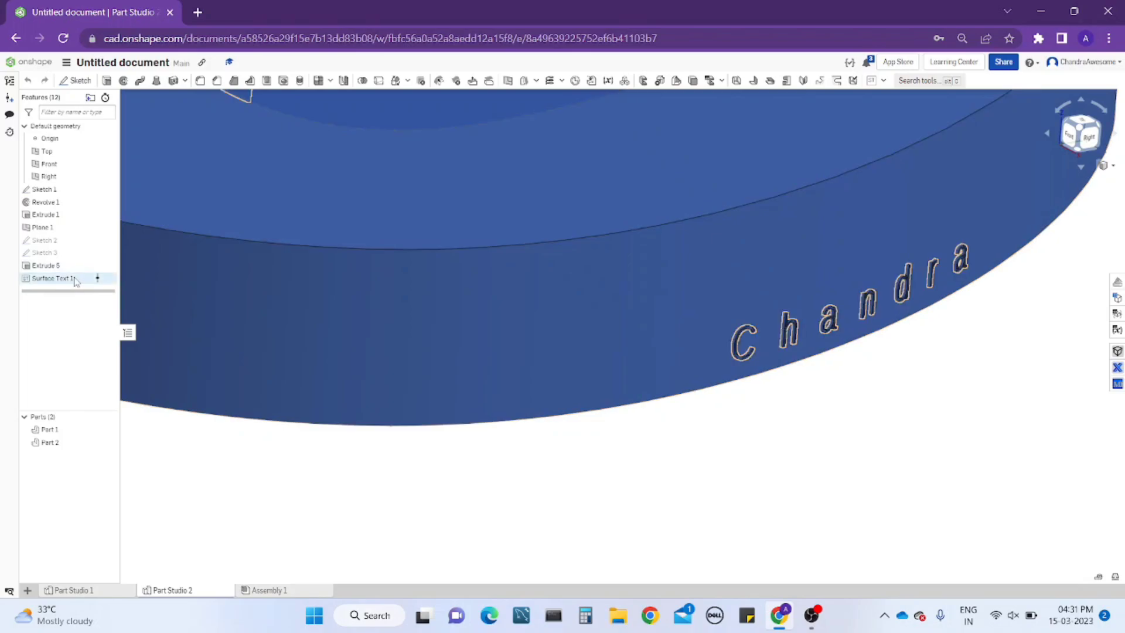
{"action": "right_click", "coordinate": [76, 280]}
{"action": "left_click", "coordinate": [119, 301]}
{"action": "scroll", "coordinate": [537, 378], "scroll_direction": "down", "scroll_amount": 5}
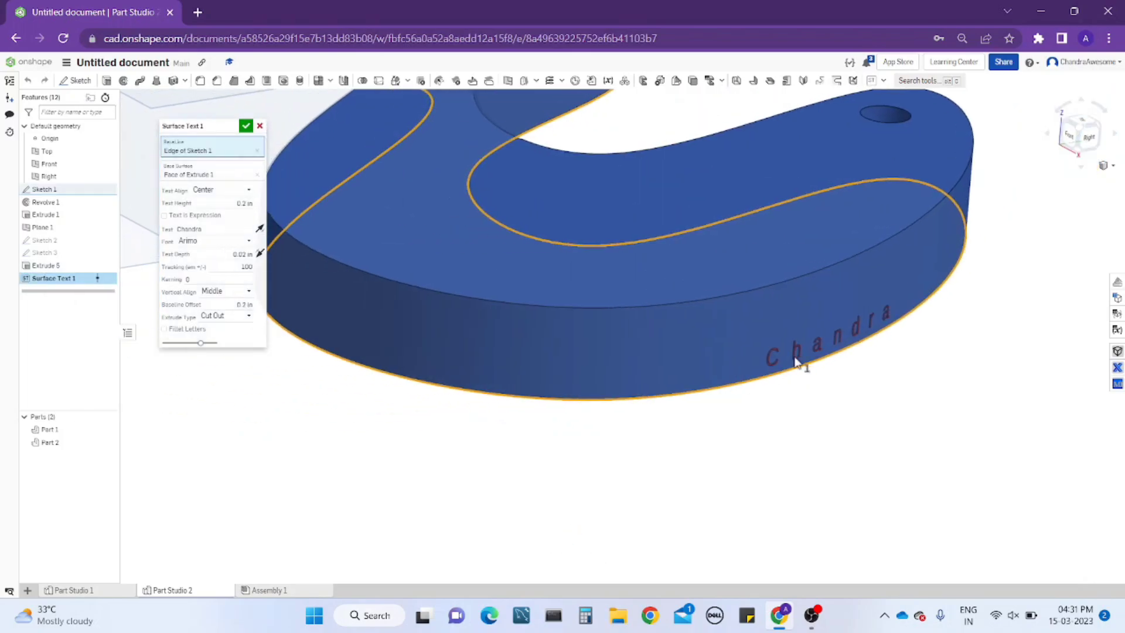
{"action": "scroll", "coordinate": [796, 363], "scroll_direction": "up", "scroll_amount": 3}
{"action": "scroll", "coordinate": [779, 362], "scroll_direction": "up", "scroll_amount": 2}
{"action": "mouse_move", "coordinate": [768, 360]}
{"action": "right_mouse_down"}
{"action": "mouse_move", "coordinate": [765, 311]}
{"action": "mouse_move", "coordinate": [746, 341]}
{"action": "right_mouse_up"}
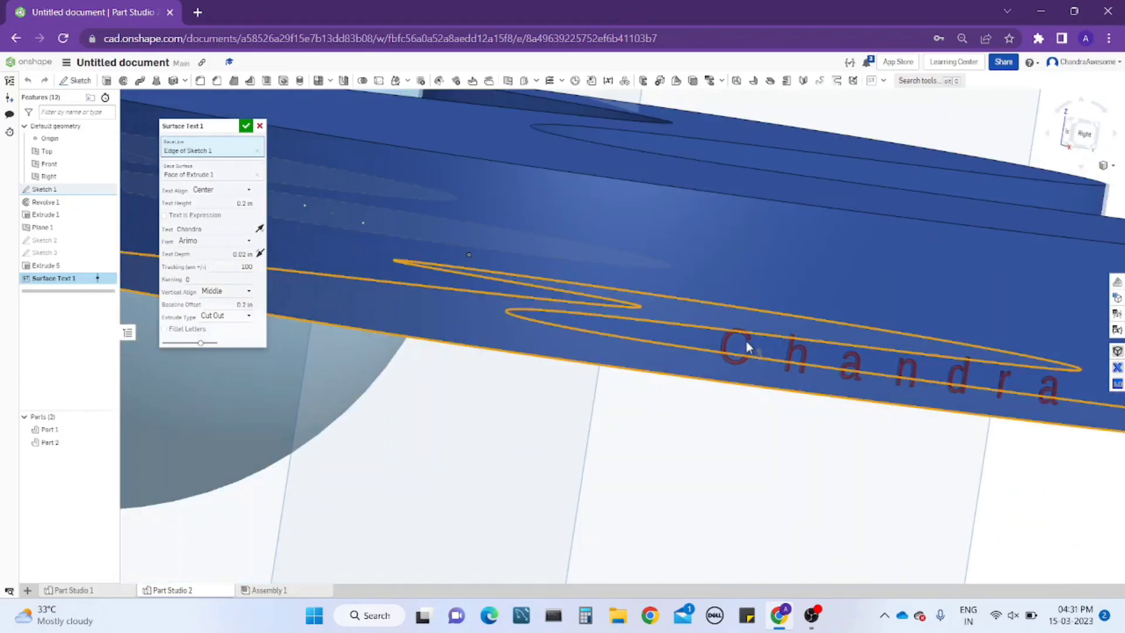
Set the Chandra text height to 0.5 in.
{"action": "left_click", "coordinate": [233, 203]}
{"action": "key", "text": "BackSpace"}
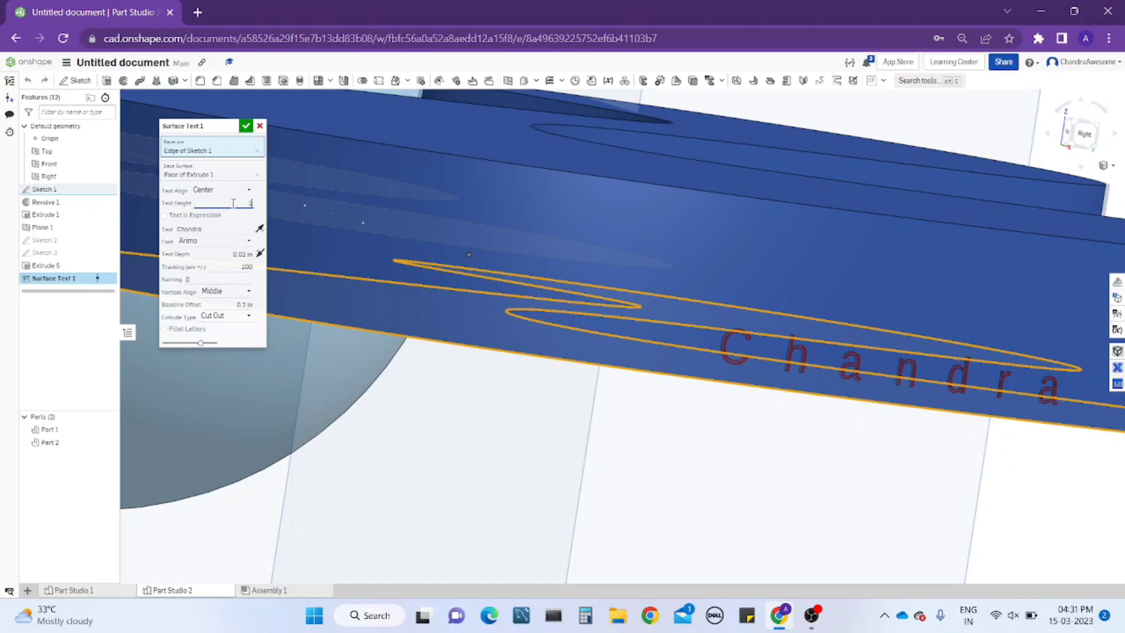
{"action": "type", "text": "0.5"}
{"action": "key", "text": "Return"}
{"action": "scroll", "coordinate": [613, 336], "scroll_direction": "down", "scroll_amount": 3}
{"action": "scroll", "coordinate": [612, 336], "scroll_direction": "down", "scroll_amount": 3}
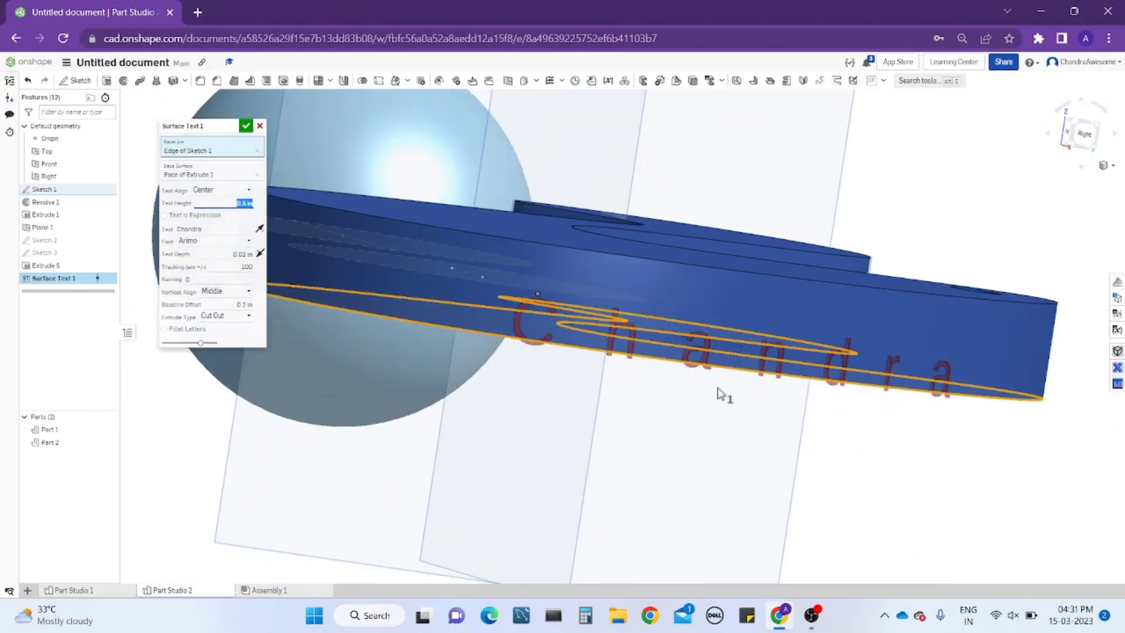
{"action": "mouse_move", "coordinate": [878, 447]}
{"action": "right_mouse_down"}
{"action": "mouse_move", "coordinate": [883, 467]}
{"action": "mouse_move", "coordinate": [884, 451]}
{"action": "right_mouse_up"}
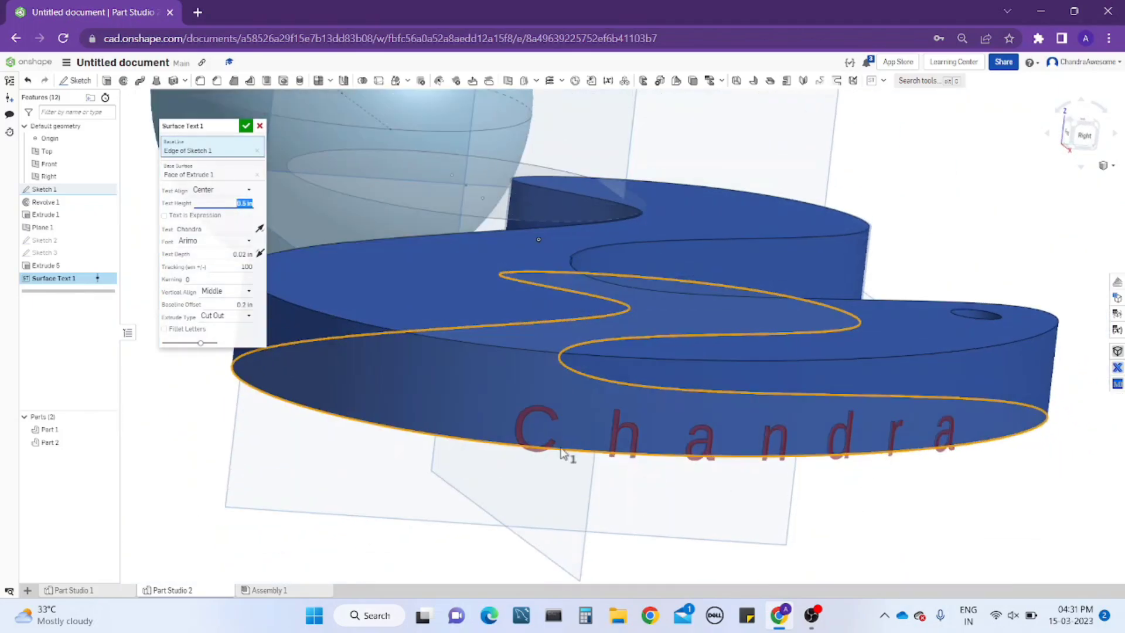
{"action": "middle_click_drag", "start_coordinate": [561, 454], "coordinate": [530, 445]}
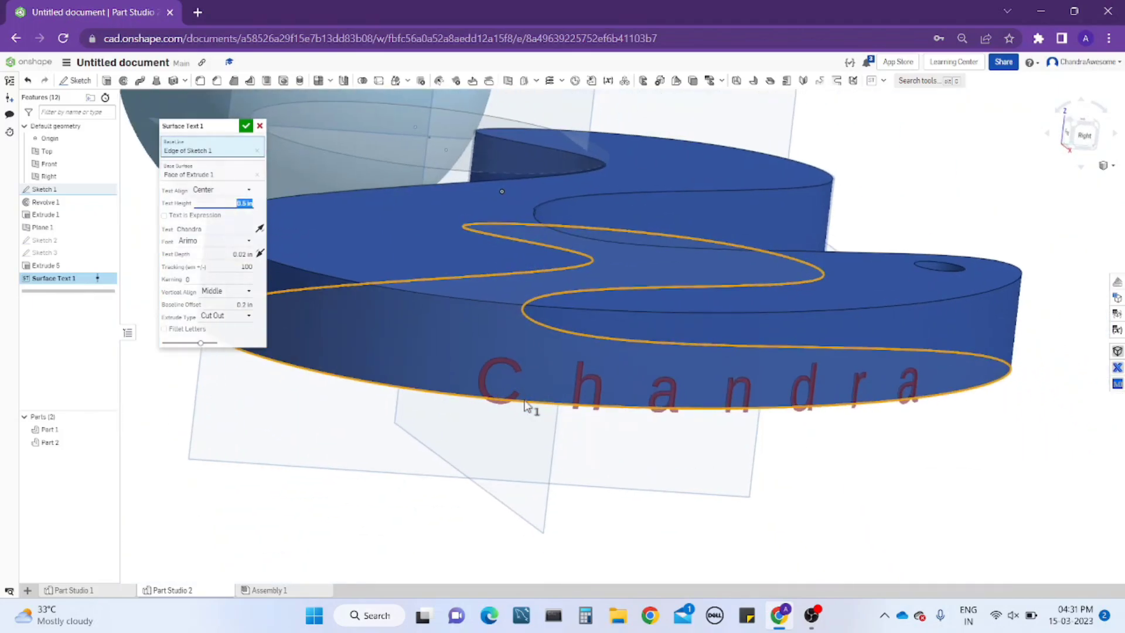
Set the baseline offset to 0.4 in and orbit around the part to preview the letters.
{"action": "left_click", "coordinate": [227, 303]}
{"action": "type", "text": "0.4"}
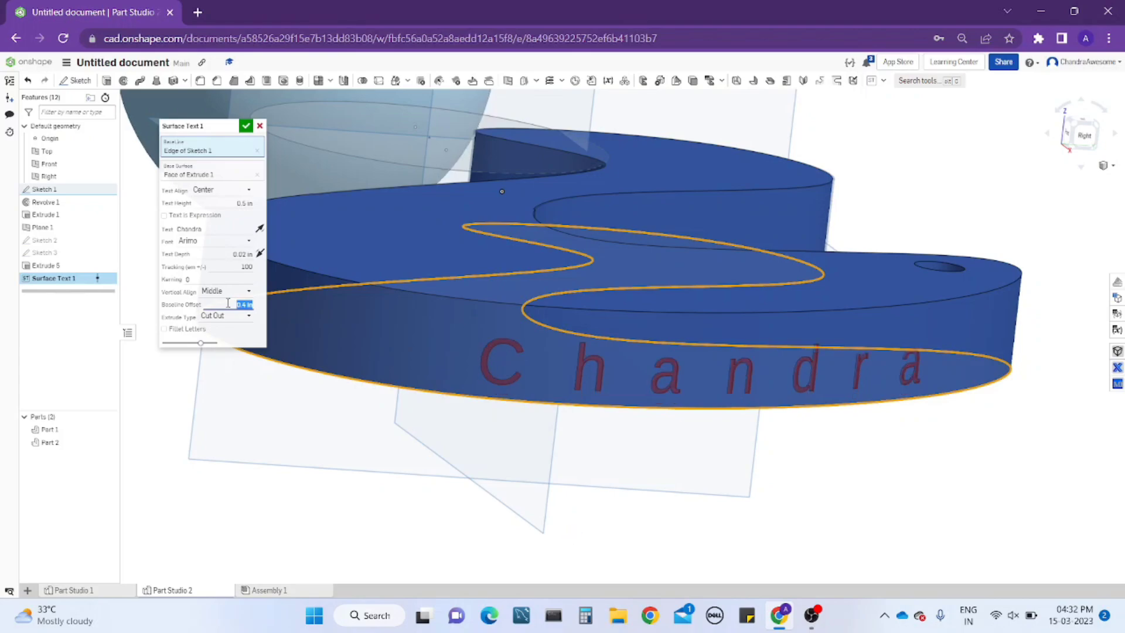
{"action": "right_click_drag", "start_coordinate": [1051, 260], "coordinate": [819, 331]}
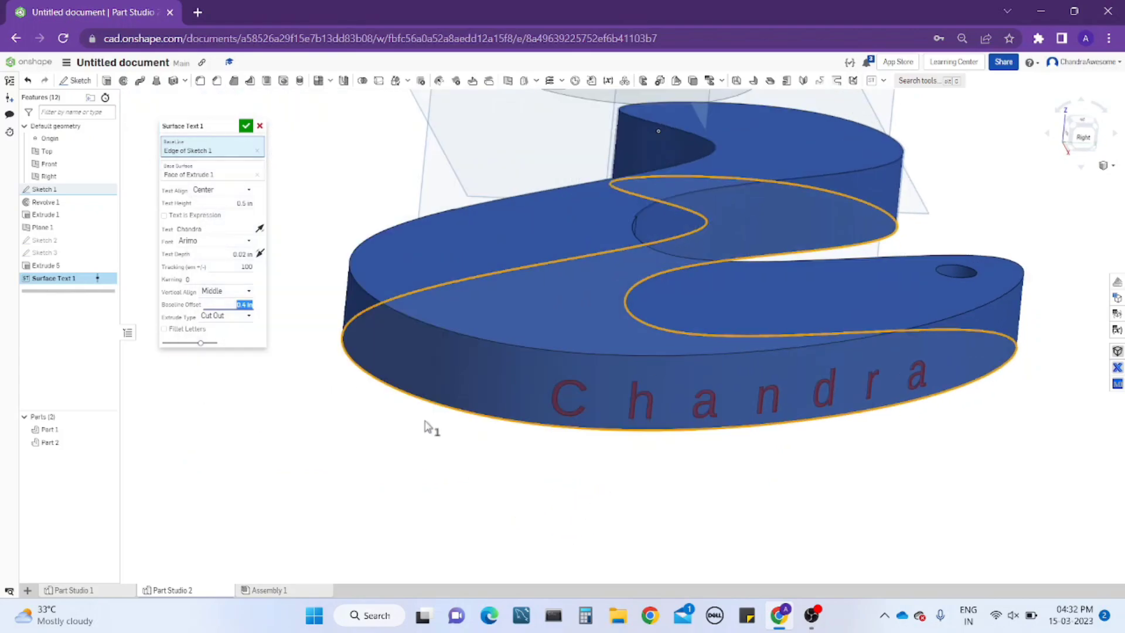
{"action": "mouse_move", "coordinate": [432, 429]}
{"action": "right_mouse_down"}
{"action": "mouse_move", "coordinate": [457, 414]}
{"action": "mouse_move", "coordinate": [422, 397]}
{"action": "right_mouse_up"}
{"action": "scroll", "coordinate": [457, 414], "scroll_direction": "down", "scroll_amount": 3}
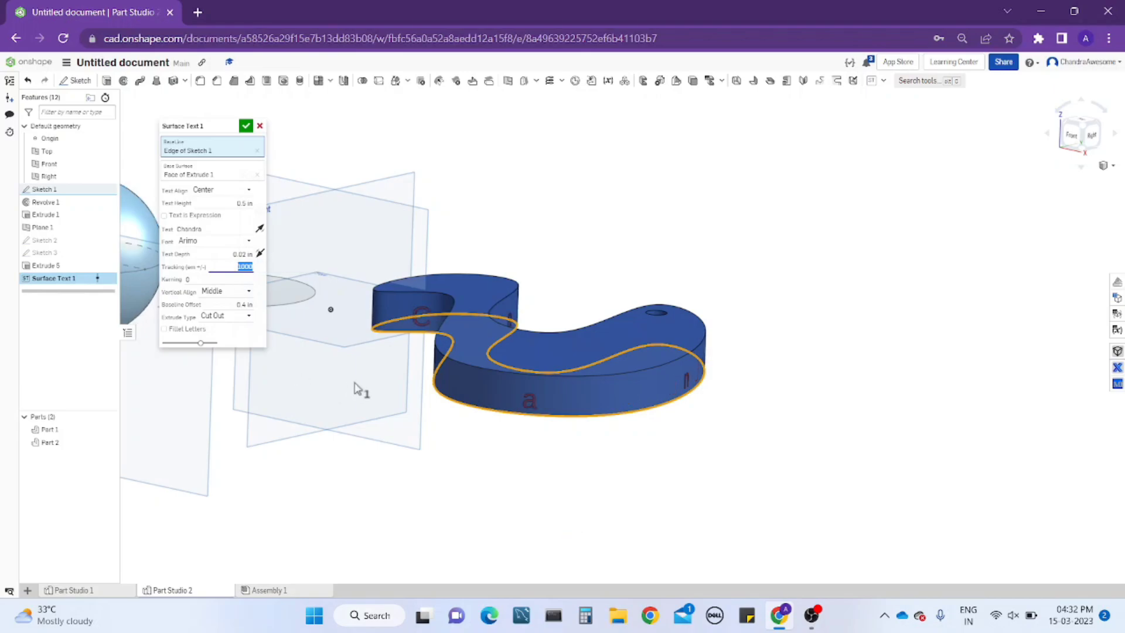
{"action": "mouse_move", "coordinate": [354, 386]}
{"action": "right_mouse_down"}
{"action": "mouse_move", "coordinate": [459, 284]}
{"action": "mouse_move", "coordinate": [571, 319]}
{"action": "right_mouse_up"}
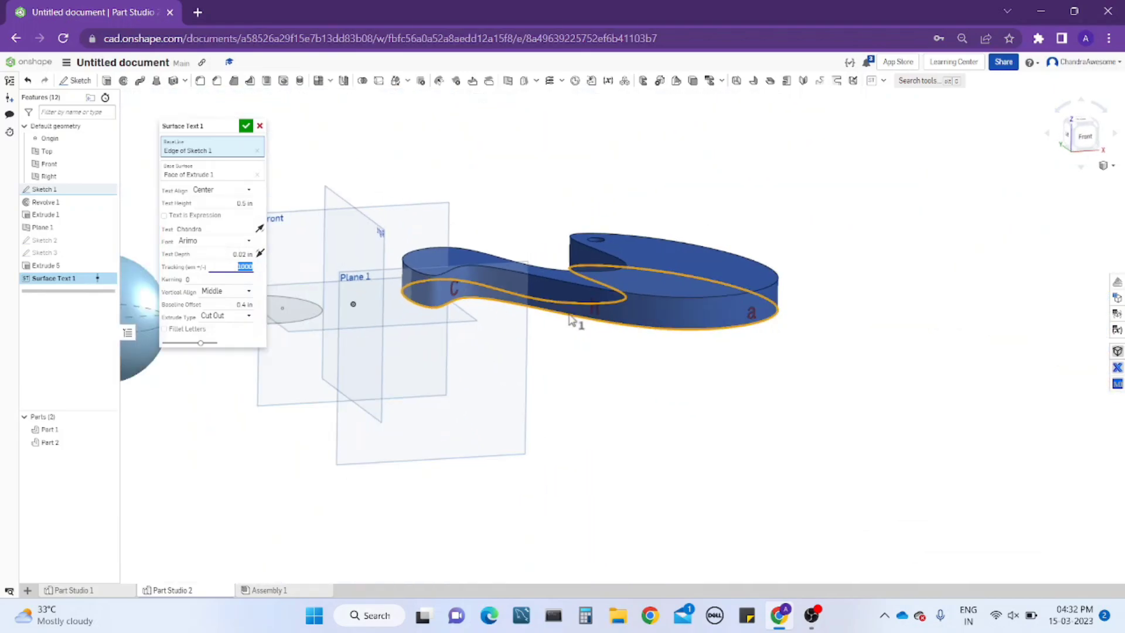
{"action": "mouse_move", "coordinate": [719, 324]}
{"action": "right_mouse_down"}
{"action": "mouse_move", "coordinate": [707, 296]}
{"action": "mouse_move", "coordinate": [697, 314]}
{"action": "mouse_move", "coordinate": [761, 285]}
{"action": "mouse_move", "coordinate": [705, 298]}
{"action": "mouse_move", "coordinate": [931, 324]}
{"action": "mouse_move", "coordinate": [902, 326]}
{"action": "mouse_move", "coordinate": [894, 301]}
{"action": "mouse_move", "coordinate": [921, 254]}
{"action": "mouse_move", "coordinate": [788, 274]}
{"action": "mouse_move", "coordinate": [979, 246]}
{"action": "mouse_move", "coordinate": [1016, 271]}
{"action": "mouse_move", "coordinate": [565, 289]}
{"action": "mouse_move", "coordinate": [652, 220]}
{"action": "mouse_move", "coordinate": [672, 270]}
{"action": "mouse_move", "coordinate": [760, 293]}
{"action": "mouse_move", "coordinate": [823, 250]}
{"action": "mouse_move", "coordinate": [755, 271]}
{"action": "right_mouse_up"}
Accept Surface Text 1 and zoom in on the engraved C.
{"action": "left_click", "coordinate": [245, 127]}
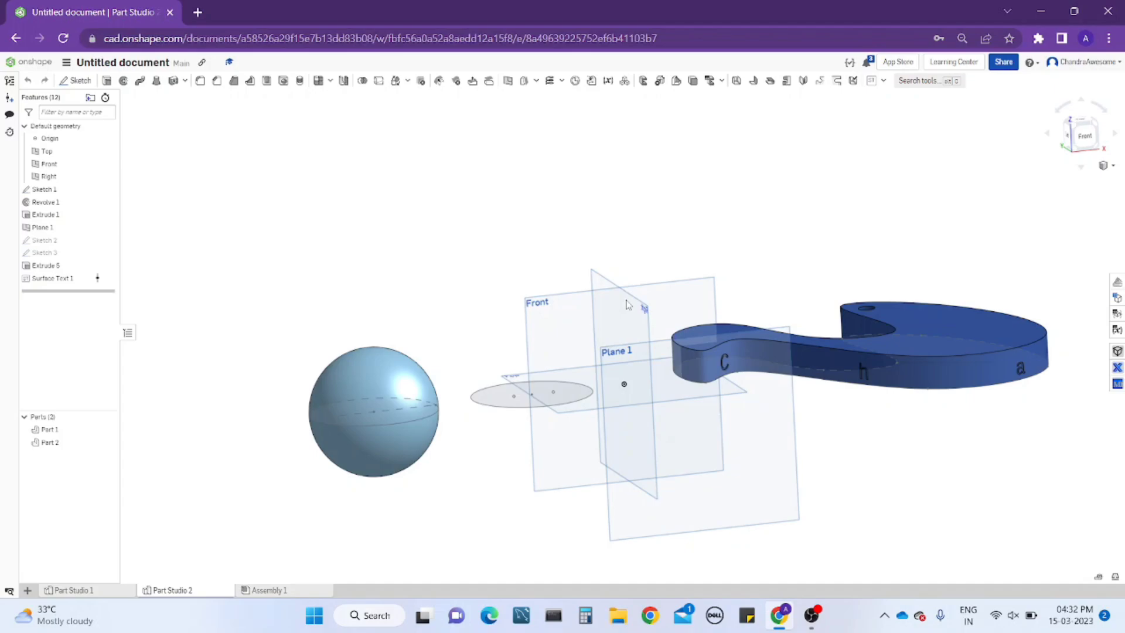
{"action": "scroll", "coordinate": [625, 303], "scroll_direction": "down", "scroll_amount": 2}
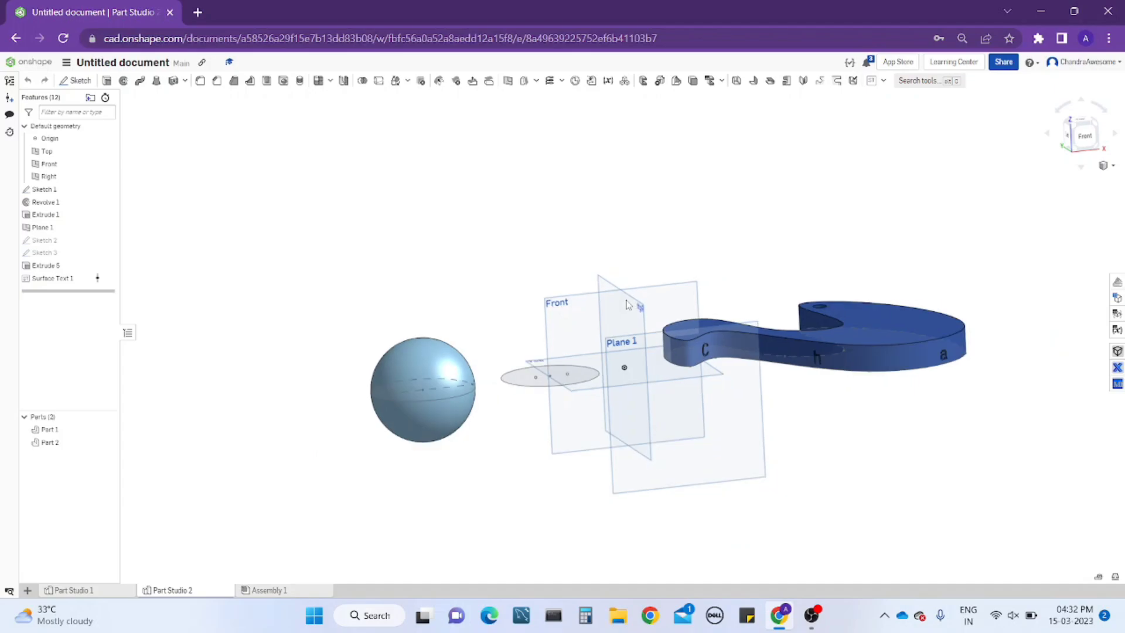
{"action": "middle_click_drag", "start_coordinate": [760, 285], "coordinate": [739, 240]}
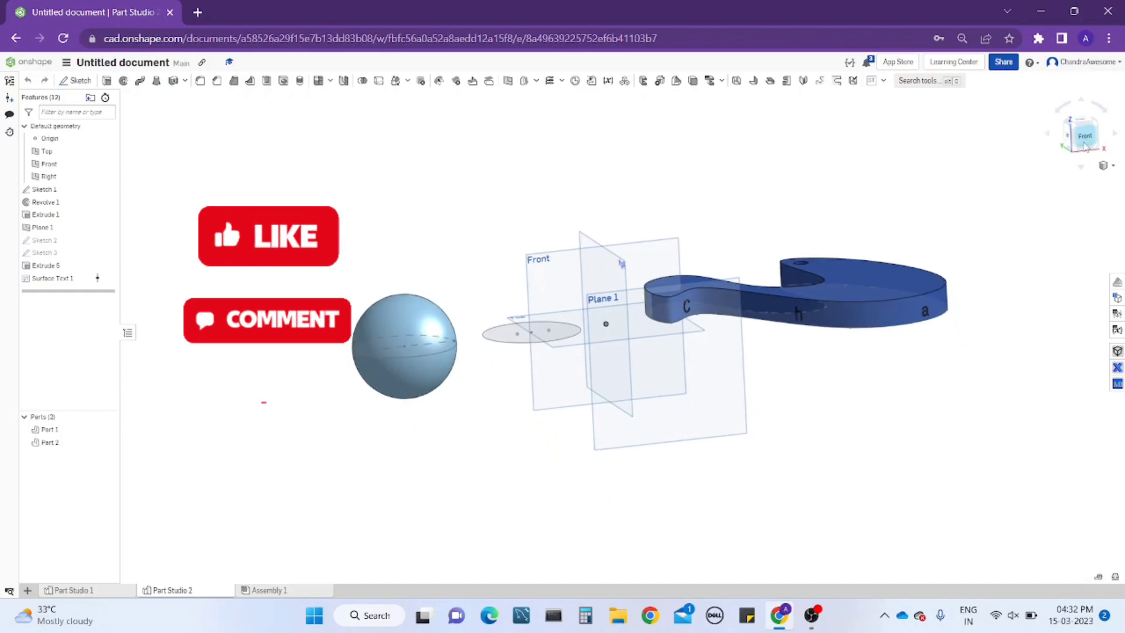
{"action": "scroll", "coordinate": [694, 304], "scroll_direction": "up", "scroll_amount": 5}
{"action": "right_click_drag", "start_coordinate": [741, 289], "coordinate": [704, 280]}
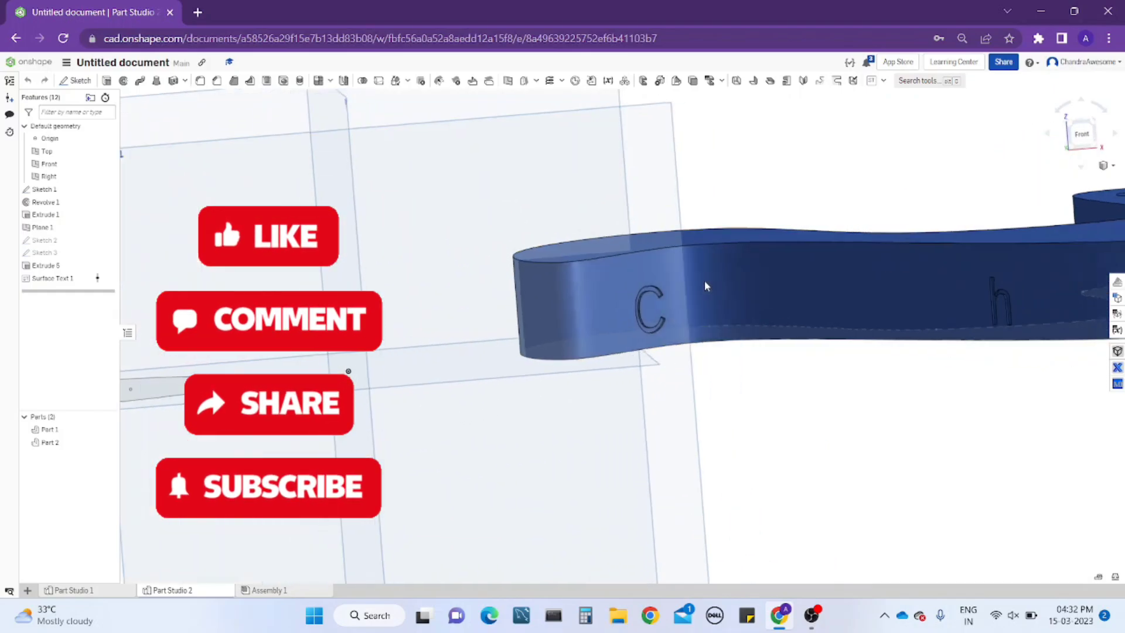
{"action": "scroll", "coordinate": [698, 291], "scroll_direction": "down", "scroll_amount": 2}
{"action": "scroll", "coordinate": [719, 293], "scroll_direction": "up", "scroll_amount": 2}
{"action": "scroll", "coordinate": [636, 279], "scroll_direction": "up", "scroll_amount": 3}
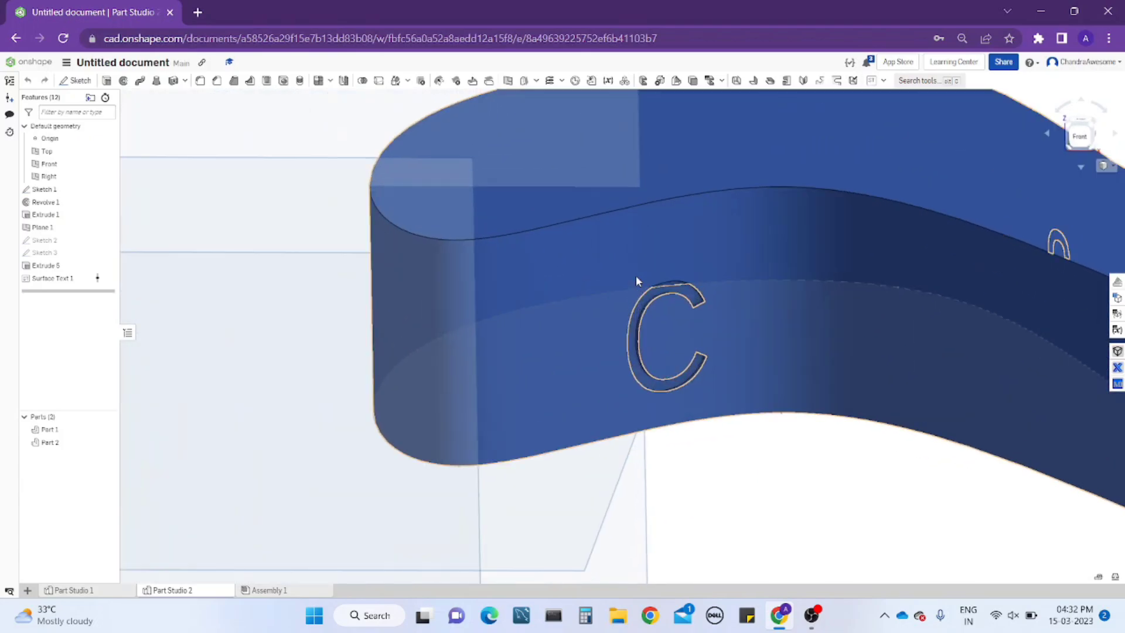
{"action": "scroll", "coordinate": [662, 278], "scroll_direction": "up", "scroll_amount": 3}
Orbit out to see the whole lettered part alongside the sphere.
{"action": "scroll", "coordinate": [719, 263], "scroll_direction": "down", "scroll_amount": 2}
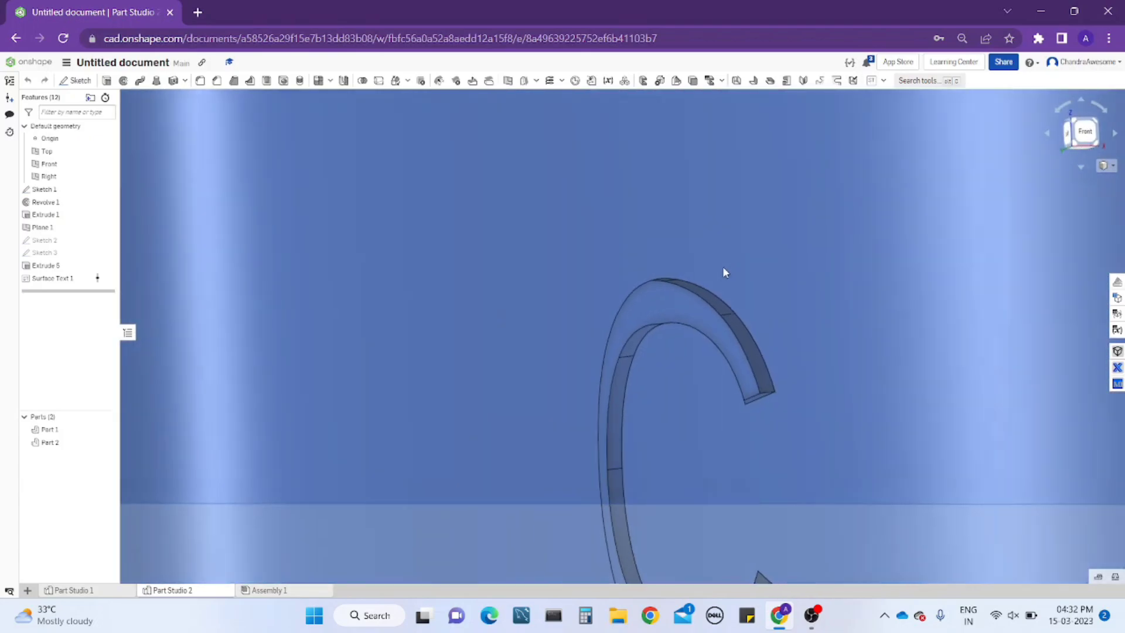
{"action": "scroll", "coordinate": [722, 271], "scroll_direction": "down", "scroll_amount": 2}
{"action": "scroll", "coordinate": [722, 287], "scroll_direction": "down", "scroll_amount": 3}
{"action": "scroll", "coordinate": [722, 287], "scroll_direction": "down", "scroll_amount": 2}
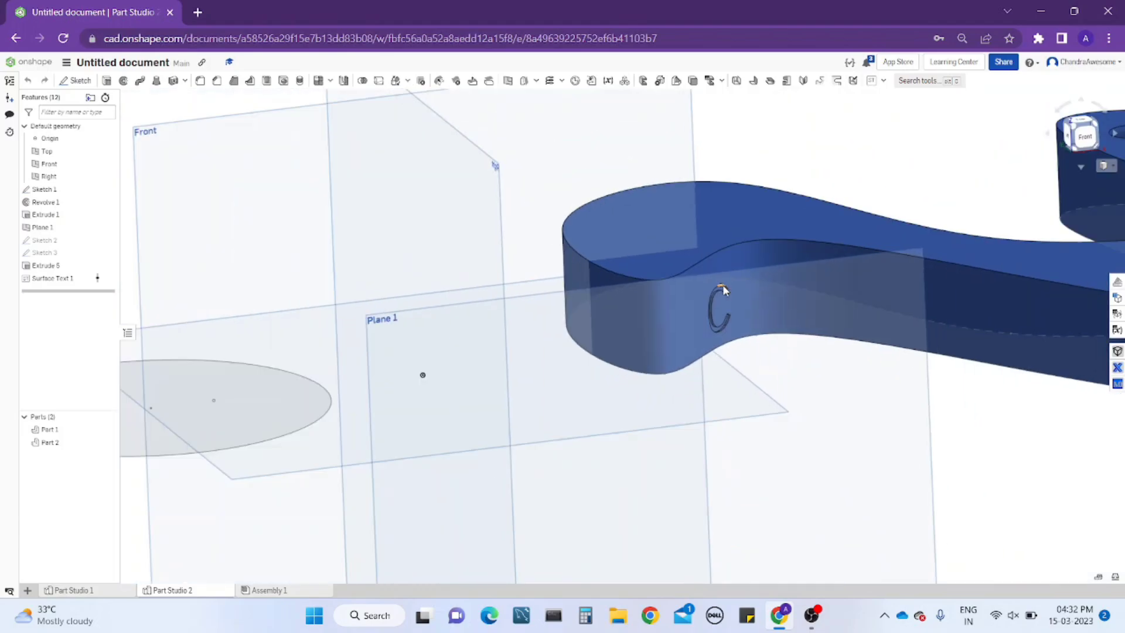
{"action": "scroll", "coordinate": [722, 285], "scroll_direction": "down", "scroll_amount": 3}
{"action": "mouse_move", "coordinate": [722, 285]}
{"action": "right_mouse_down"}
{"action": "mouse_move", "coordinate": [870, 287]}
{"action": "mouse_move", "coordinate": [492, 327]}
{"action": "right_mouse_up"}
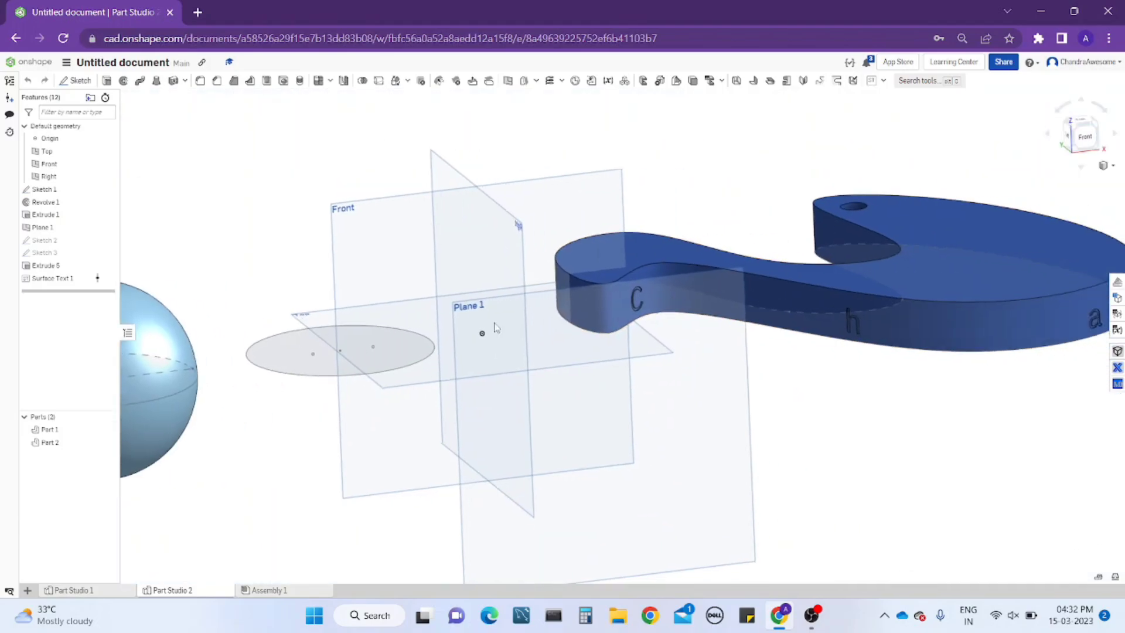
{"action": "scroll", "coordinate": [492, 327], "scroll_direction": "down", "scroll_amount": 3}
{"action": "scroll", "coordinate": [615, 305], "scroll_direction": "up", "scroll_amount": 1}
{"action": "middle_click_drag", "start_coordinate": [615, 305], "coordinate": [647, 310]}
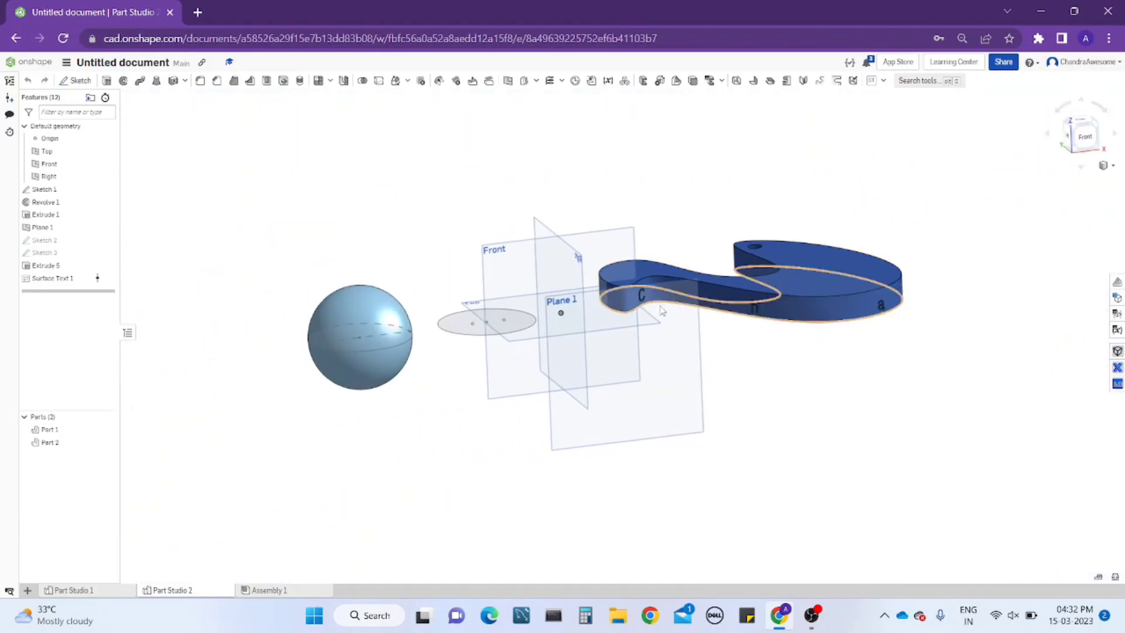